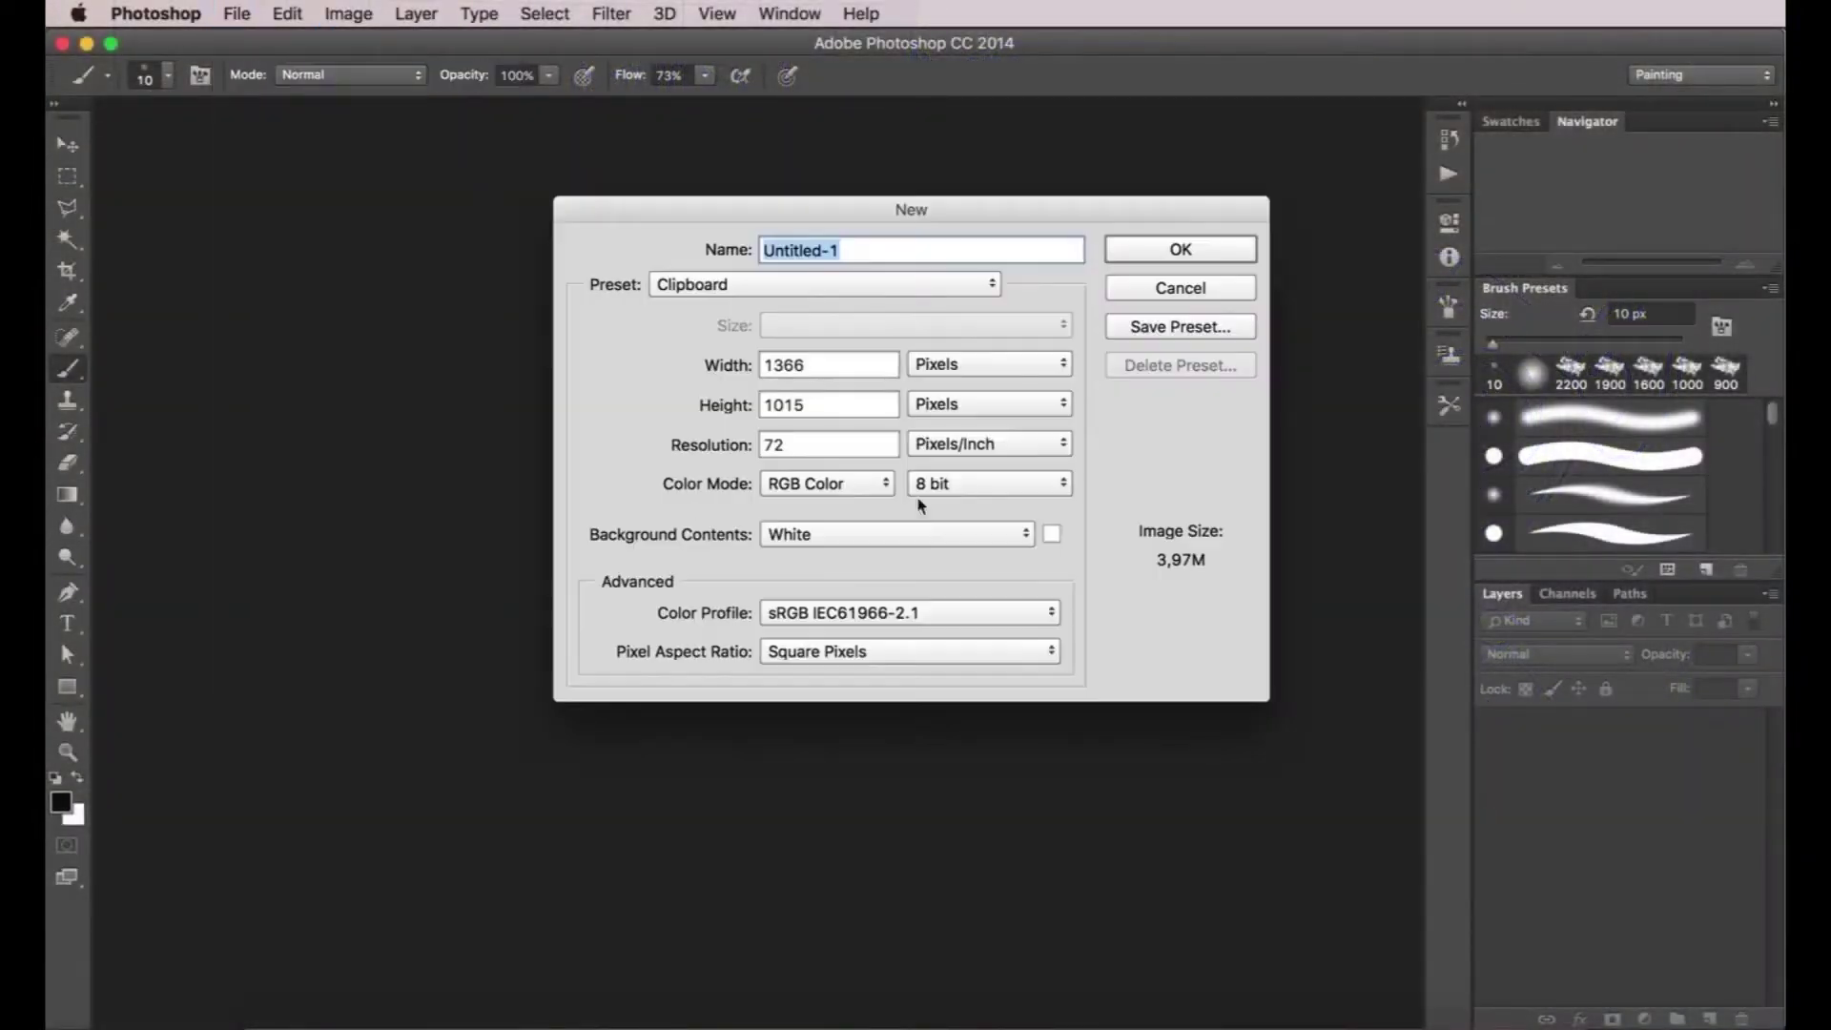
- Choose the A4 paper size preset for the new document
left_click(858, 284)
left_click(877, 366)
- Create the A4 document and sketch a head circle on a new Layer 1
key("Return")
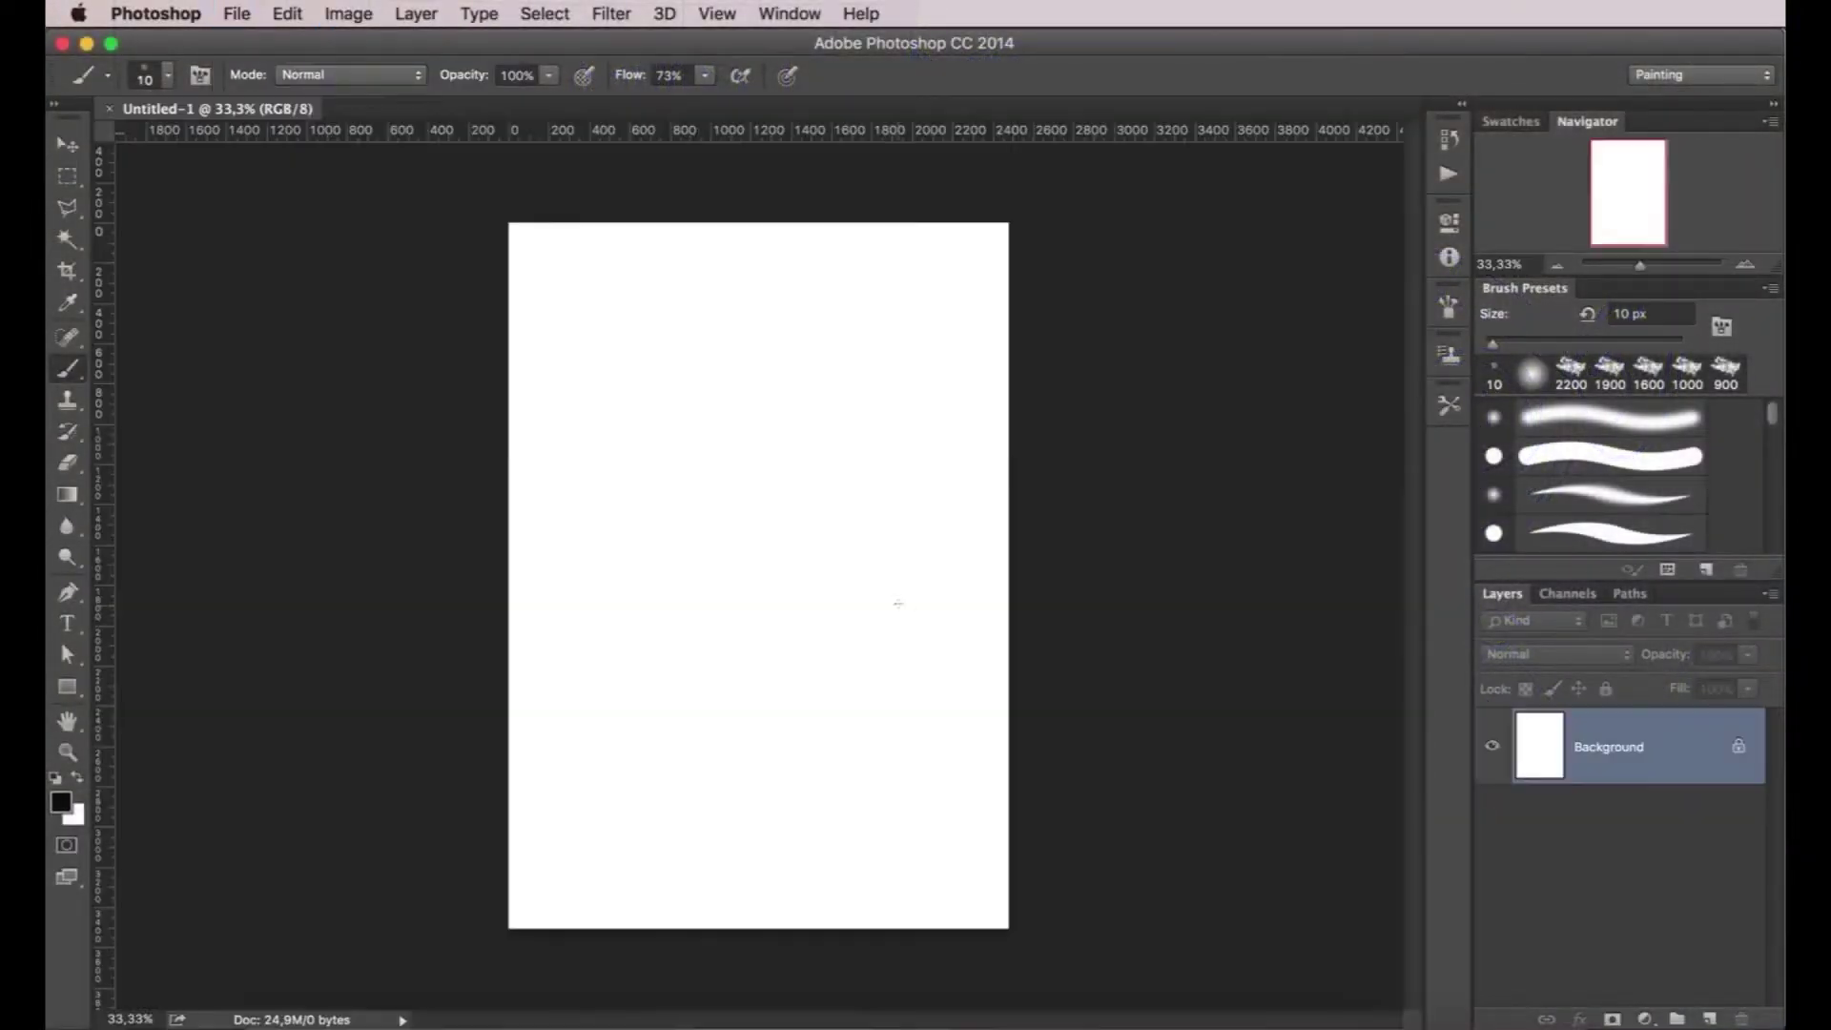
key("ctrl+0")
left_click(1709, 1018)
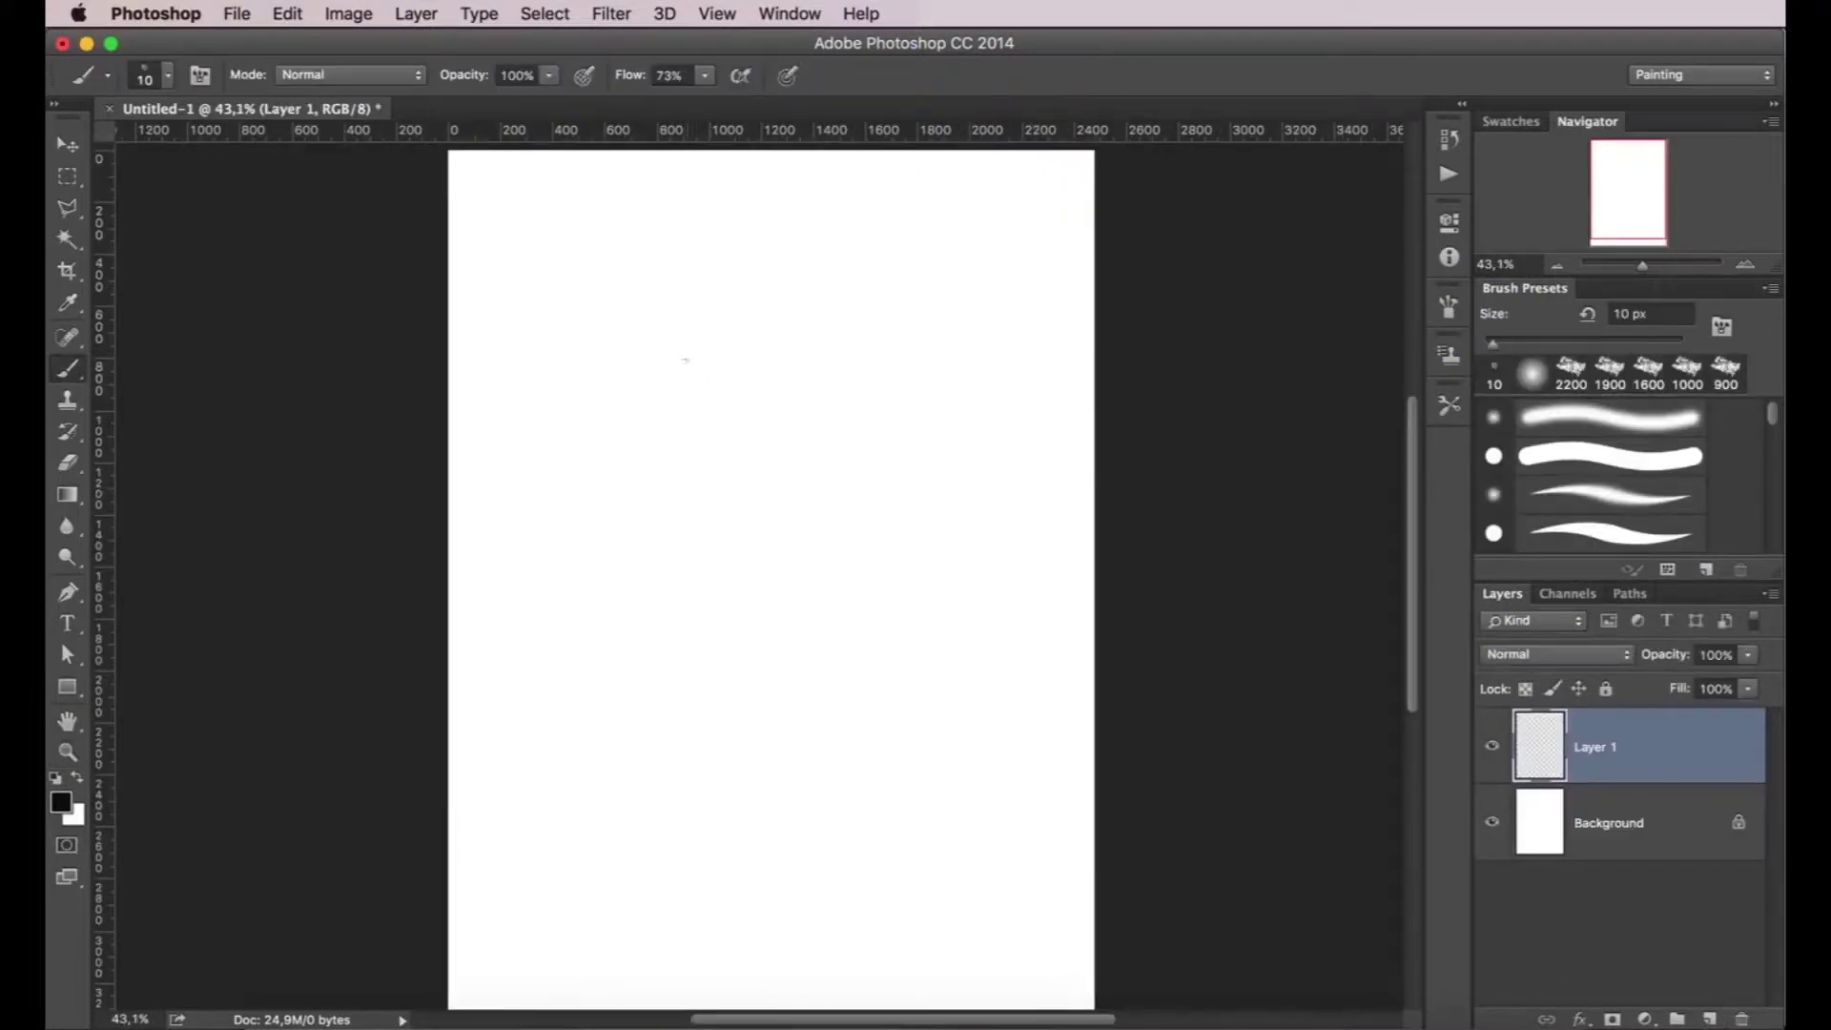
mouse_move(657, 319)
left_mouse_down()
mouse_move(585, 425)
mouse_move(939, 412)
left_mouse_up()
left_click_drag(595, 381, 763, 587)
left_click_drag(929, 467, 801, 586)
left_click_drag(929, 354, 863, 583)
left_click_drag(826, 329, 939, 562)
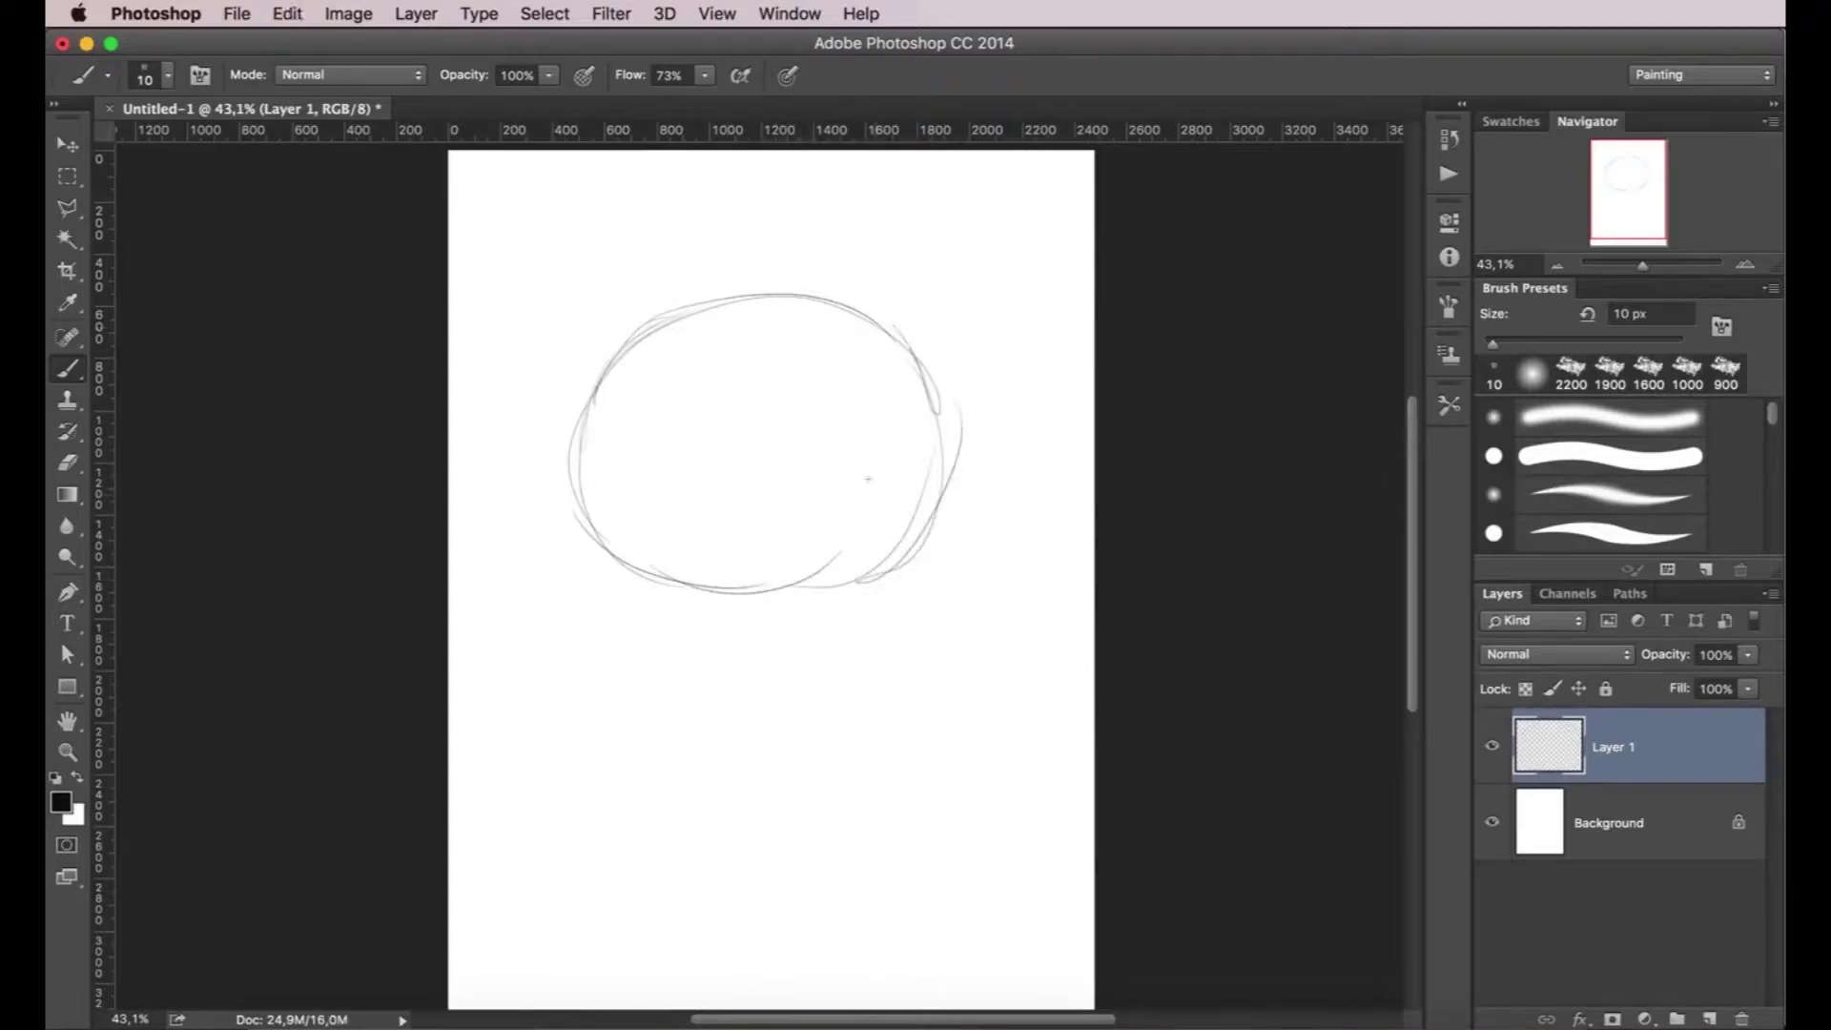
- Erase the circle's right half, then duplicate and shift the arc to close it symmetrically
key("e")
mouse_move(837, 572)
left_mouse_down()
mouse_move(875, 316)
mouse_move(797, 592)
left_mouse_up()
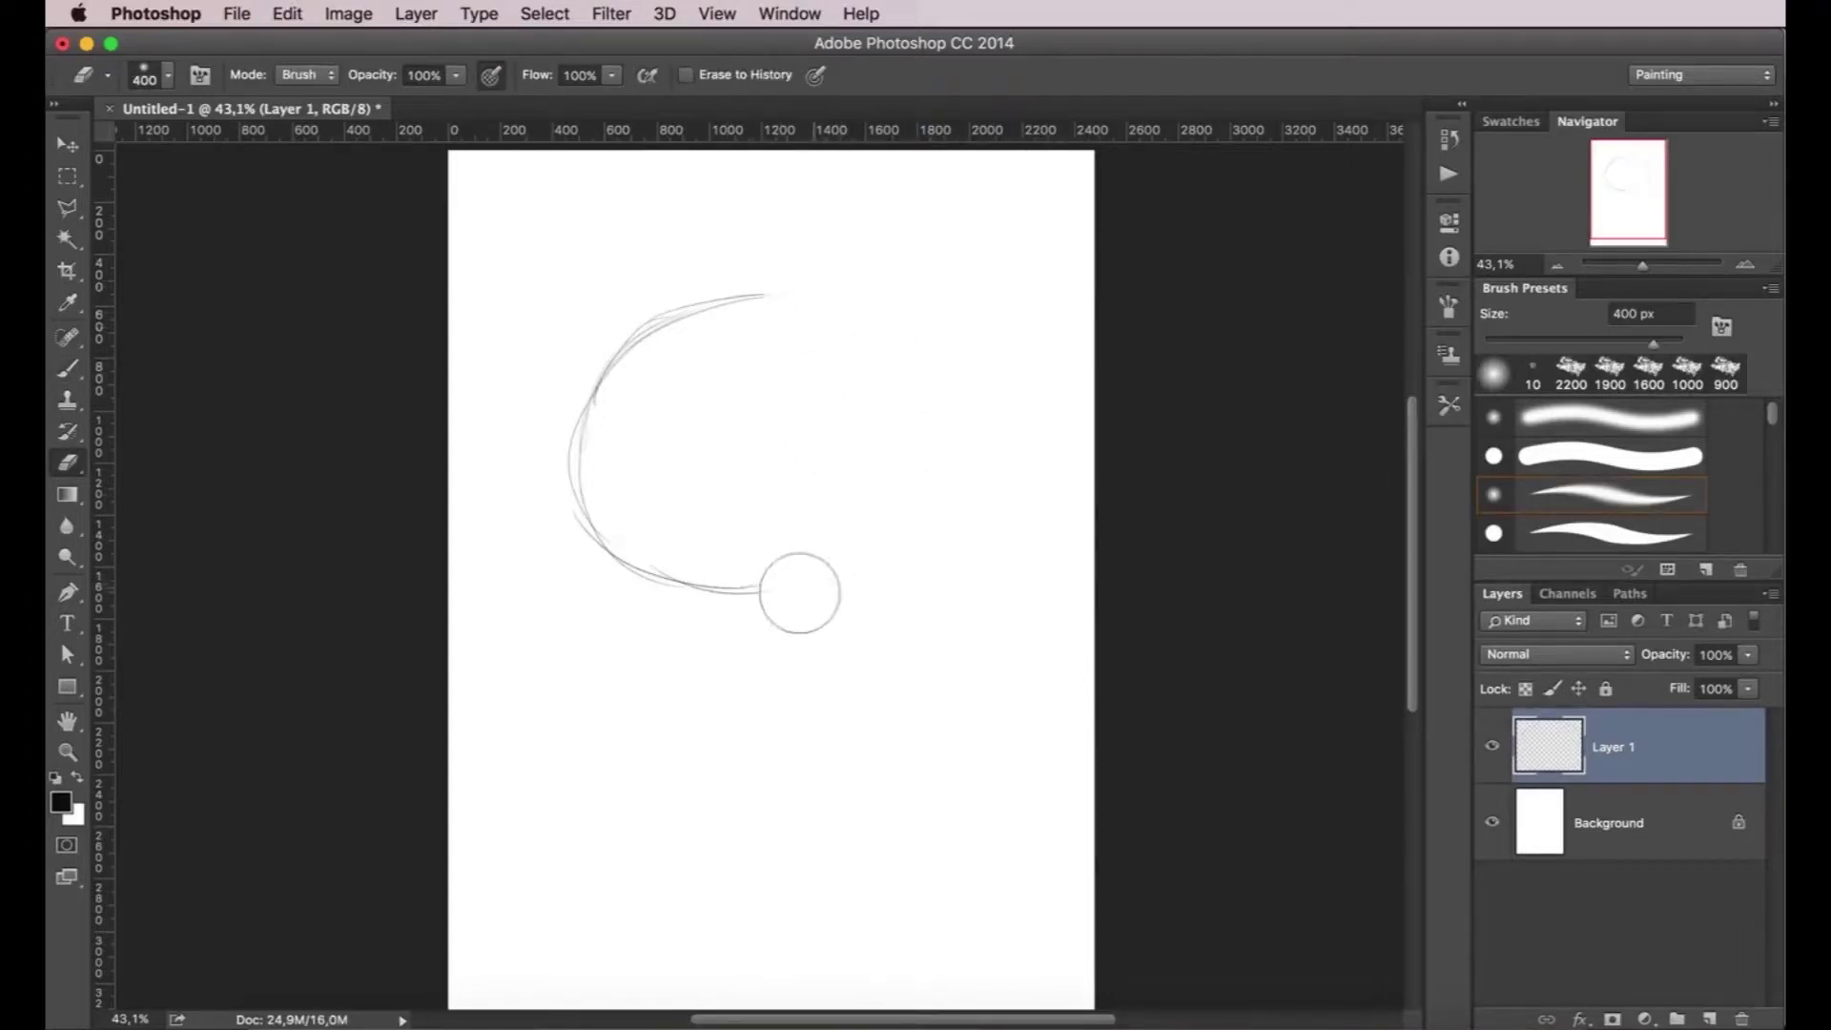
key("v")
key("ctrl+j")
mouse_move(598, 383)
left_mouse_down()
mouse_move(813, 320)
mouse_move(820, 361)
mouse_move(886, 362)
left_mouse_up()
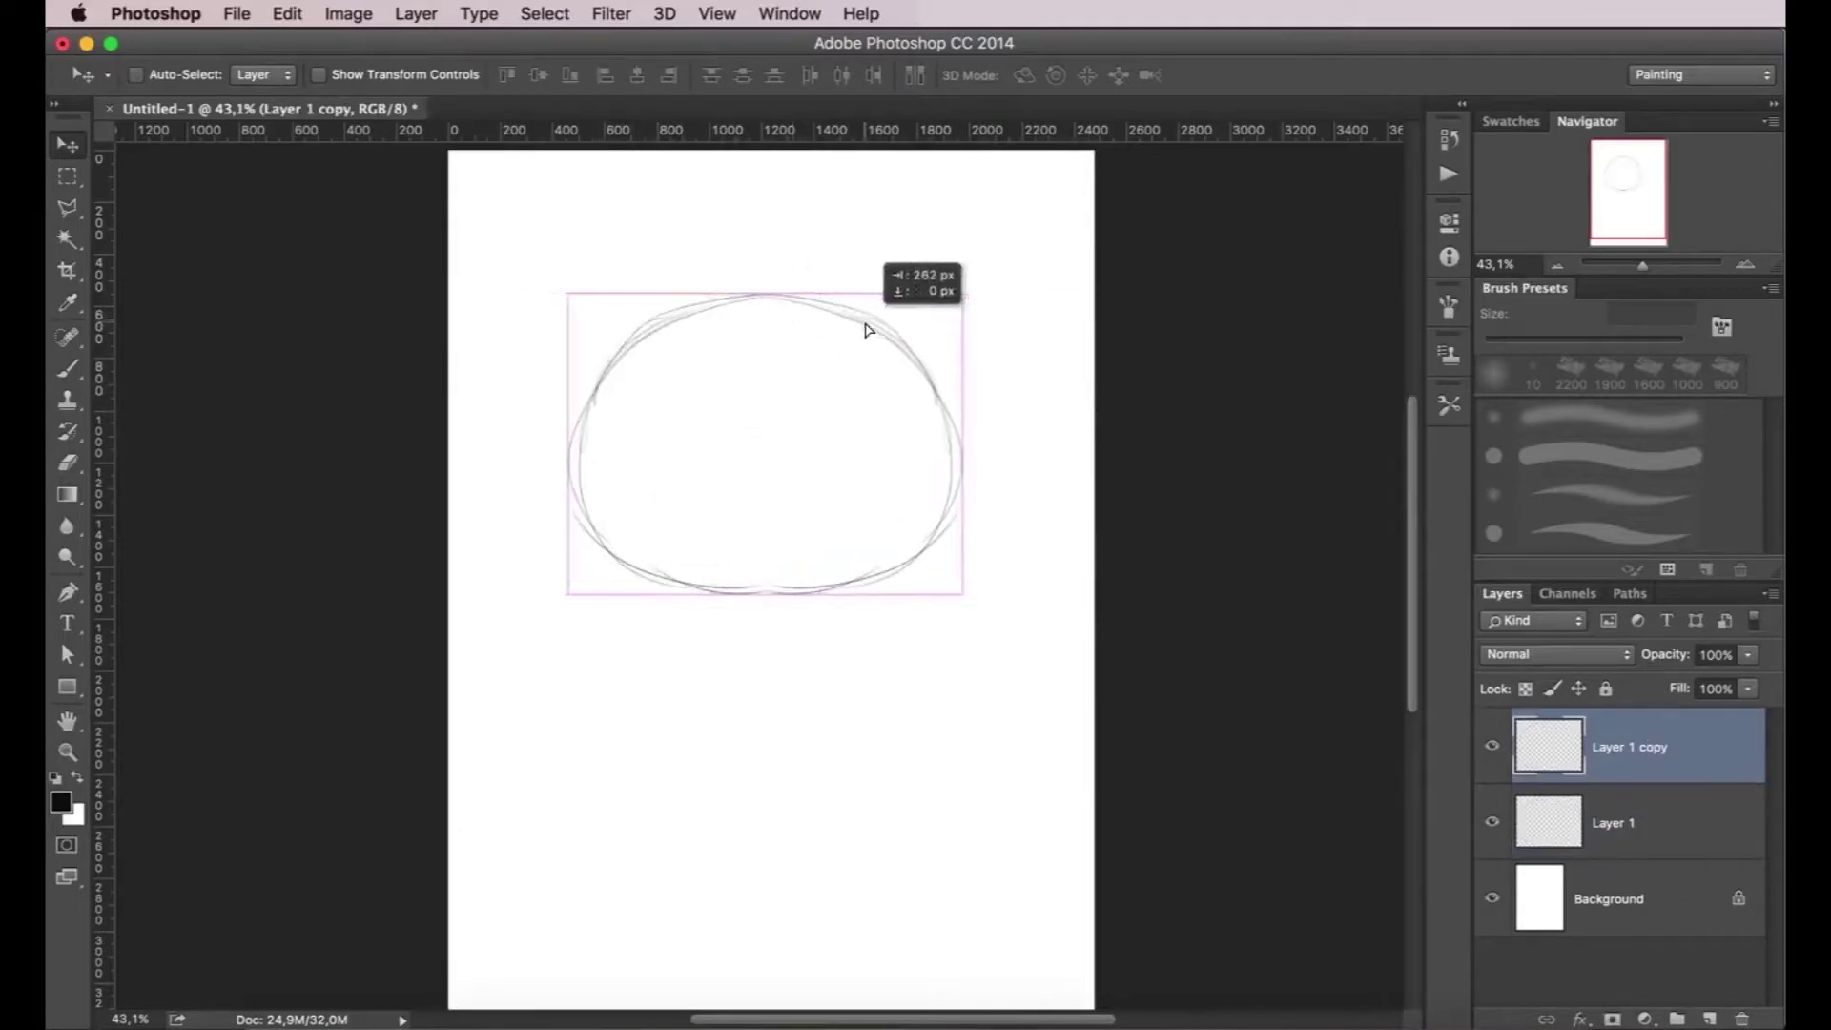
left_click_drag(1601, 821, 1741, 1018)
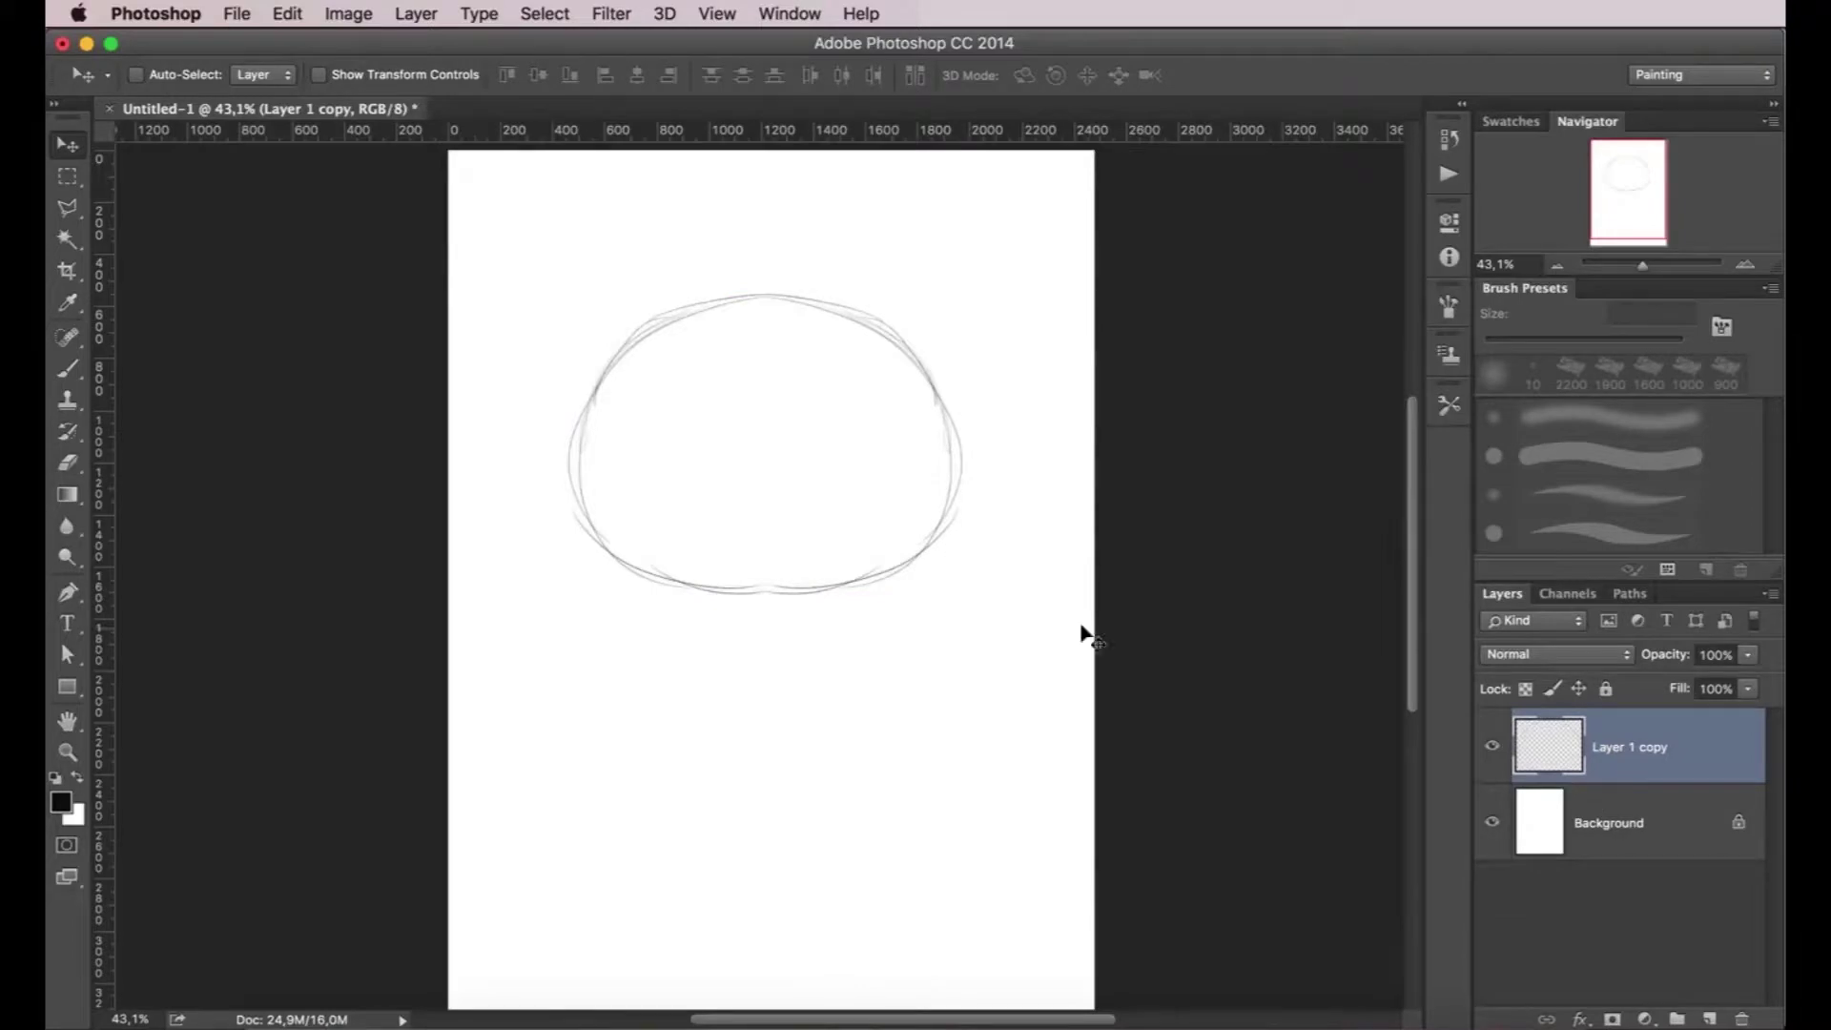
- Copy the circle down as a faded, locked body guide, and start a centre line on a new layer
left_click_drag(910, 611, 884, 870)
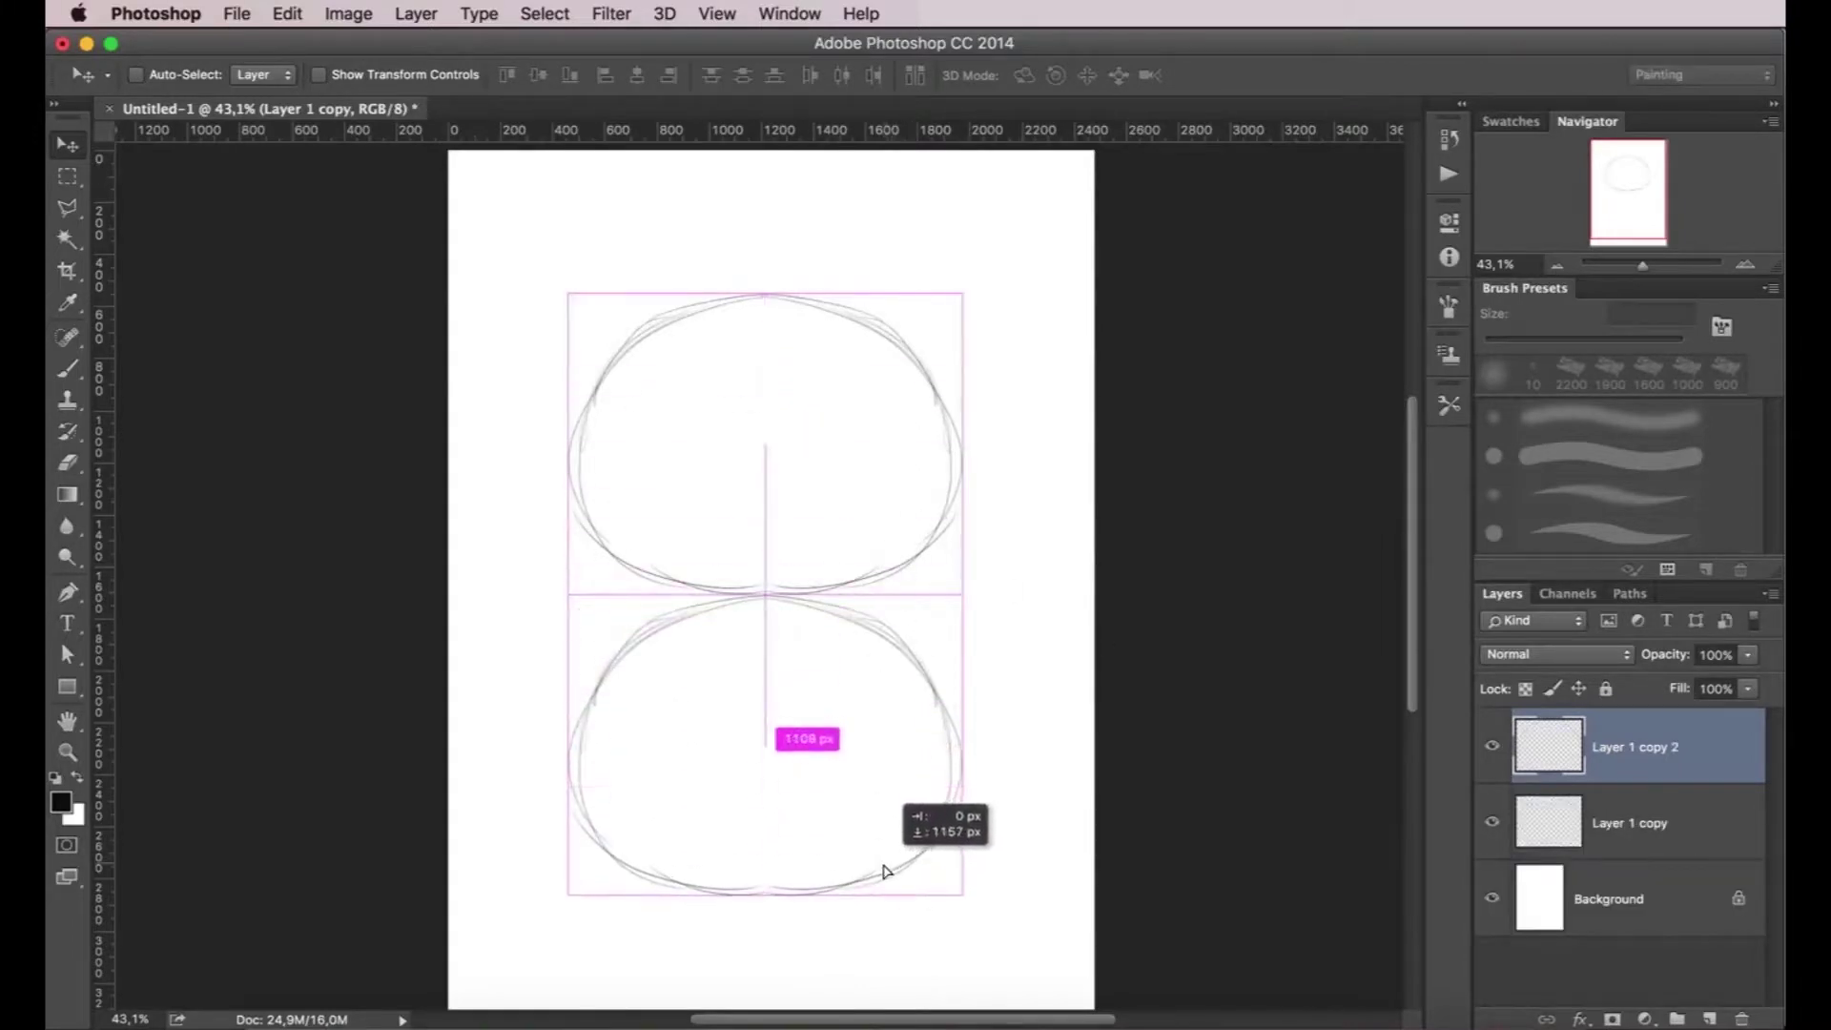
left_click_drag(1748, 654, 1666, 691)
left_click(1606, 688)
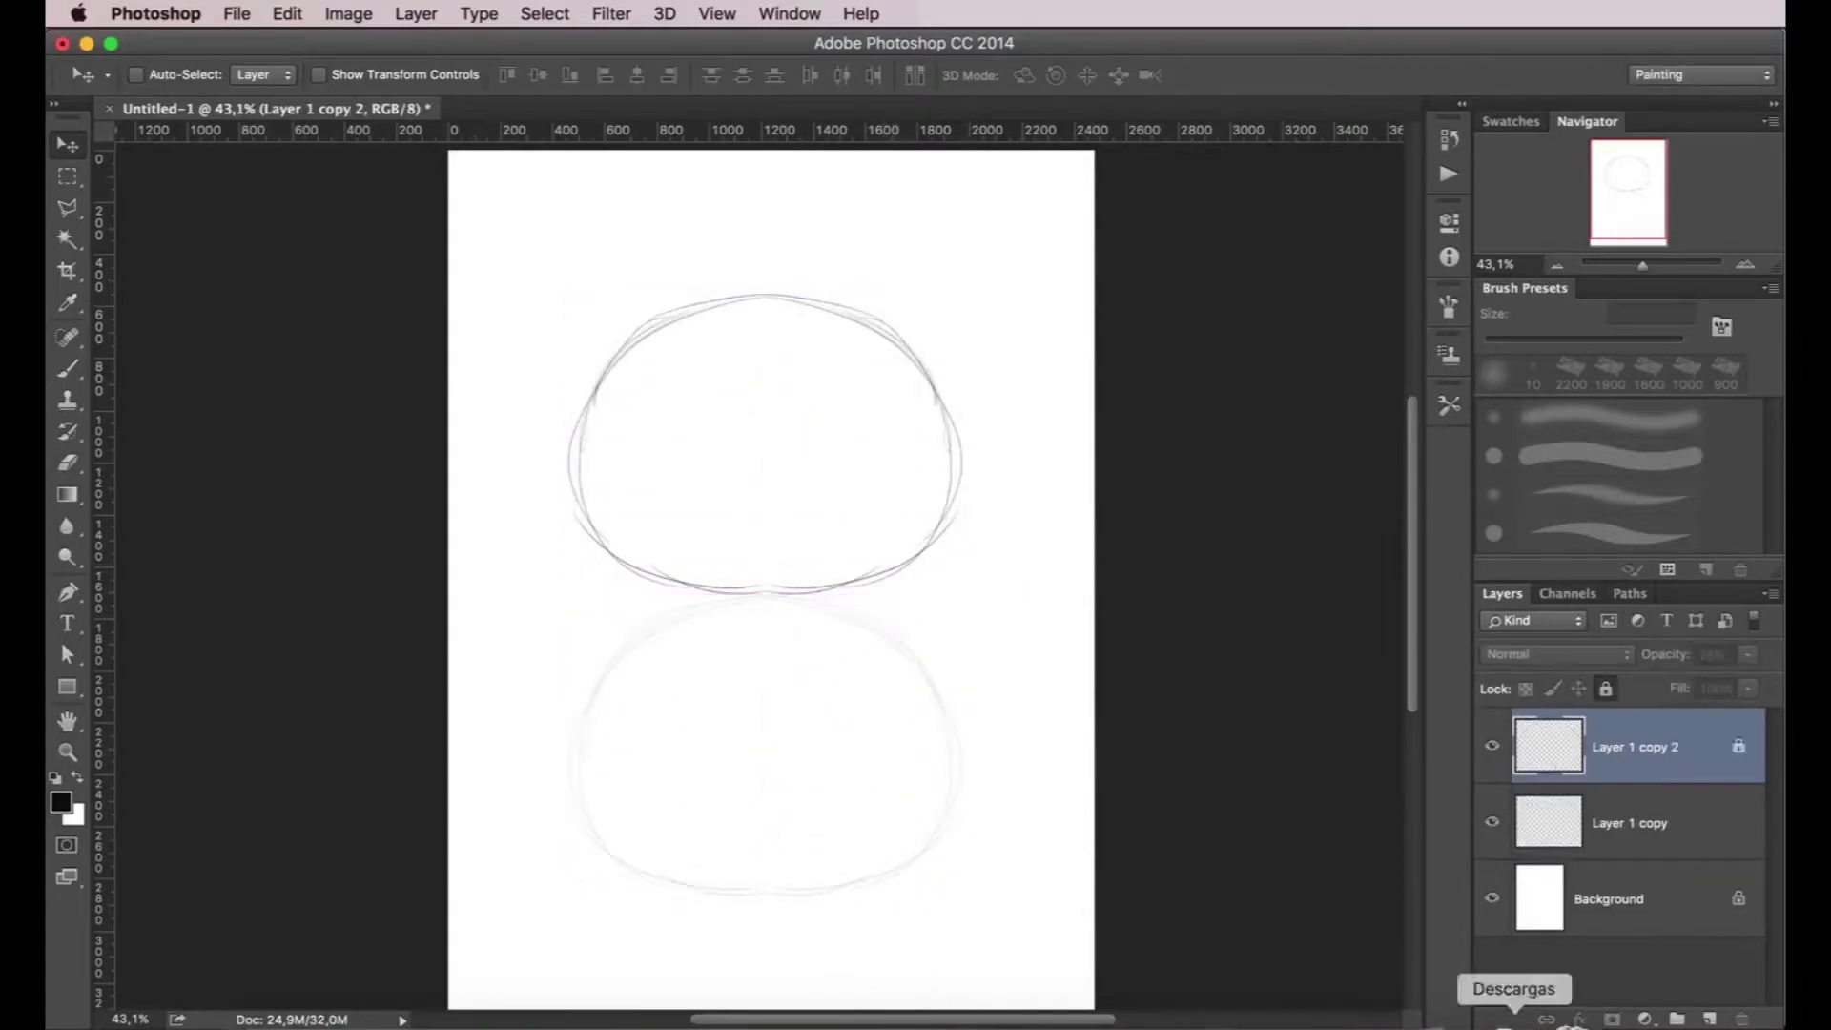
key("ctrl+shift+alt+n")
key("b")
left_click_drag(767, 578, 767, 764)
- Draw the slanted left body edge and the diagonal vest lapel
mouse_move(686, 579)
left_mouse_down()
mouse_move(658, 719)
mouse_move(765, 787)
left_mouse_up()
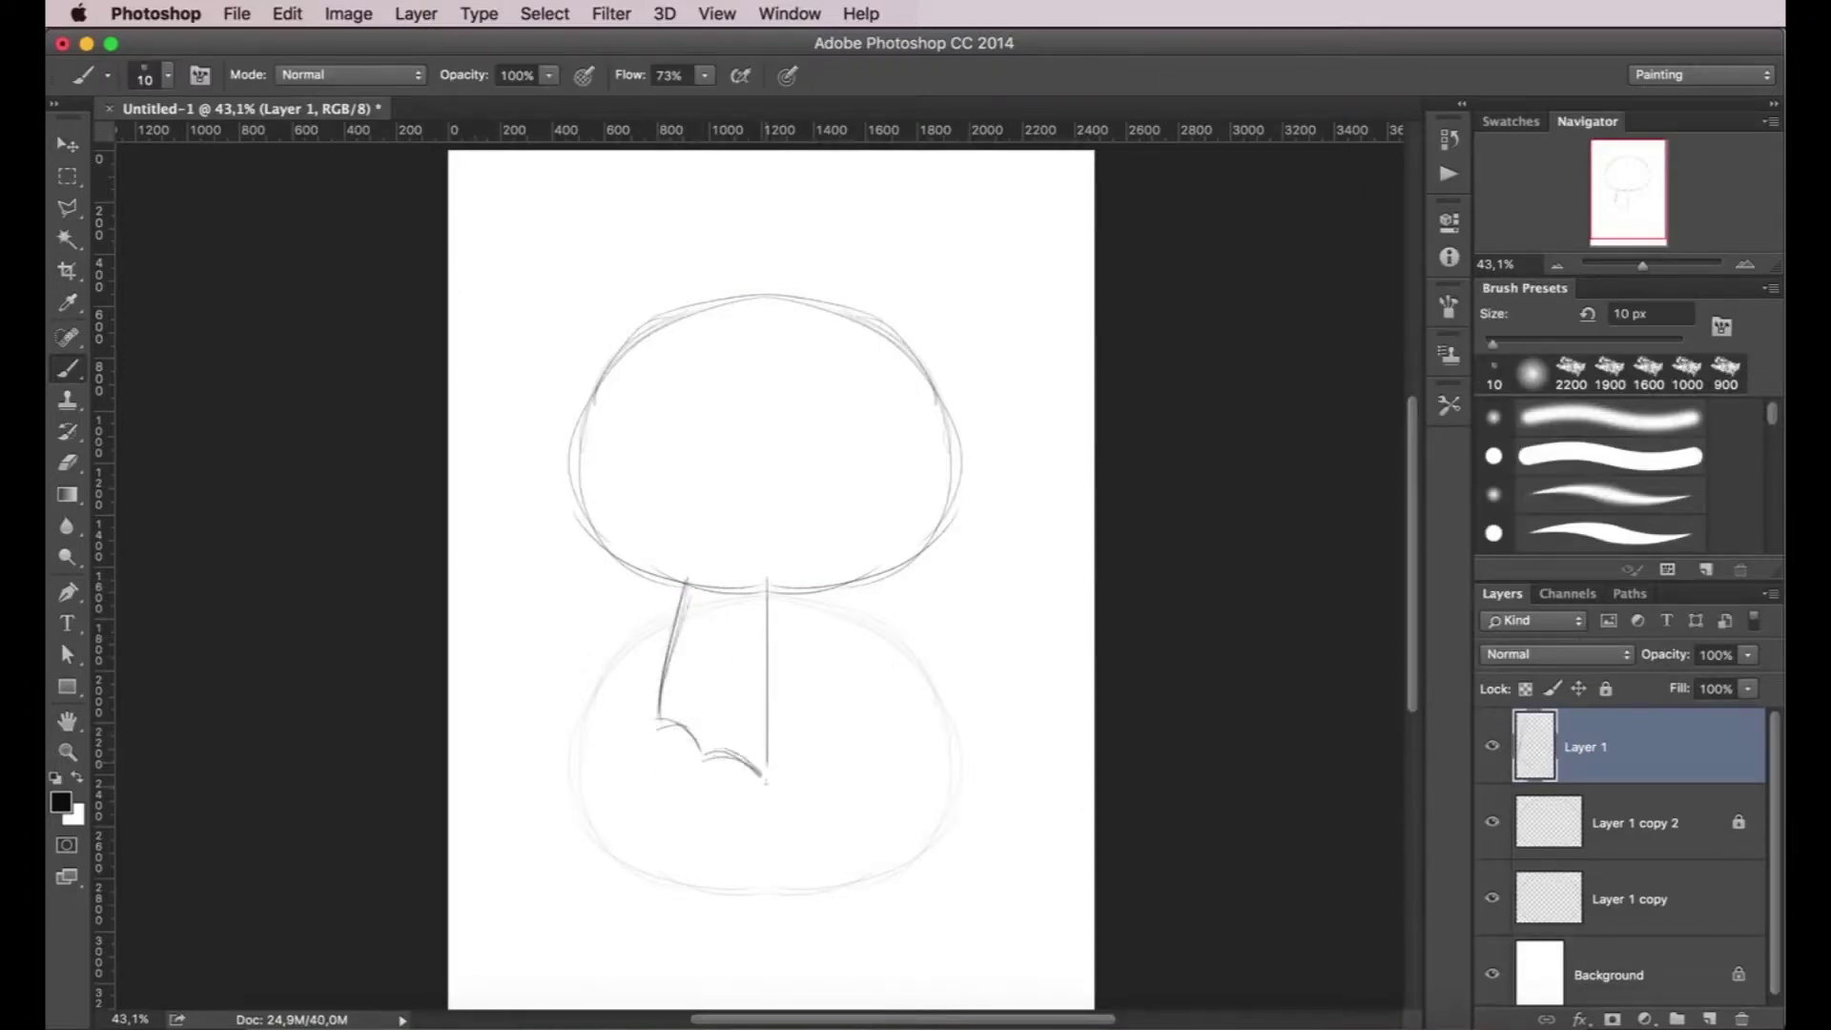
left_click_drag(644, 726, 701, 768)
key("z")
left_click(732, 648)
key("b")
mouse_move(696, 569)
left_mouse_down()
mouse_move(777, 695)
mouse_move(825, 569)
left_mouse_up()
left_click(740, 596)
key("b")
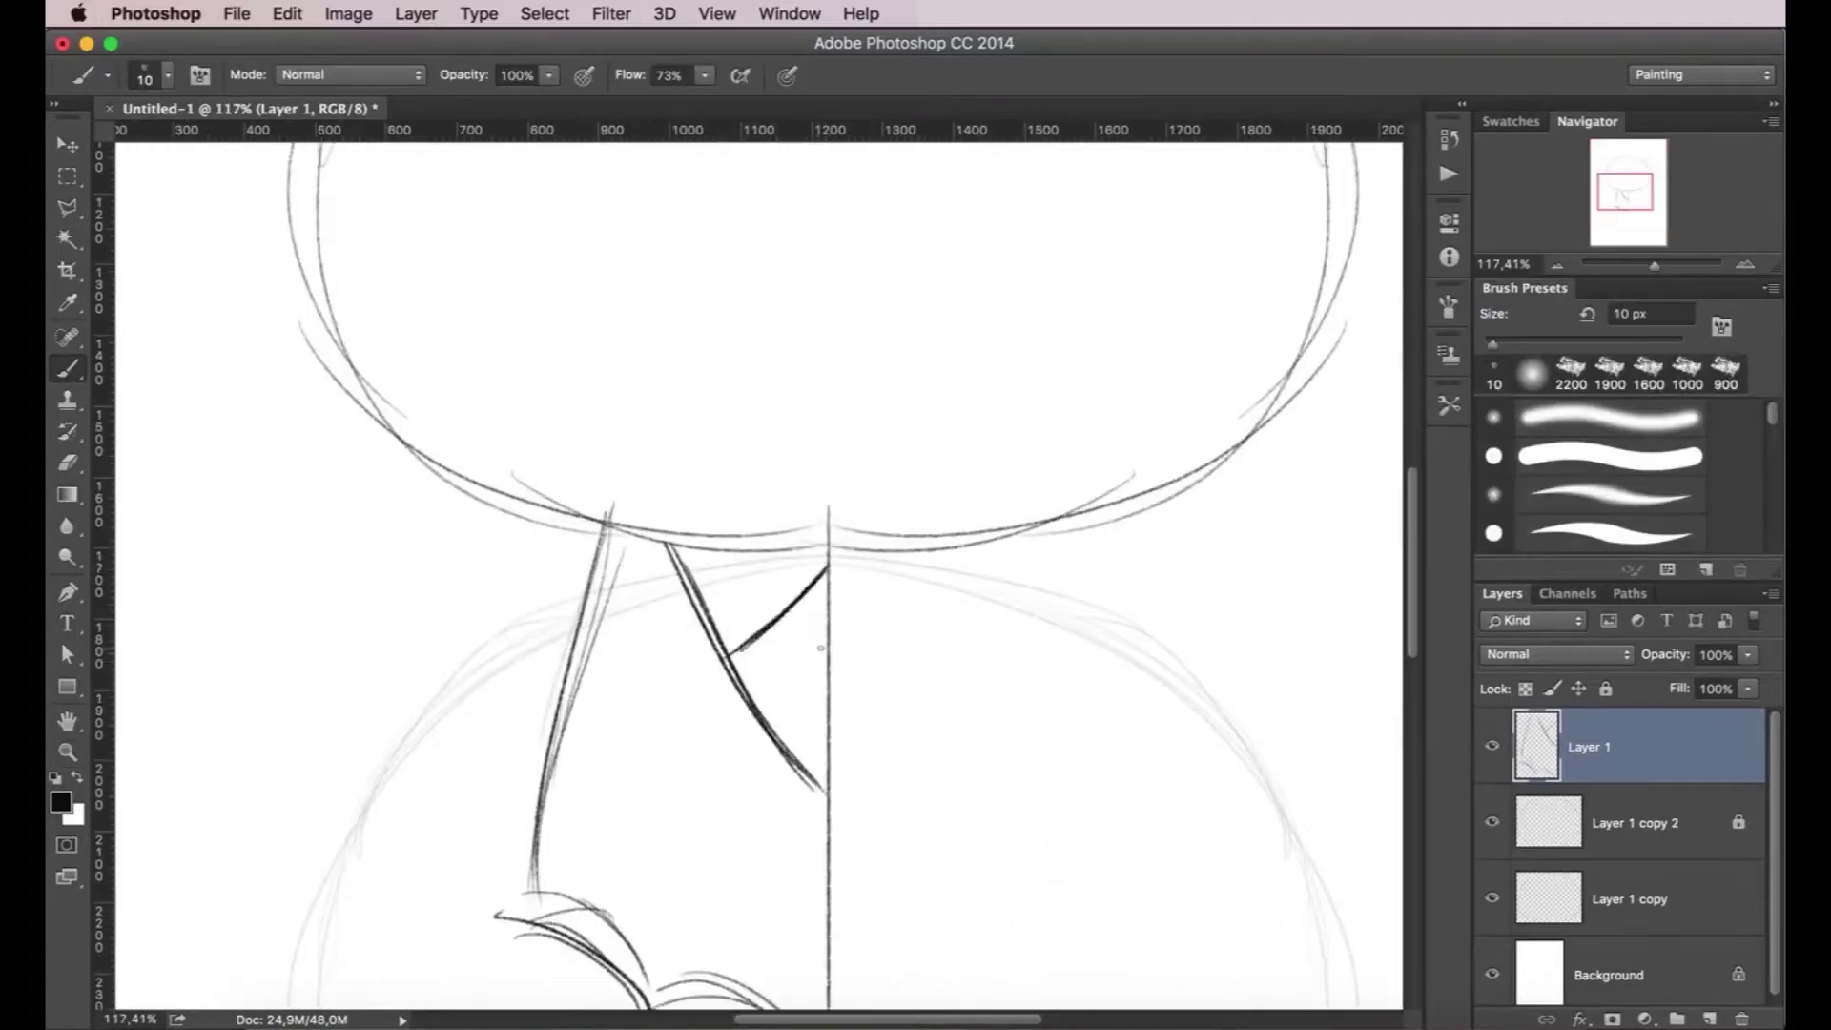
- Sketch the vest buttons and arm curves on the lower left
left_click_drag(820, 710, 826, 710)
key("z")
mouse_move(829, 639)
left_mouse_down()
mouse_move(763, 639)
mouse_move(764, 758)
left_mouse_up()
key("b")
scroll(829, 572, "down", 5)
scroll(693, 661, "down", 1)
mouse_move(701, 633)
left_mouse_down()
mouse_move(730, 762)
mouse_move(765, 753)
left_mouse_up()
- Replace the U-shaped bottom stroke with open curves and a curled clawed foot
key("e")
left_click_drag(706, 667, 772, 782)
key("b")
mouse_move(749, 638)
left_mouse_down()
mouse_move(784, 724)
mouse_move(751, 741)
mouse_move(789, 713)
mouse_move(803, 797)
left_mouse_up()
mouse_move(739, 745)
left_mouse_down()
mouse_move(771, 821)
mouse_move(806, 777)
mouse_move(727, 758)
left_mouse_up()
key("z")
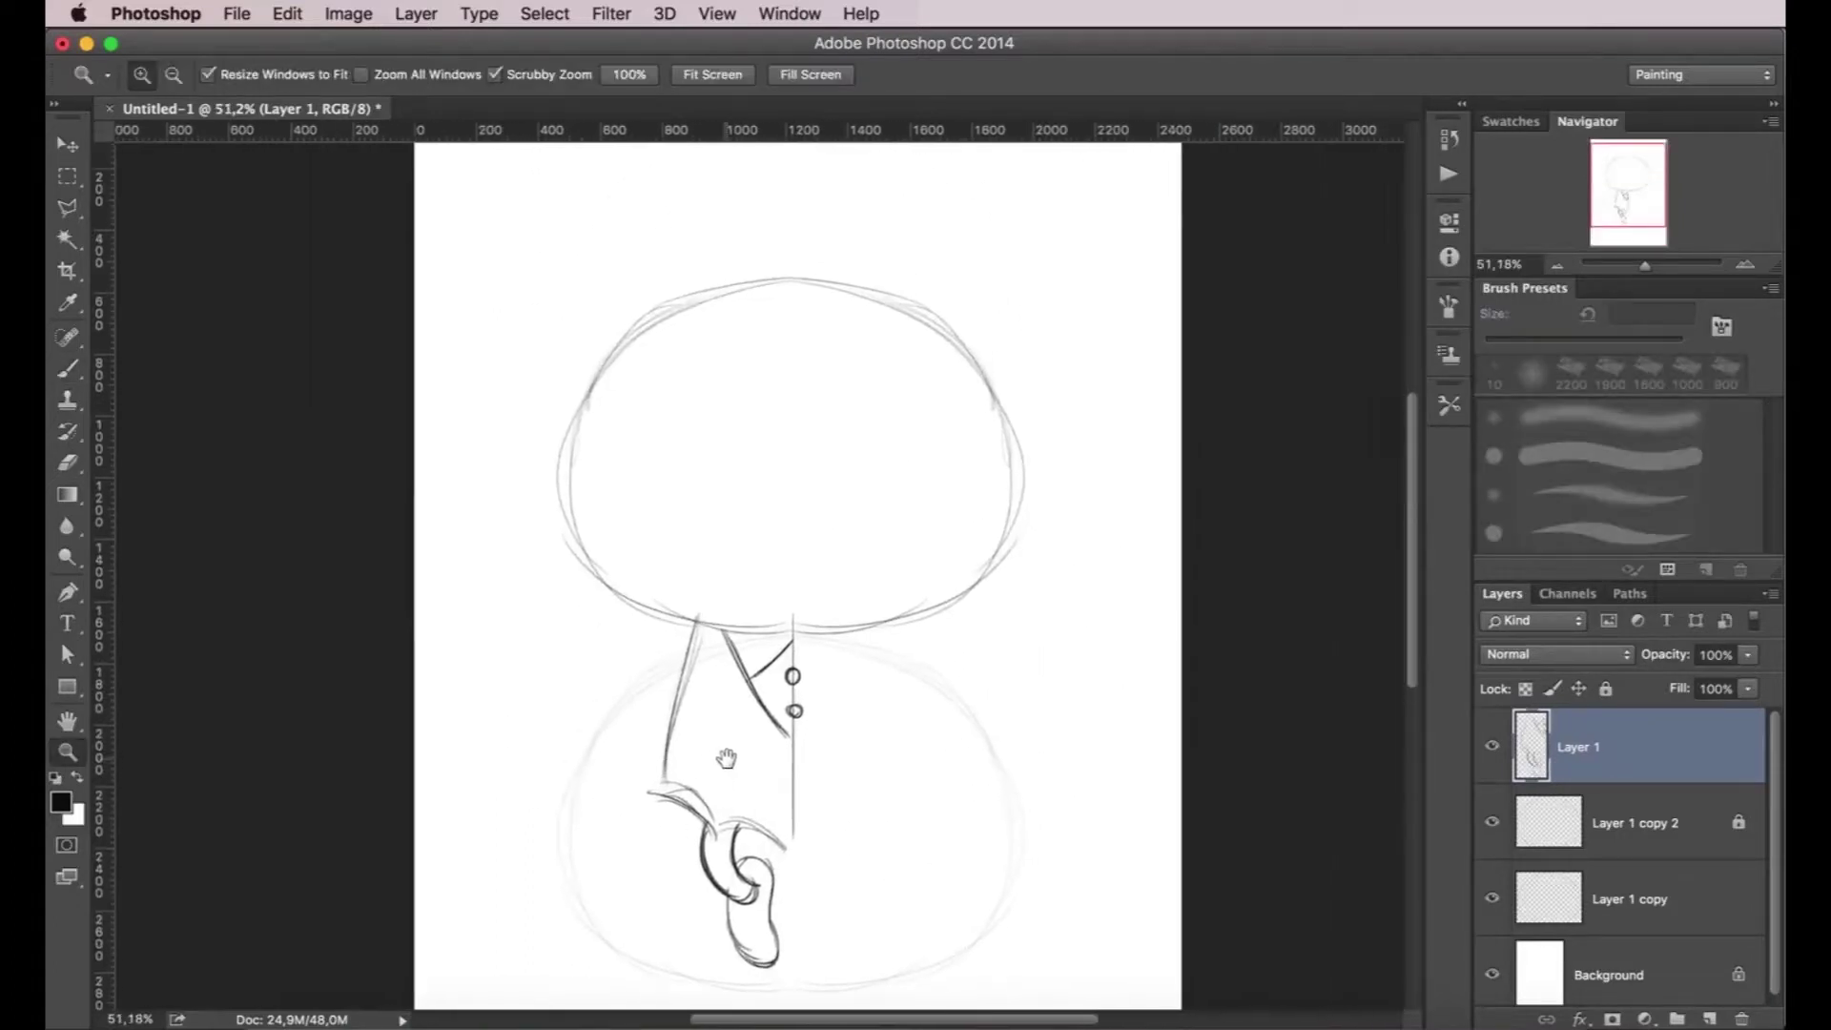
key("b")
- On a new face layer, draw a round eye with a narrow vertical pupil
key("ctrl+r")
mouse_move(749, 501)
left_mouse_down()
mouse_move(749, 556)
mouse_move(805, 601)
left_mouse_up()
key("z")
key("ctrl+r")
key("ctrl+shift+alt+n")
key("b")
mouse_move(607, 515)
left_mouse_down()
mouse_move(667, 448)
mouse_move(667, 596)
left_mouse_up()
key("ctrl+z")
left_click_drag(686, 455, 668, 617)
mouse_move(562, 514)
left_mouse_down()
mouse_move(710, 467)
mouse_move(710, 581)
left_mouse_up()
mouse_move(644, 491)
left_mouse_down()
mouse_move(637, 567)
mouse_move(705, 610)
left_mouse_up()
- Hatch shading under the eye and draw a vertical centre line through the head
left_click_drag(711, 534, 668, 634)
mouse_move(572, 582)
left_mouse_down()
mouse_move(706, 639)
mouse_move(681, 639)
left_mouse_up()
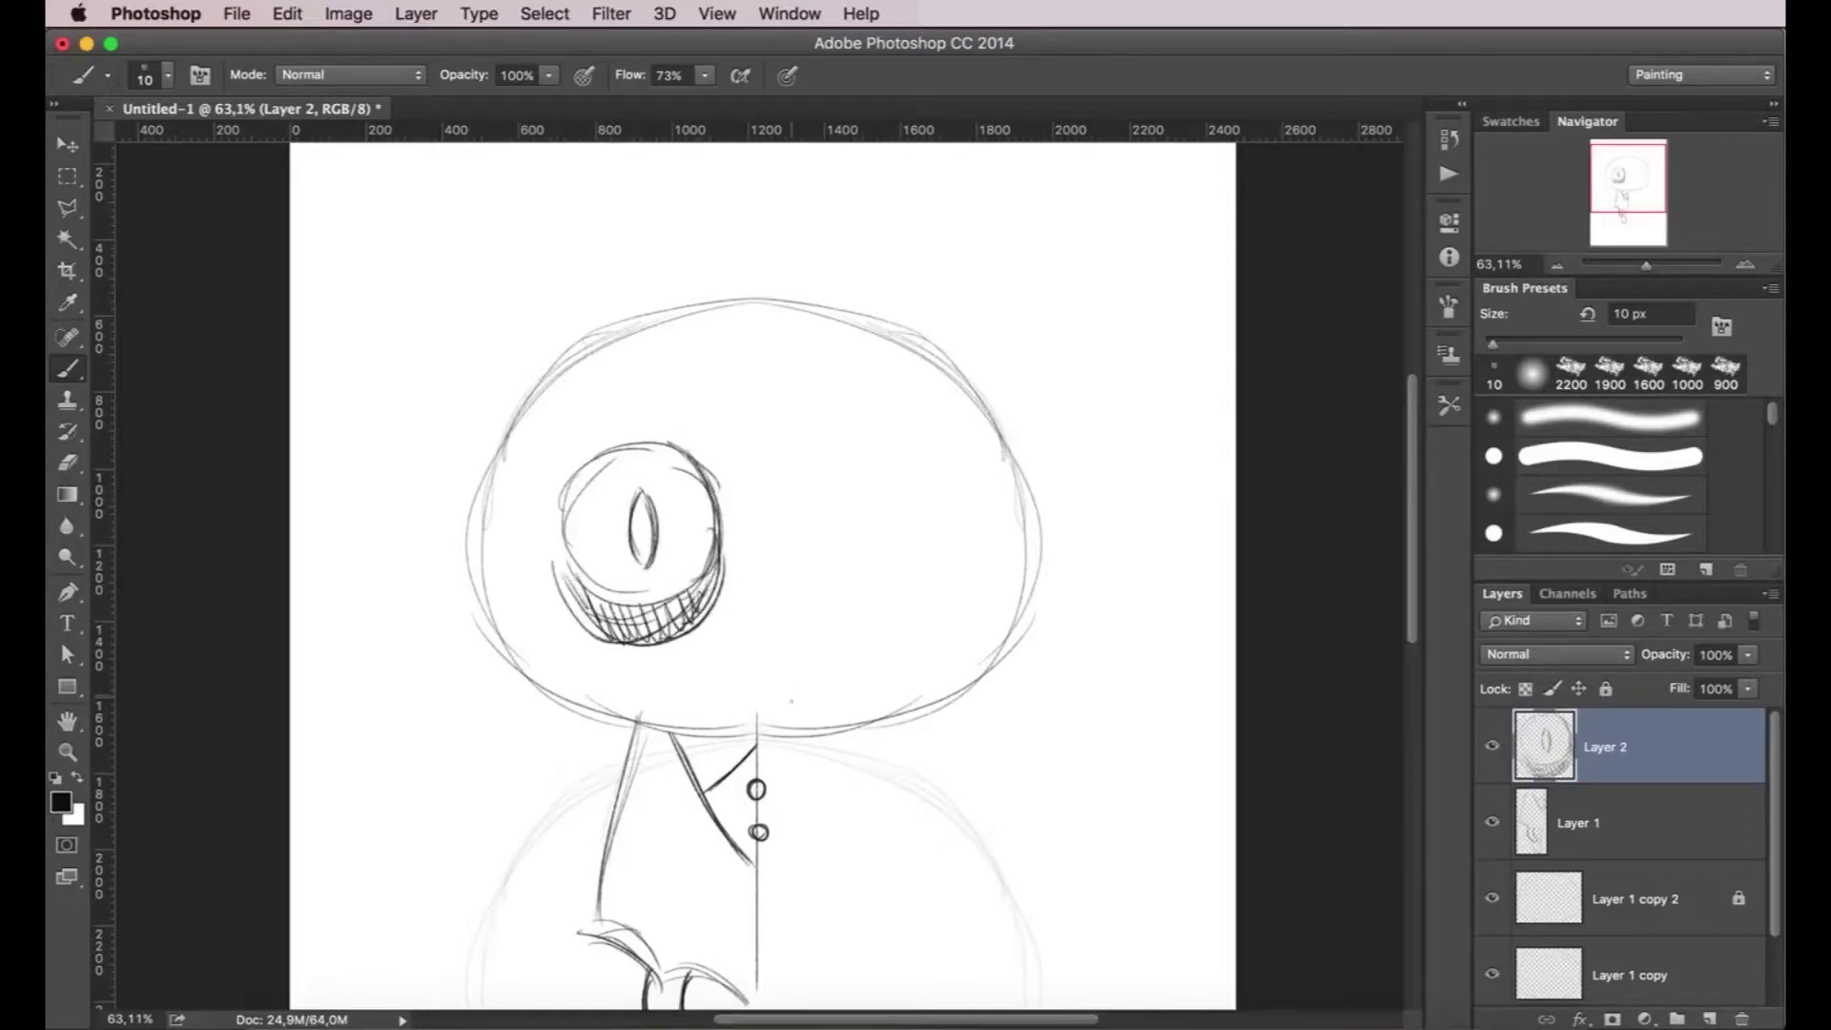
left_click_drag(758, 717, 758, 306)
mouse_move(729, 610)
left_mouse_down()
mouse_move(768, 585)
mouse_move(787, 611)
mouse_move(734, 610)
left_mouse_up()
left_click(782, 624)
- Sketch the nose, mouth line, lower lip and fanged grin
mouse_move(641, 696)
left_mouse_down()
mouse_move(672, 656)
mouse_move(799, 688)
left_mouse_up()
mouse_move(682, 656)
left_mouse_down()
mouse_move(663, 729)
mouse_move(780, 768)
left_mouse_up()
left_click_drag(700, 664, 705, 722)
left_click_drag(713, 677, 705, 711)
mouse_move(710, 758)
left_mouse_down()
mouse_move(774, 725)
mouse_move(809, 887)
left_mouse_up()
- Draw an eyebrow arc above the eye and a hair curve over the head
left_click_drag(509, 372, 637, 374)
scroll(667, 476, "up", 3)
mouse_move(830, 329)
left_mouse_down()
mouse_move(610, 372)
mouse_move(817, 347)
left_mouse_up()
scroll(817, 347, "down", 5)
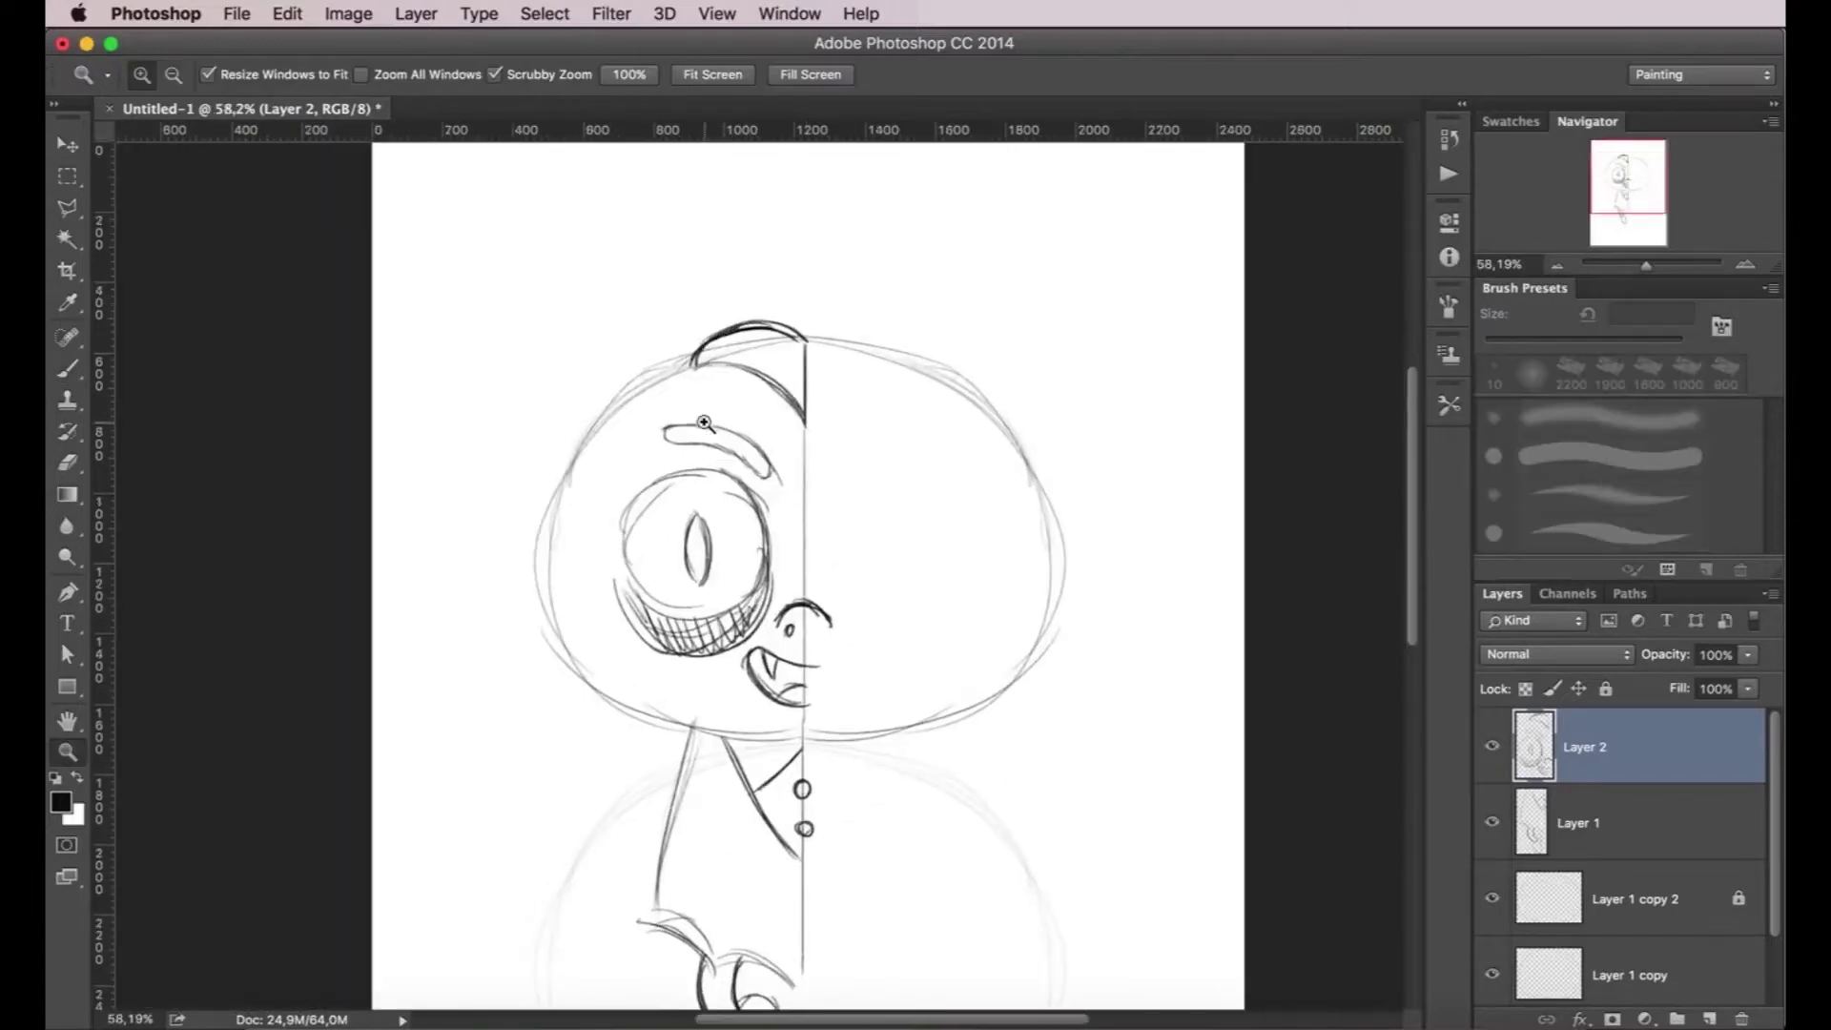
- Draw a pointed ear on the left of the head on a new Layer 3
key("ctrl+shift+alt+n")
mouse_move(497, 315)
left_mouse_down()
mouse_move(582, 486)
mouse_move(447, 448)
mouse_move(560, 587)
mouse_move(496, 312)
mouse_move(510, 332)
left_mouse_up()
mouse_move(487, 378)
left_mouse_down()
mouse_move(563, 520)
mouse_move(515, 549)
left_mouse_up()
key("ctrl+t")
- Tilt and slightly shrink the ear, then lasso-select the eye on its layer
mouse_move(619, 620)
left_mouse_down()
mouse_move(625, 515)
mouse_move(578, 591)
mouse_move(600, 610)
mouse_move(594, 648)
left_mouse_up()
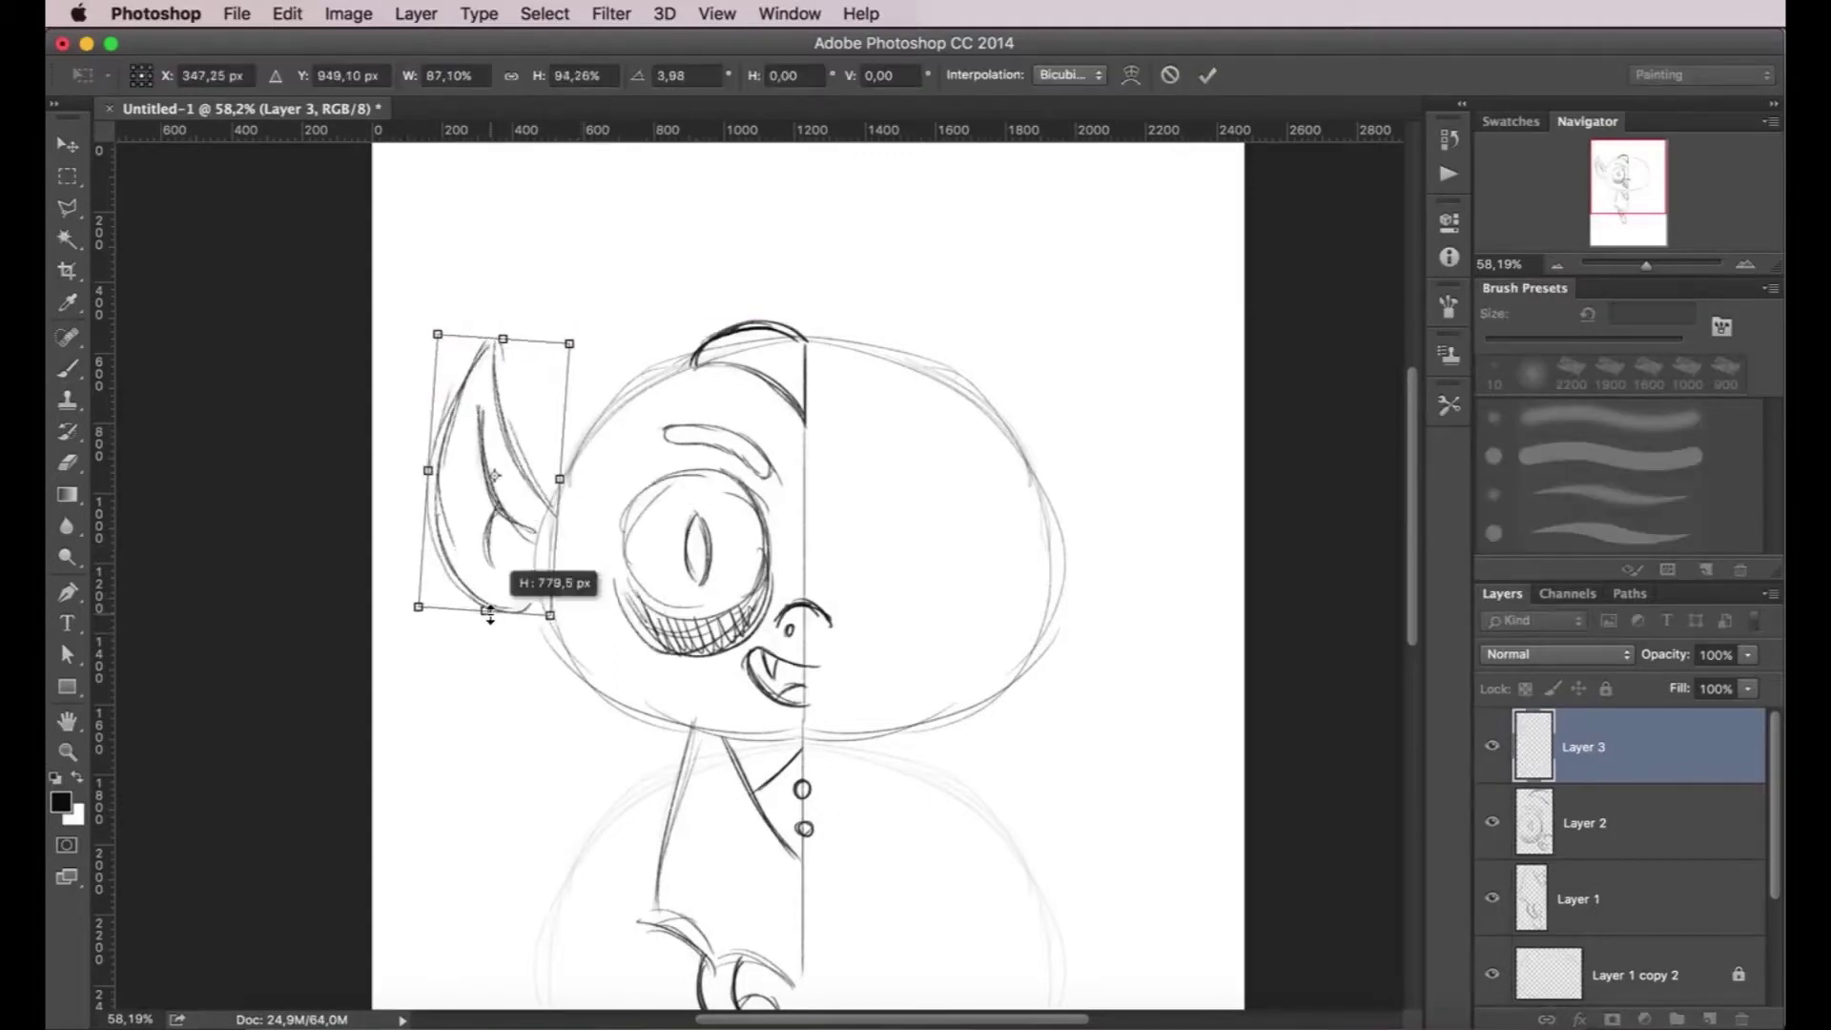
key("Return")
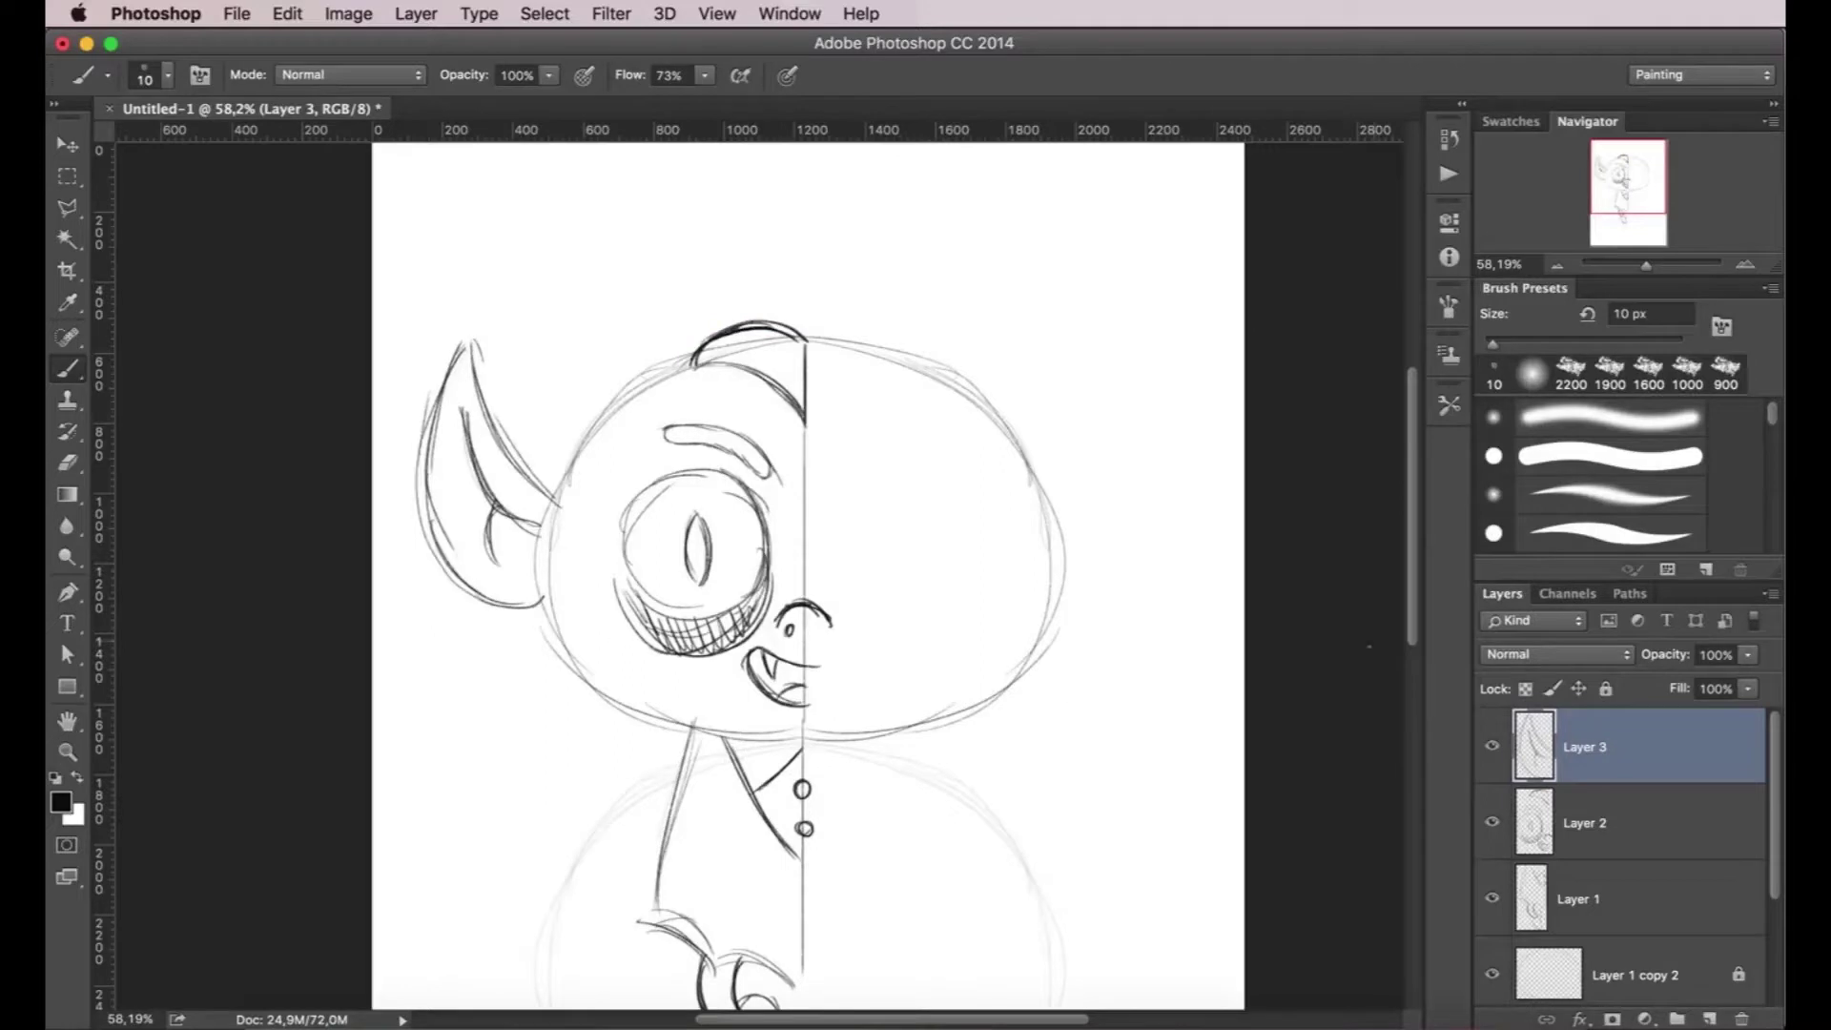
key("alt+bracketleft")
key("l")
scroll(810, 558, "up", 1)
scroll(808, 555, "up", 1)
left_click(774, 482)
left_click(700, 687)
left_click(571, 679)
left_click(603, 388)
left_click(758, 405)
left_click(789, 465)
- Shift the eye slightly left, straighten and widen it, then deselect
key("v")
mouse_move(777, 459)
left_mouse_down()
mouse_move(730, 465)
mouse_move(782, 474)
mouse_move(787, 458)
left_mouse_up()
key("ctrl+t")
left_click_drag(760, 540, 771, 538)
key("Return")
key("m")
key("ctrl+d")
key("alt+bracketright")
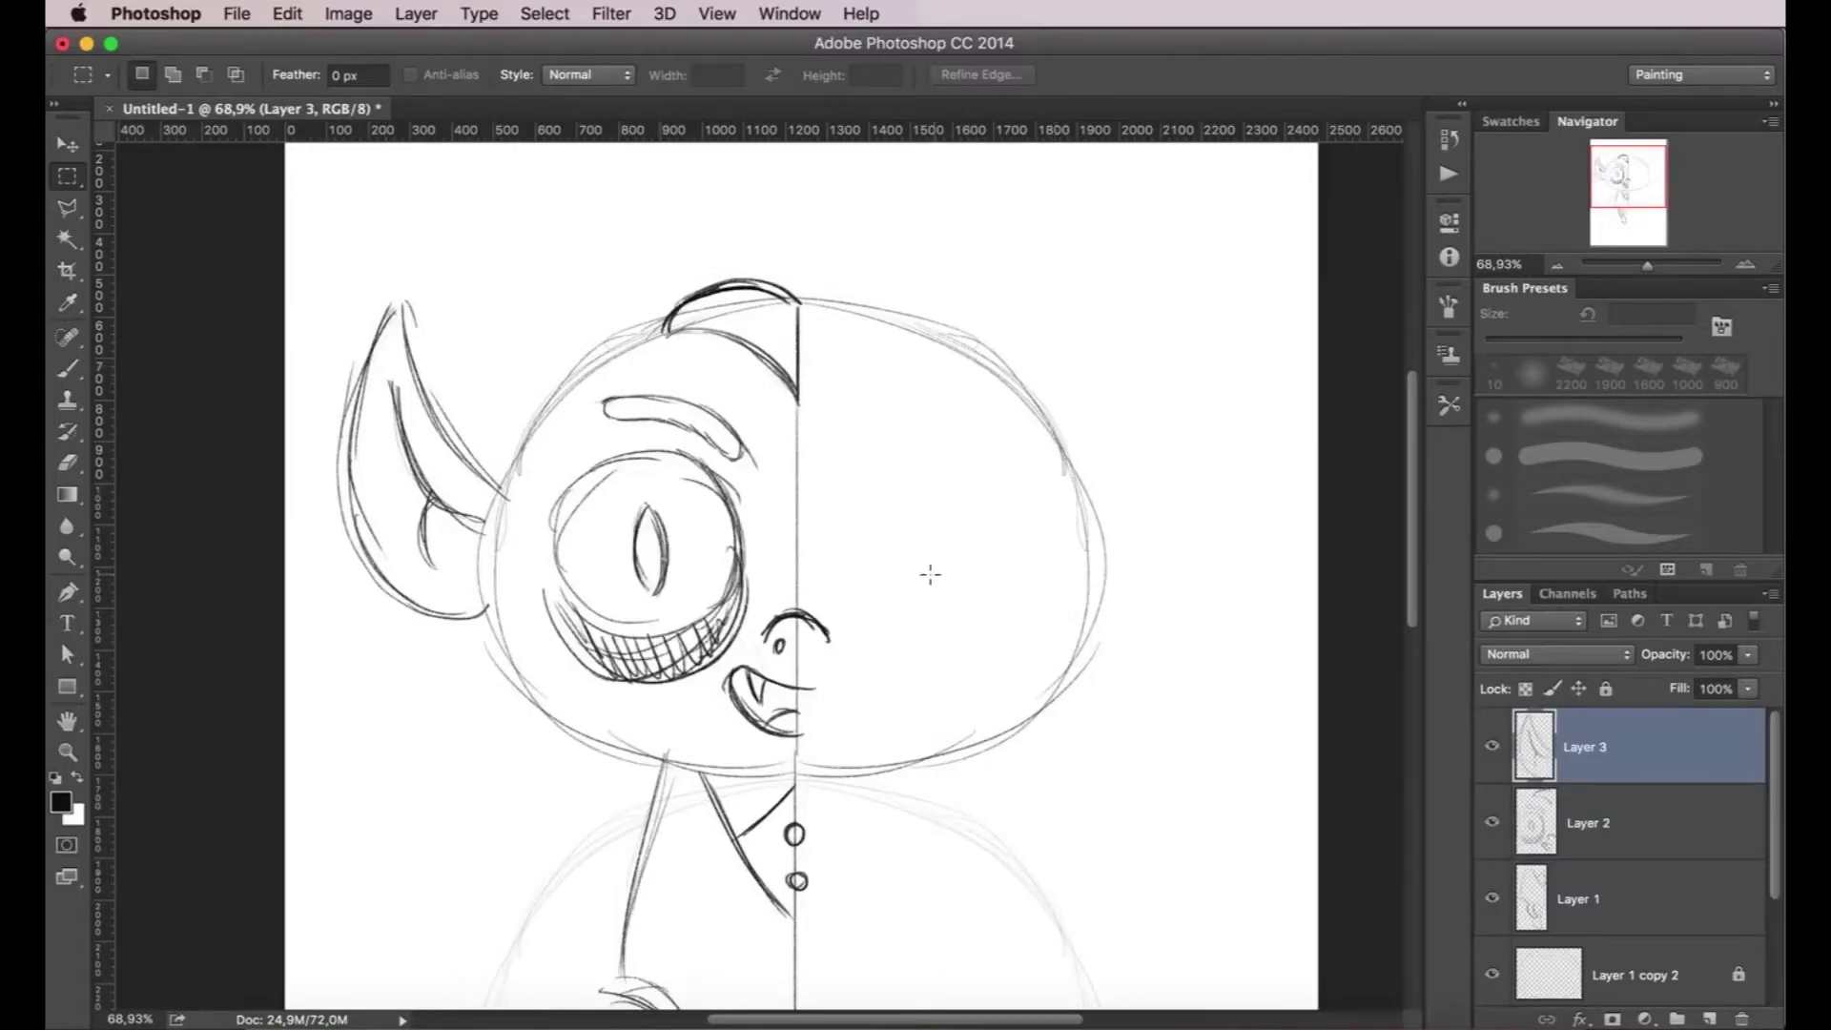
- Merge the half-drawing layers into a single layer
left_click_drag(797, 278, 438, 858)
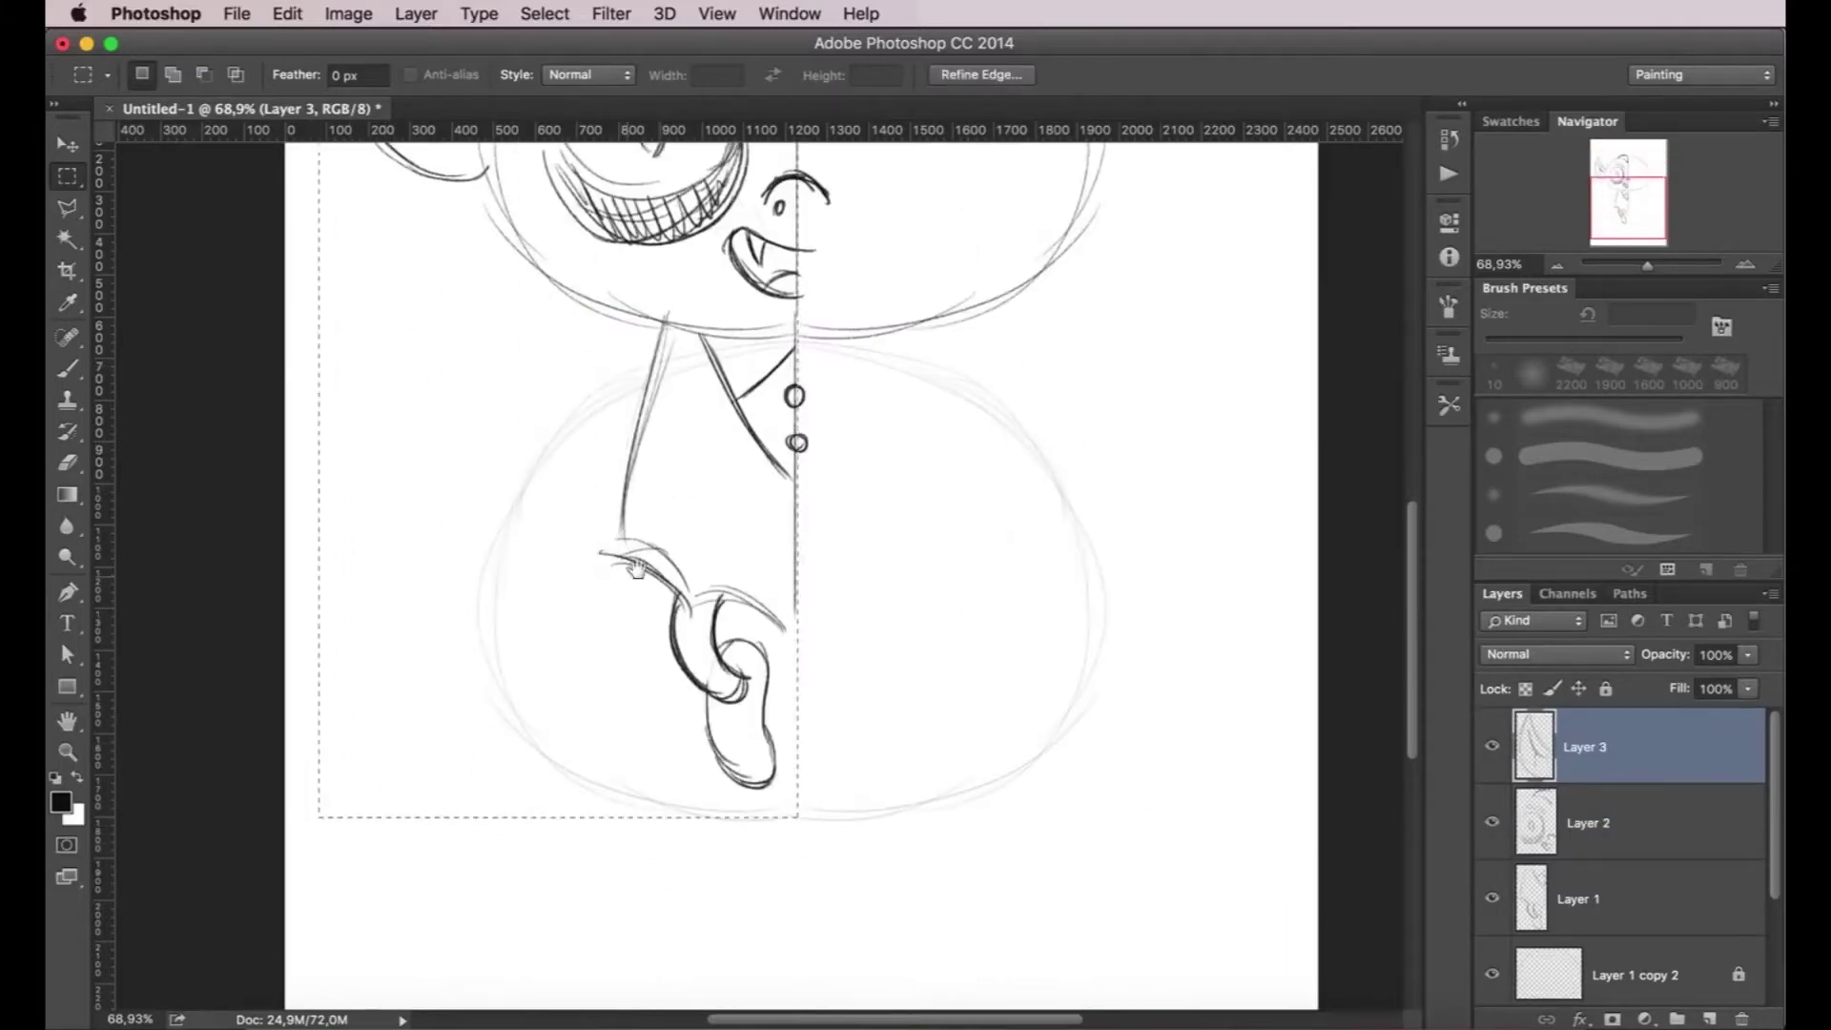
left_click(895, 504)
key("ctrl+0")
left_click(1544, 972)
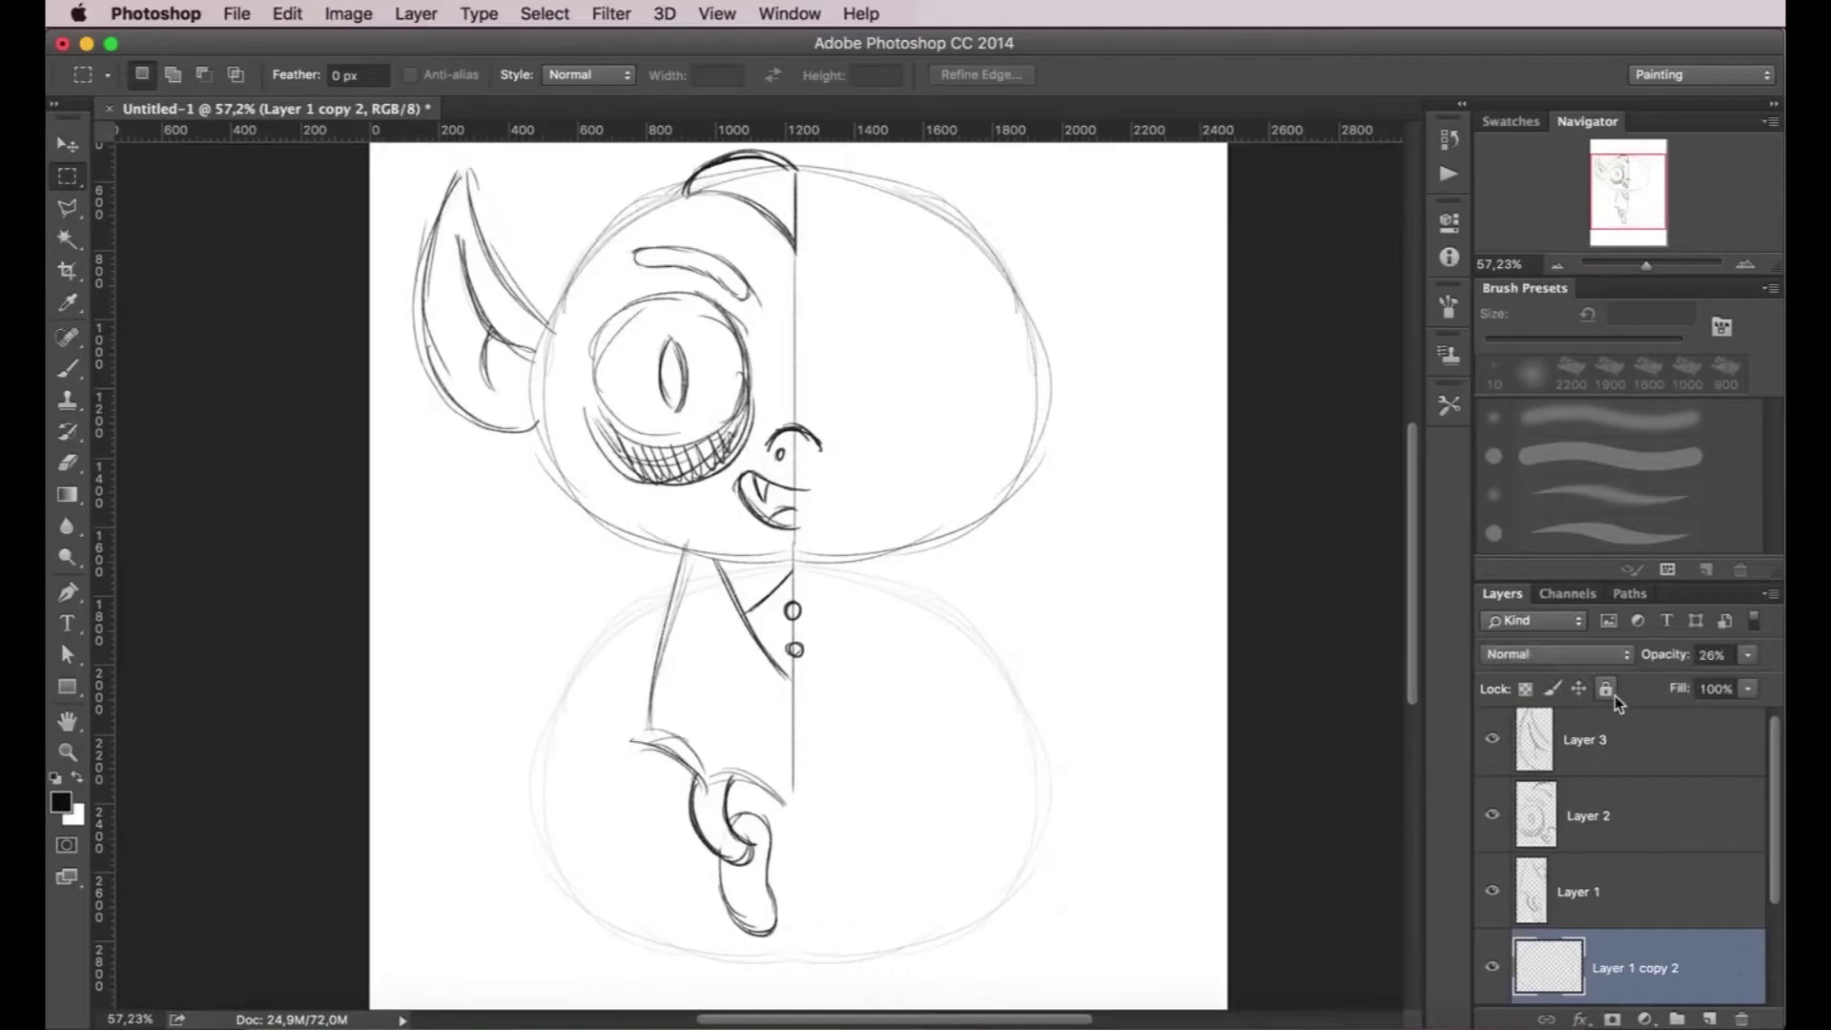
left_click(1533, 768, "shift")
key("ctrl+e")
- Duplicate the half, flip it horizontally, align it on the right and merge into Layer 3
key("v")
left_click_drag(773, 301, 1014, 301)
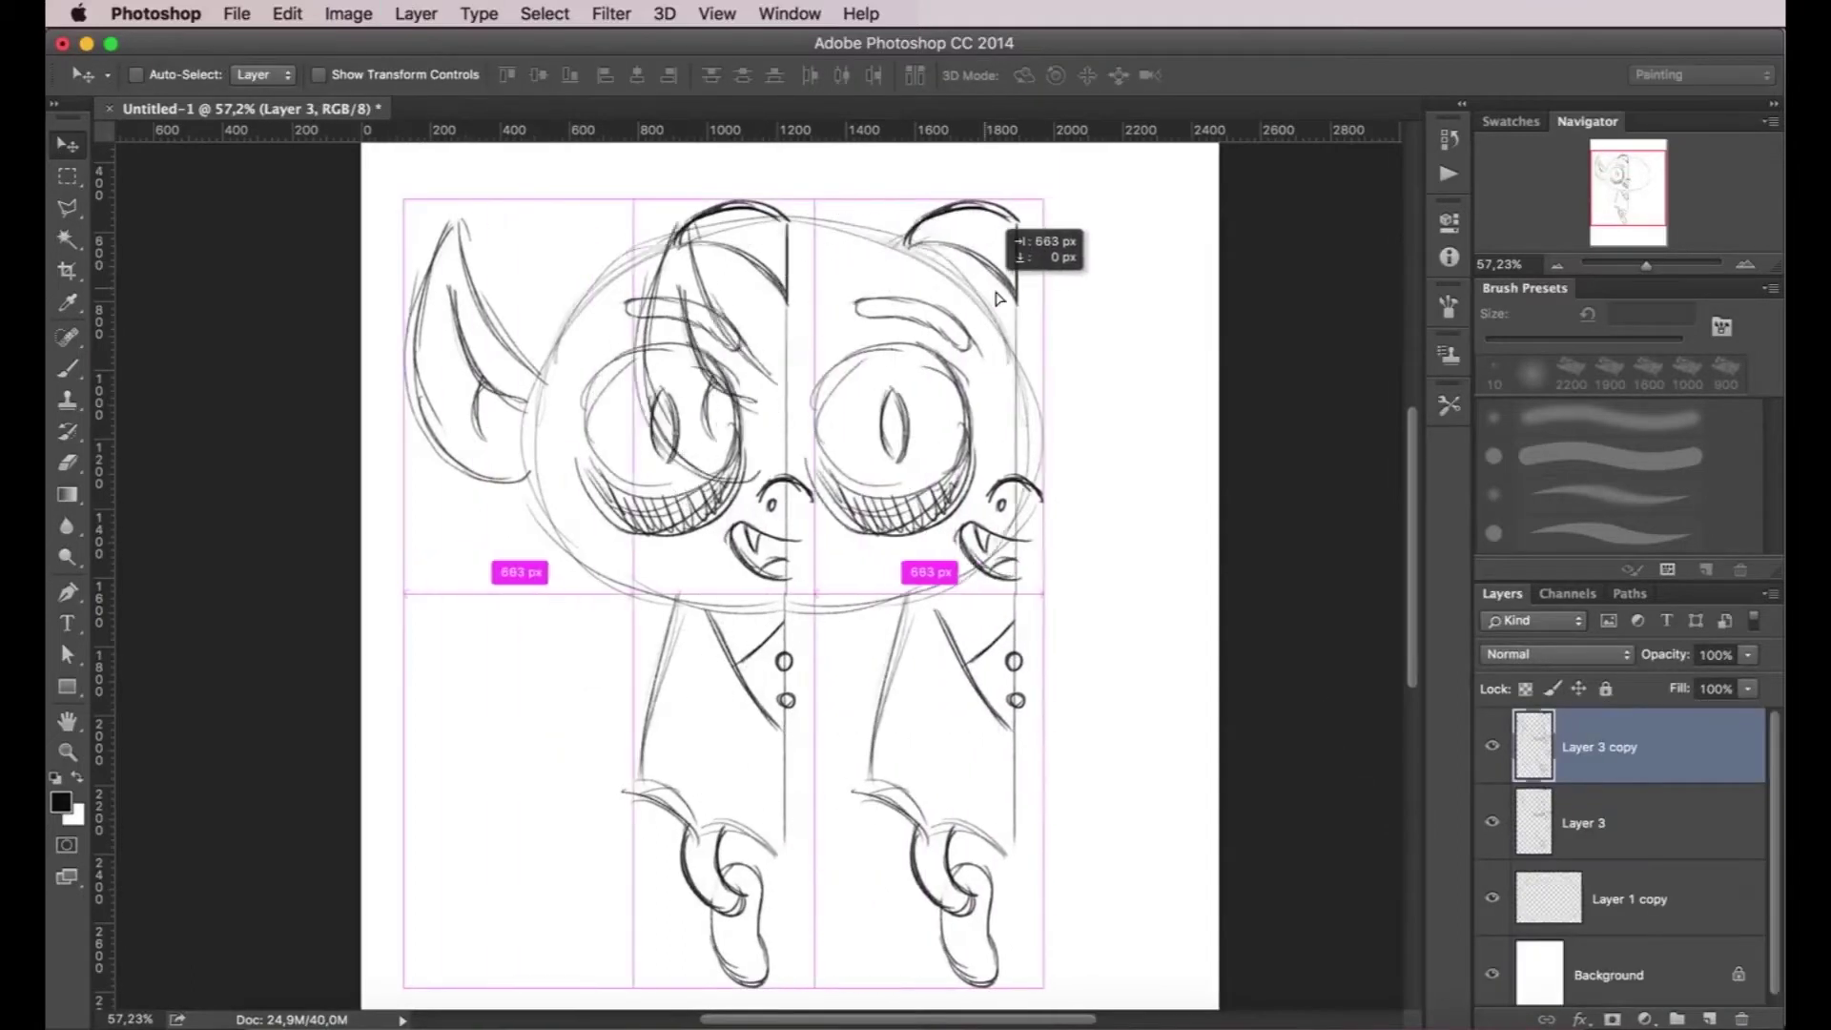
key("ctrl+t")
left_click(287, 13)
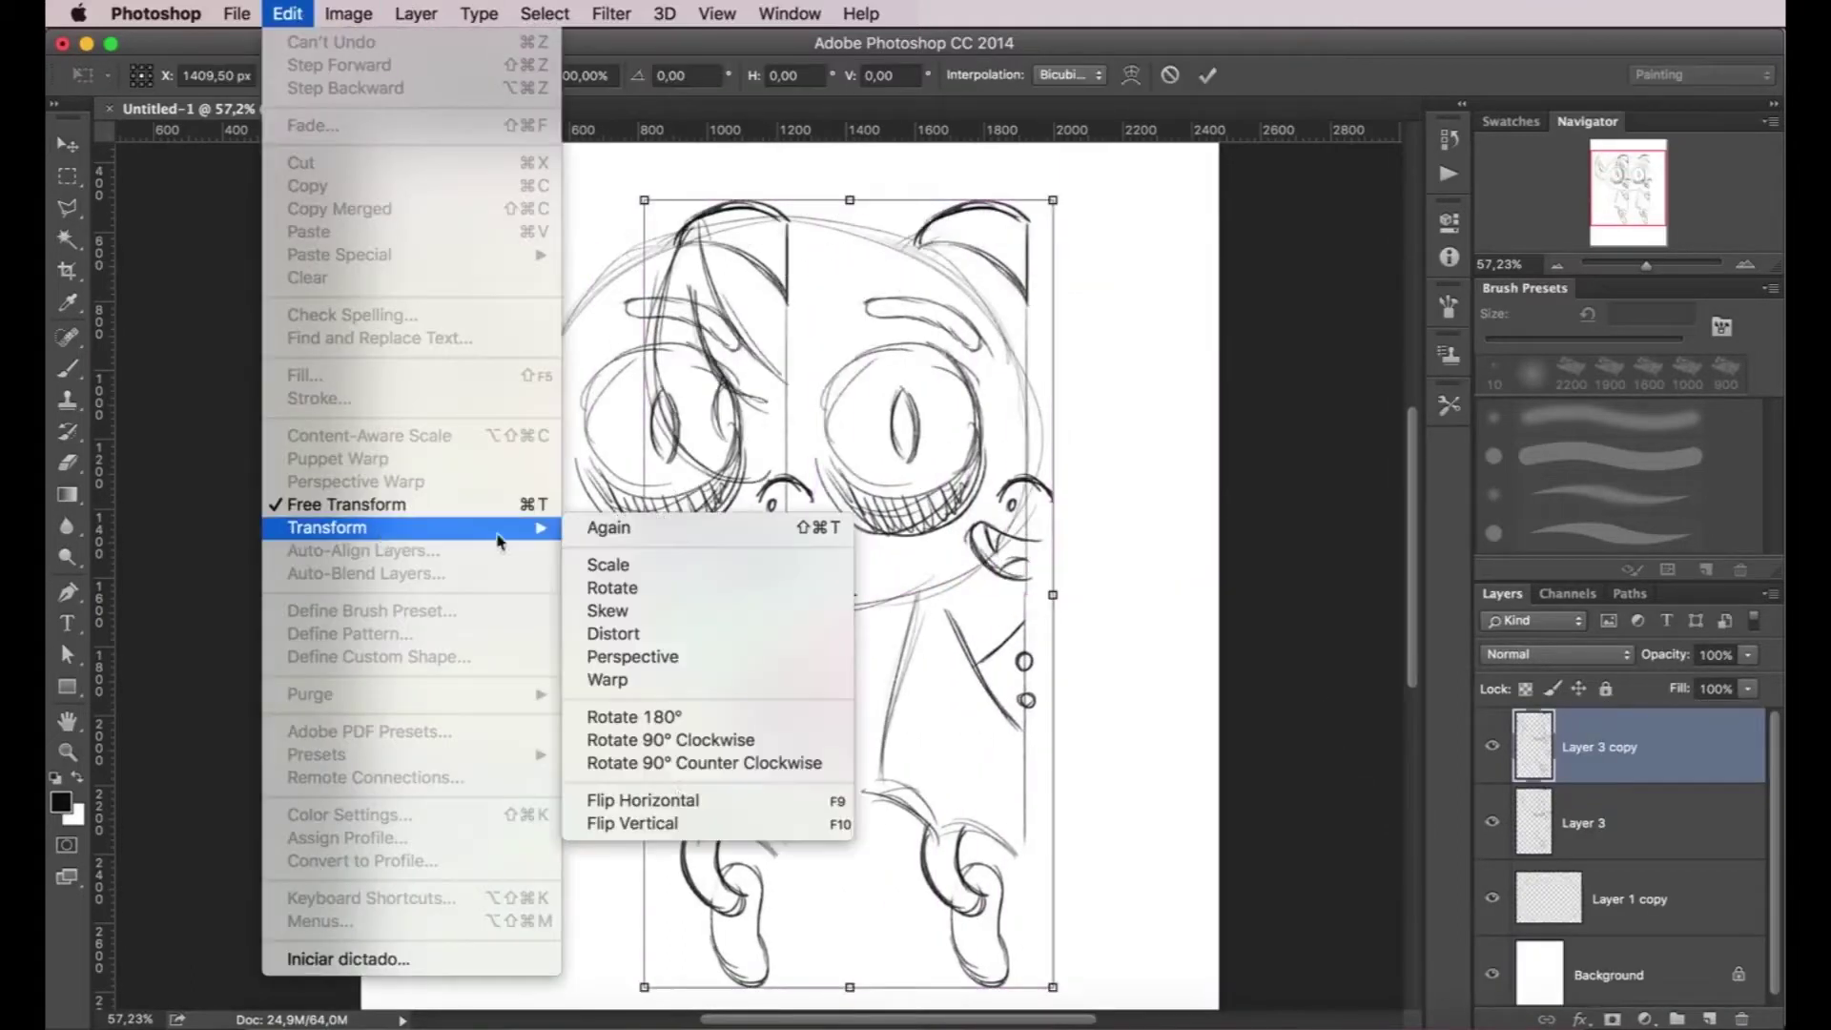
left_click(648, 906)
key("Return")
left_click_drag(756, 397, 851, 392)
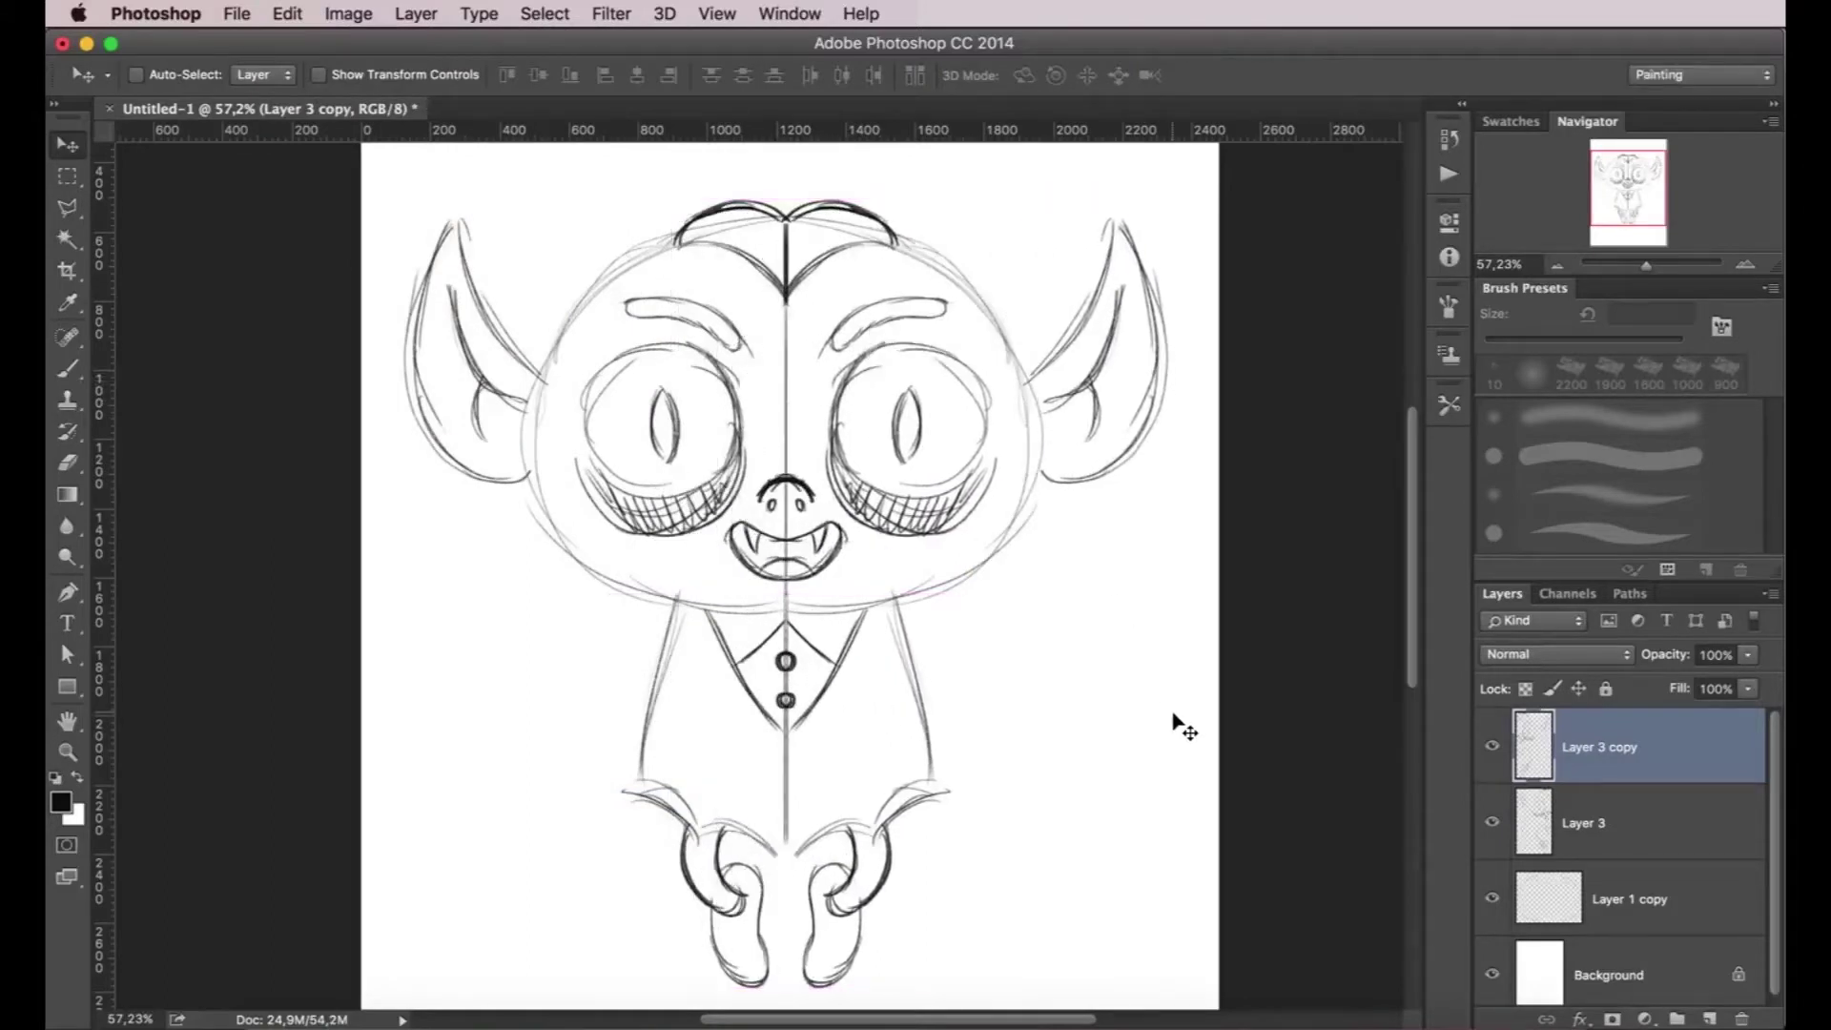
key("ctrl+e")
key("ctrl+t")
- Narrow the whole bat slightly and lasso-select its lower body
left_click_drag(1174, 594, 1151, 594)
key("Return")
key("l")
left_click(893, 949)
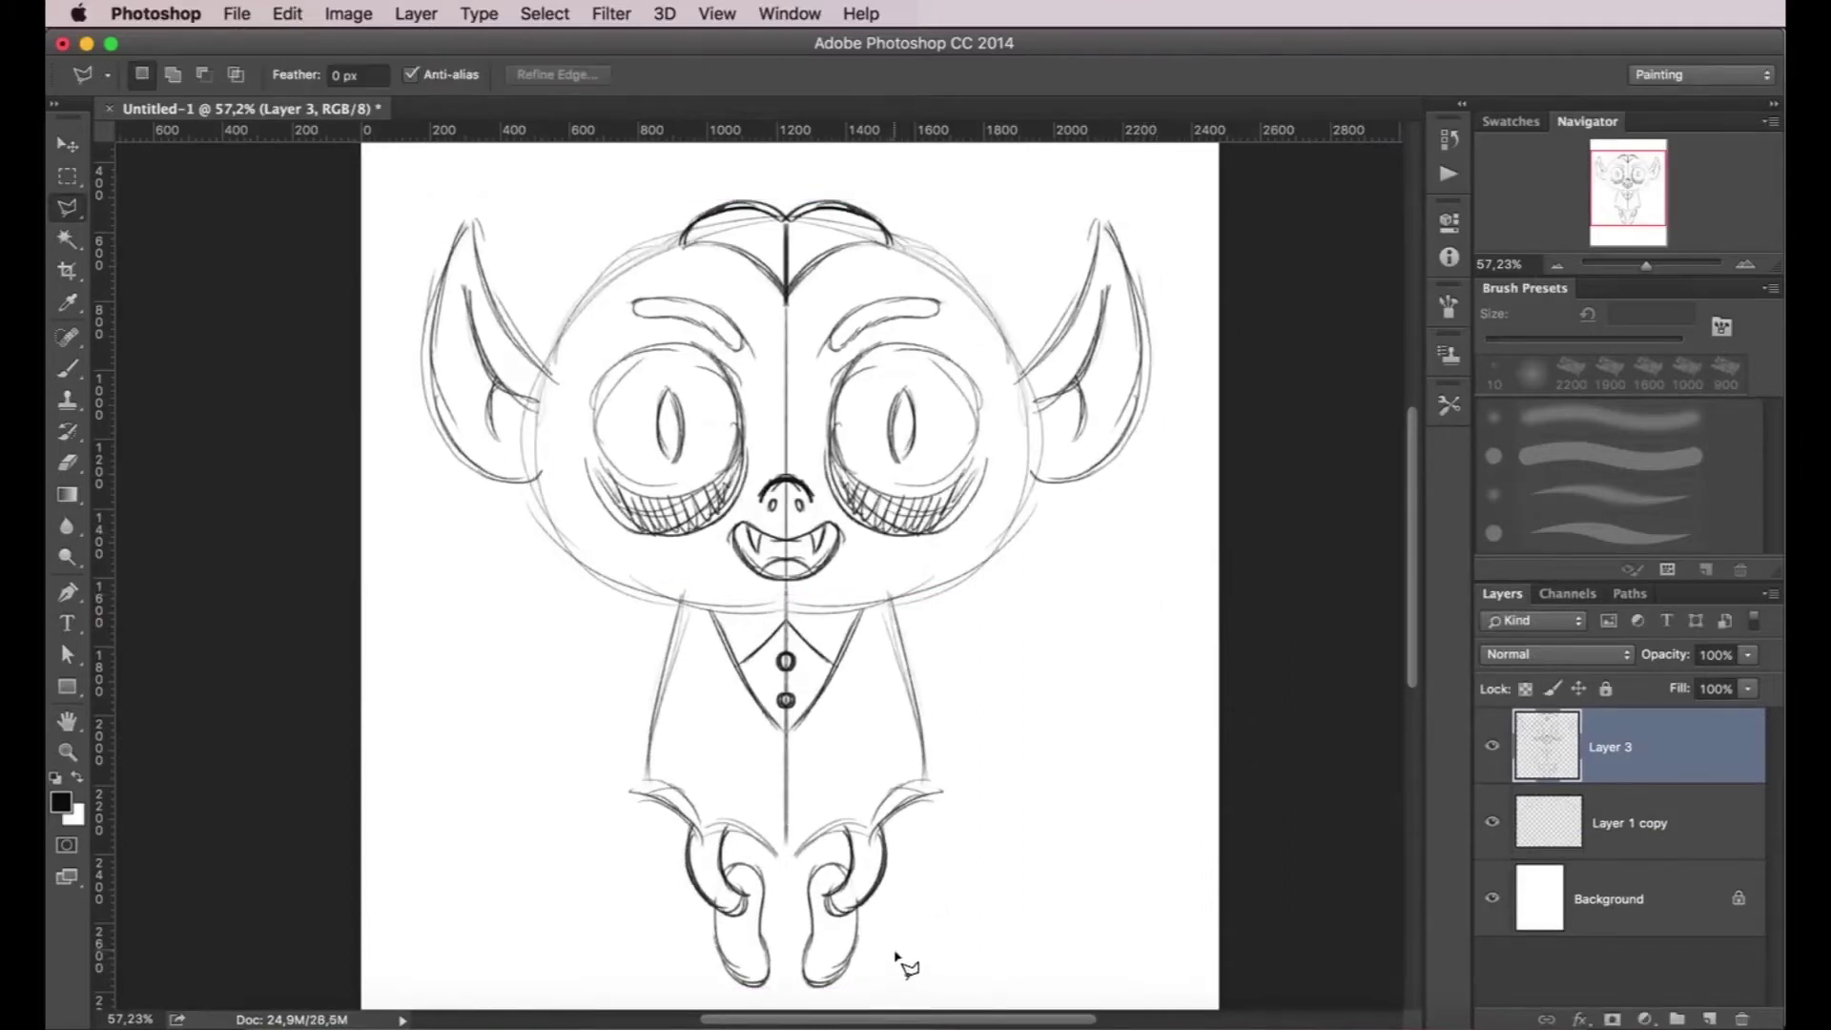
left_click(839, 1001)
left_click(693, 994)
left_click(570, 696)
left_click(920, 602)
left_click(1008, 810)
left_click(893, 949)
- Squash the lower body shorter and cut it onto its own layer
key("ctrl+t")
left_click_drag(791, 1001, 791, 949)
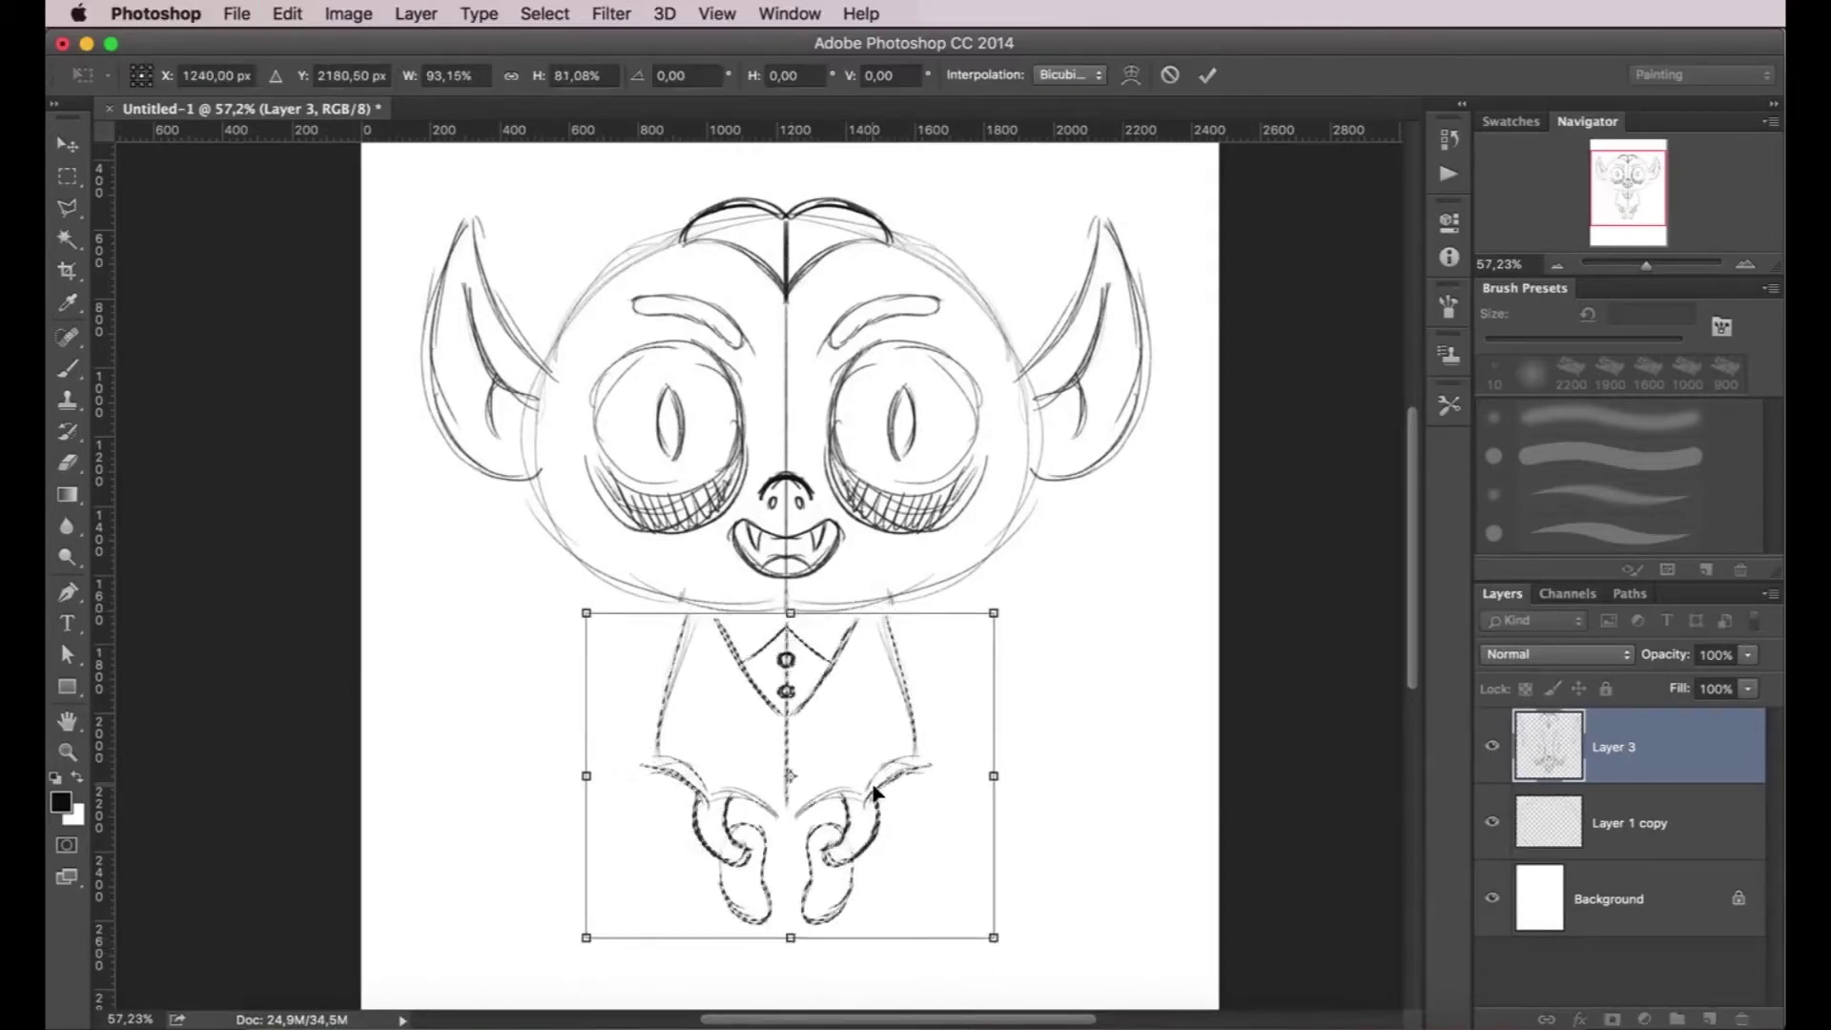
key("Return")
key("ctrl+shift+j")
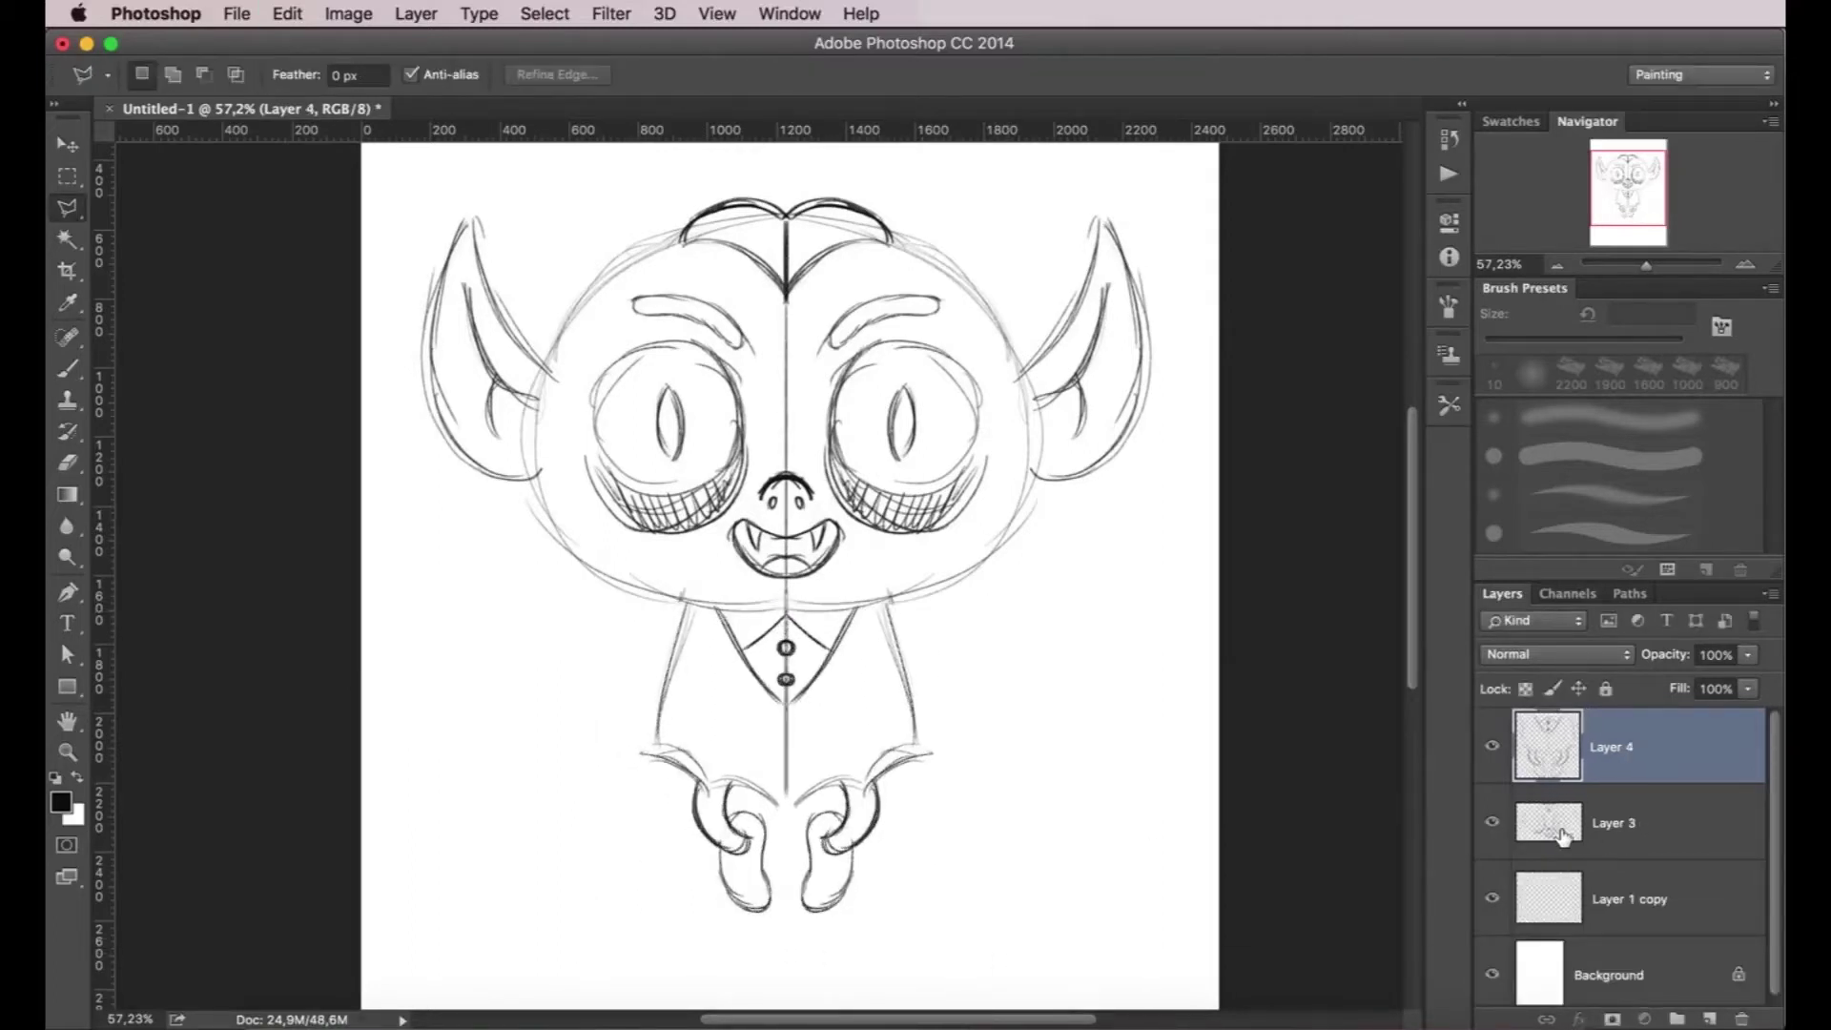
- Stretch the head guide circle taller, leaving the face layer unchanged
key("alt+bracketleft")
key("ctrl+t")
left_click_drag(786, 611, 799, 639)
key("Escape")
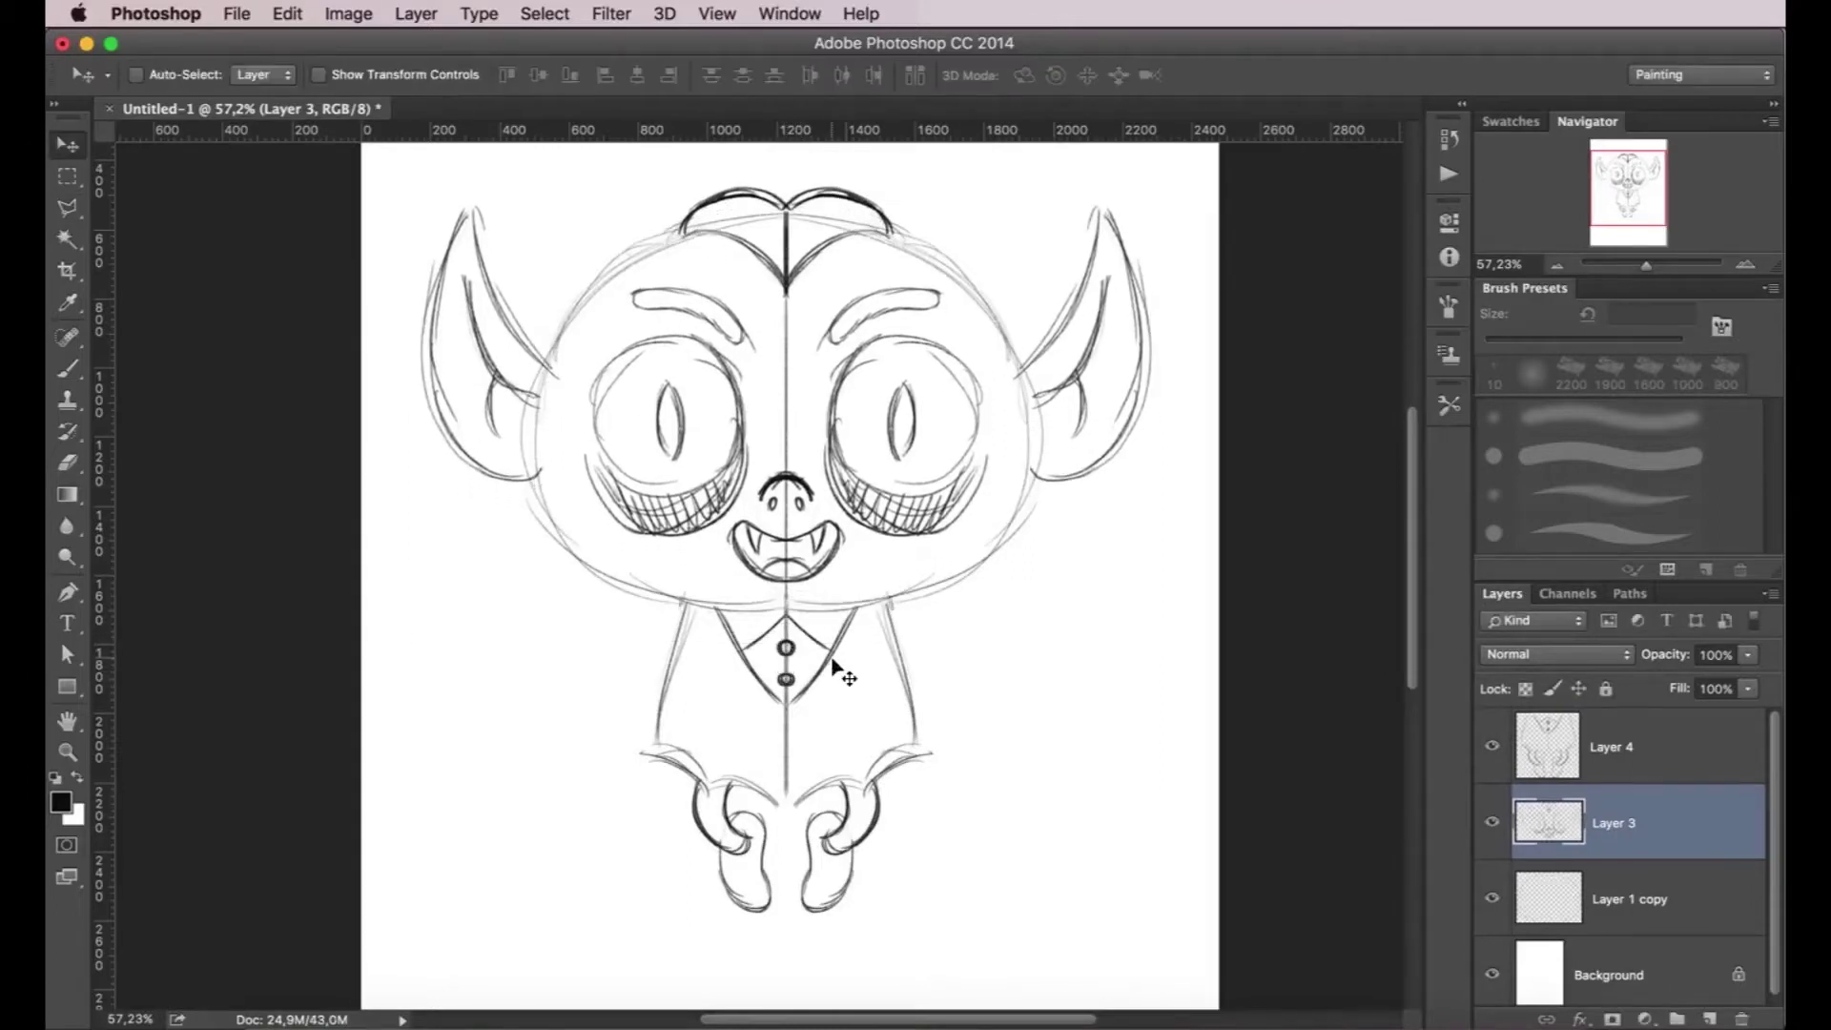
key("alt+bracketleft")
key("ctrl+t")
left_click_drag(810, 634, 810, 622)
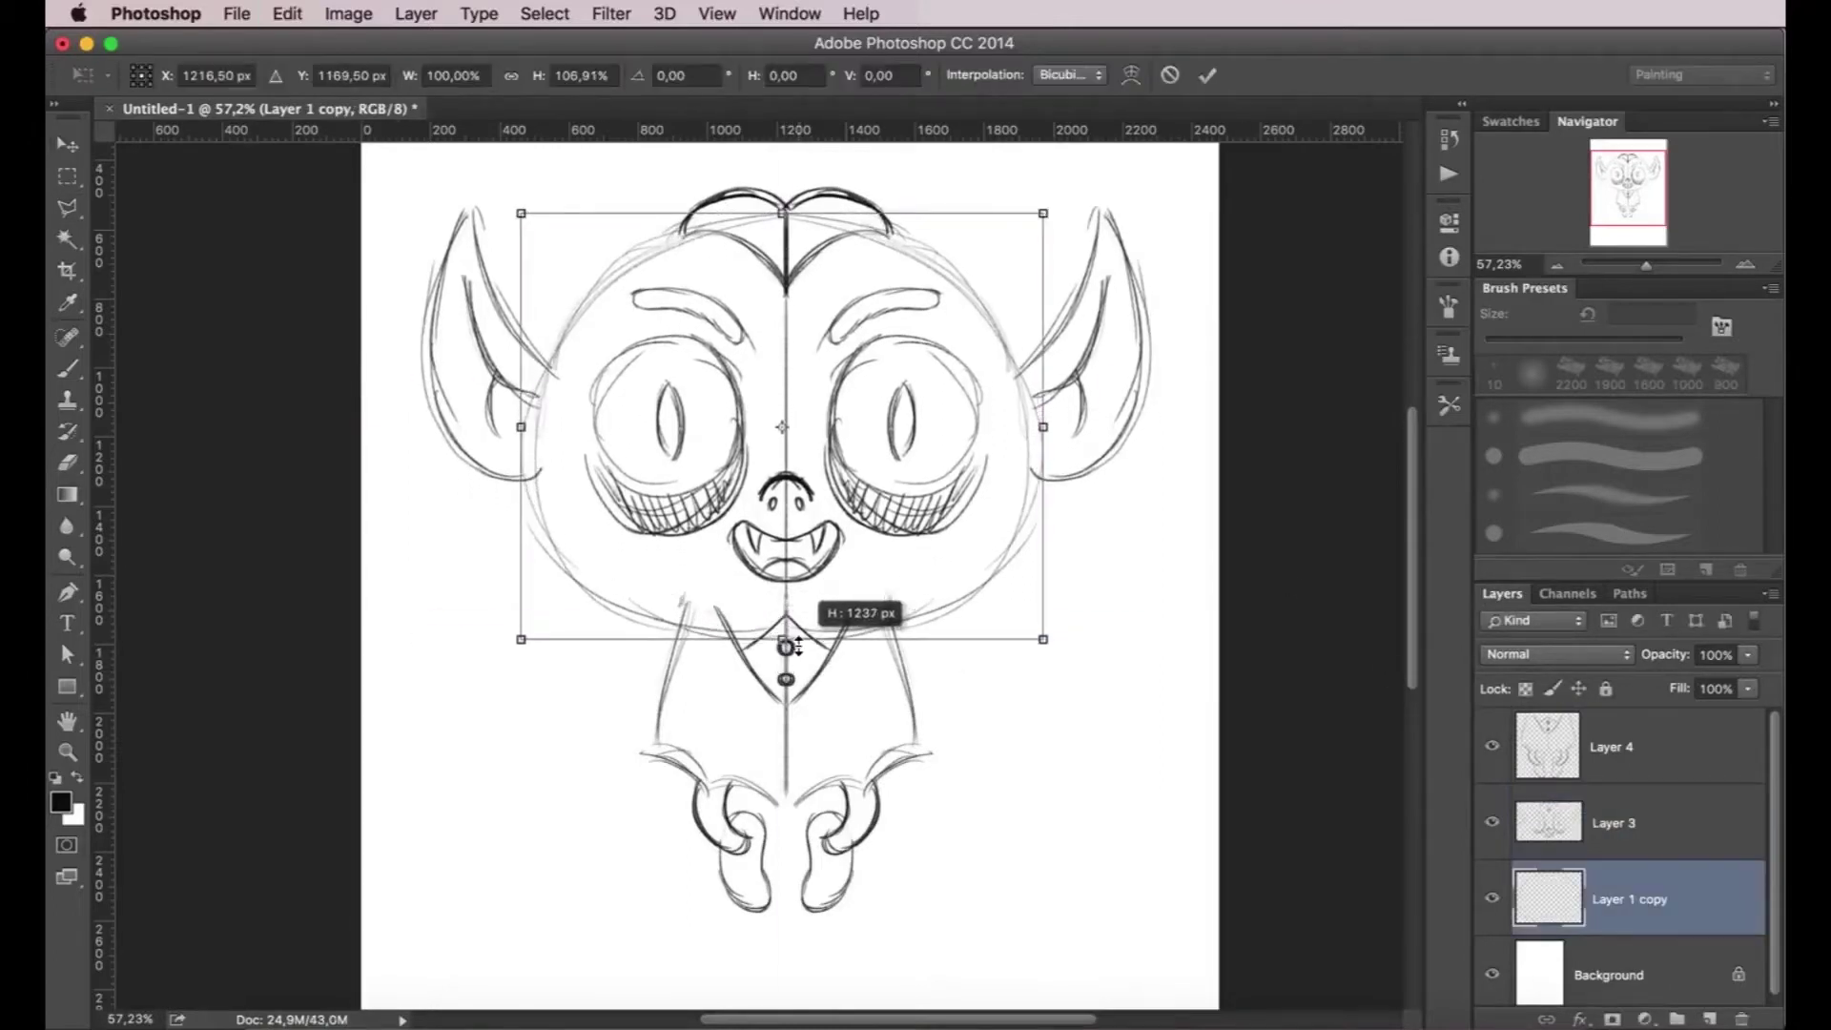
key("Return")
left_click(1580, 822)
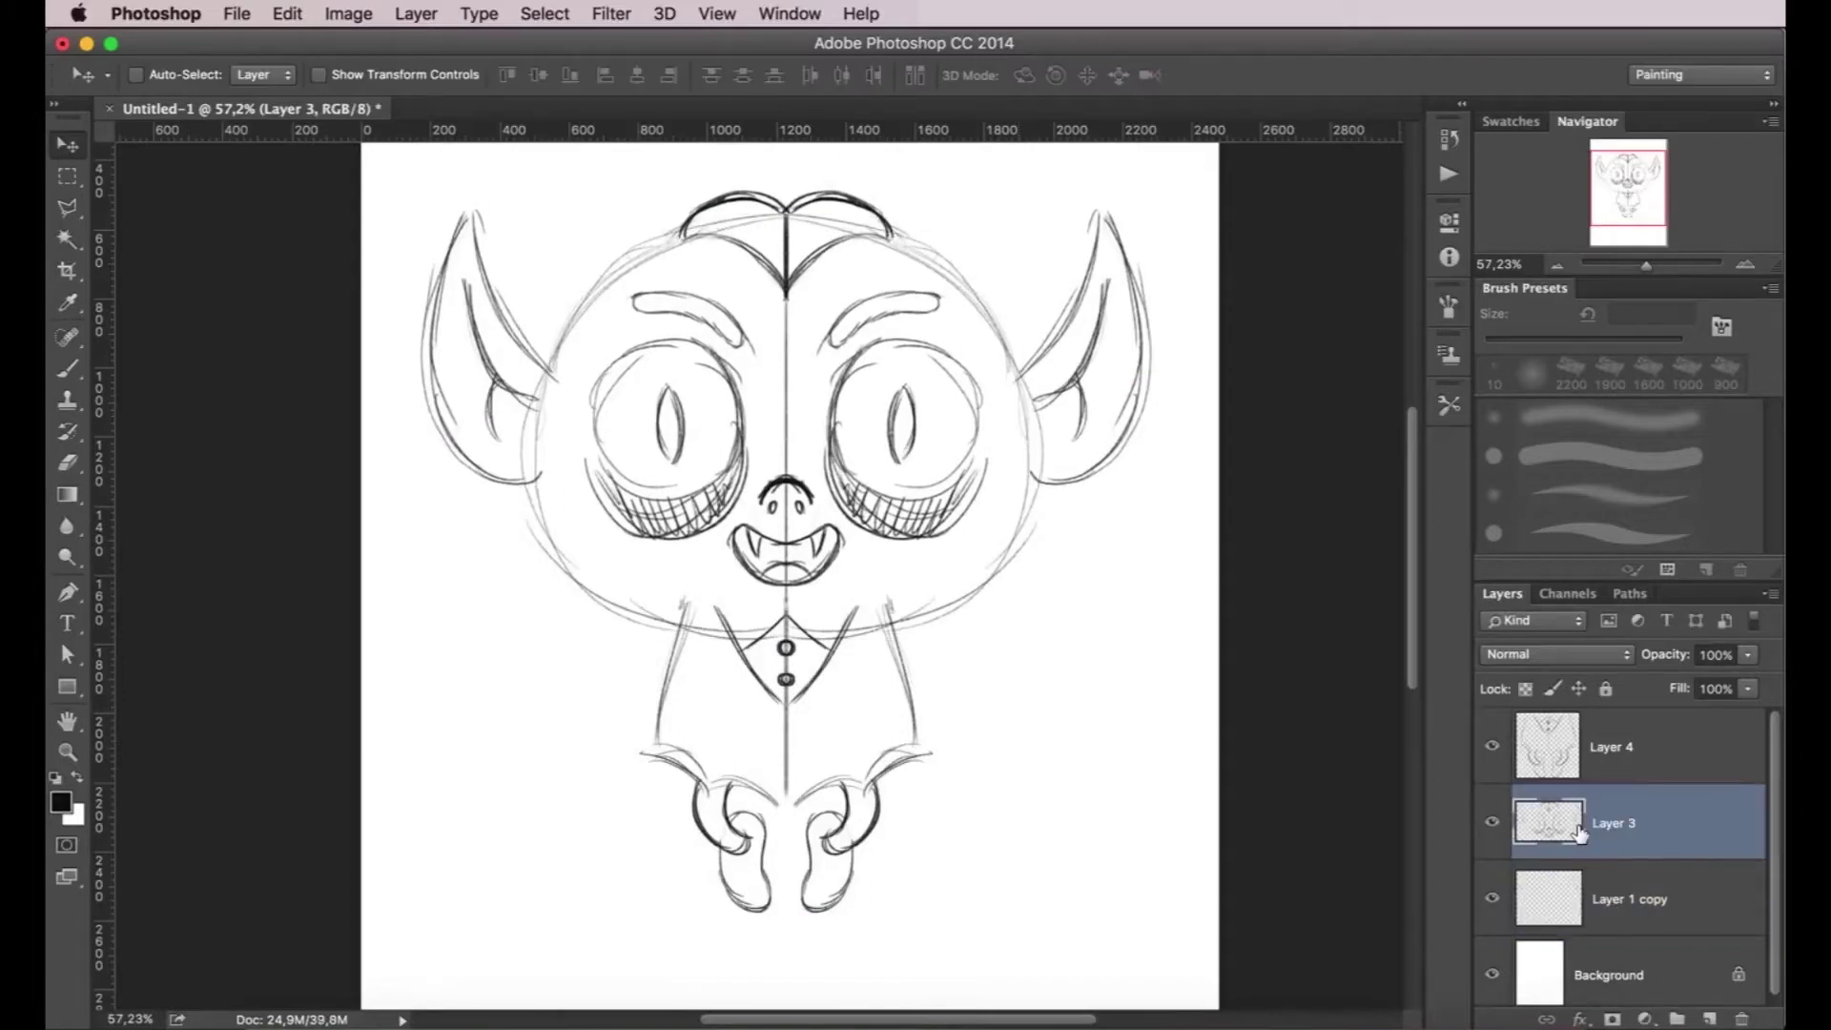
- Nudge the Layer 4 body drawing down and redraw the mouth stroke on Layer 3
left_click(1554, 763)
key("shift+Down")
key("shift+Down")
key("shift+Down")
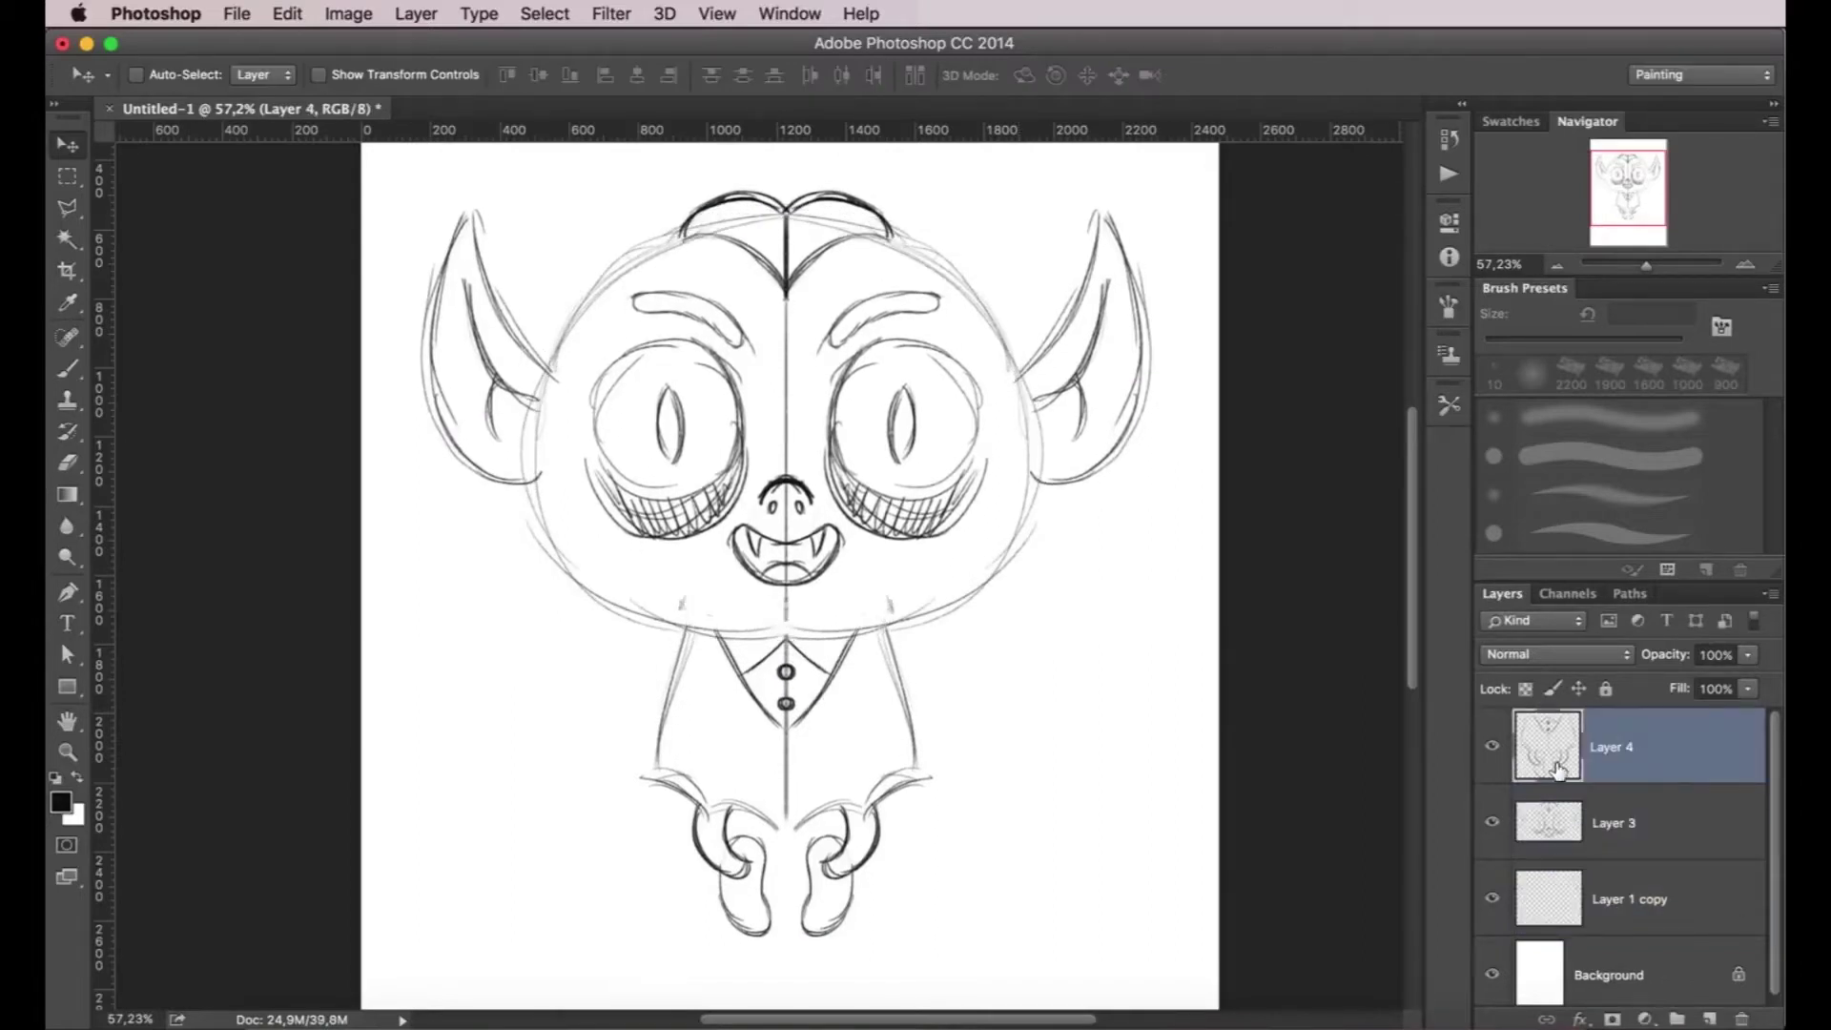
left_click(1554, 821)
key("b")
left_click_drag(637, 637, 803, 651)
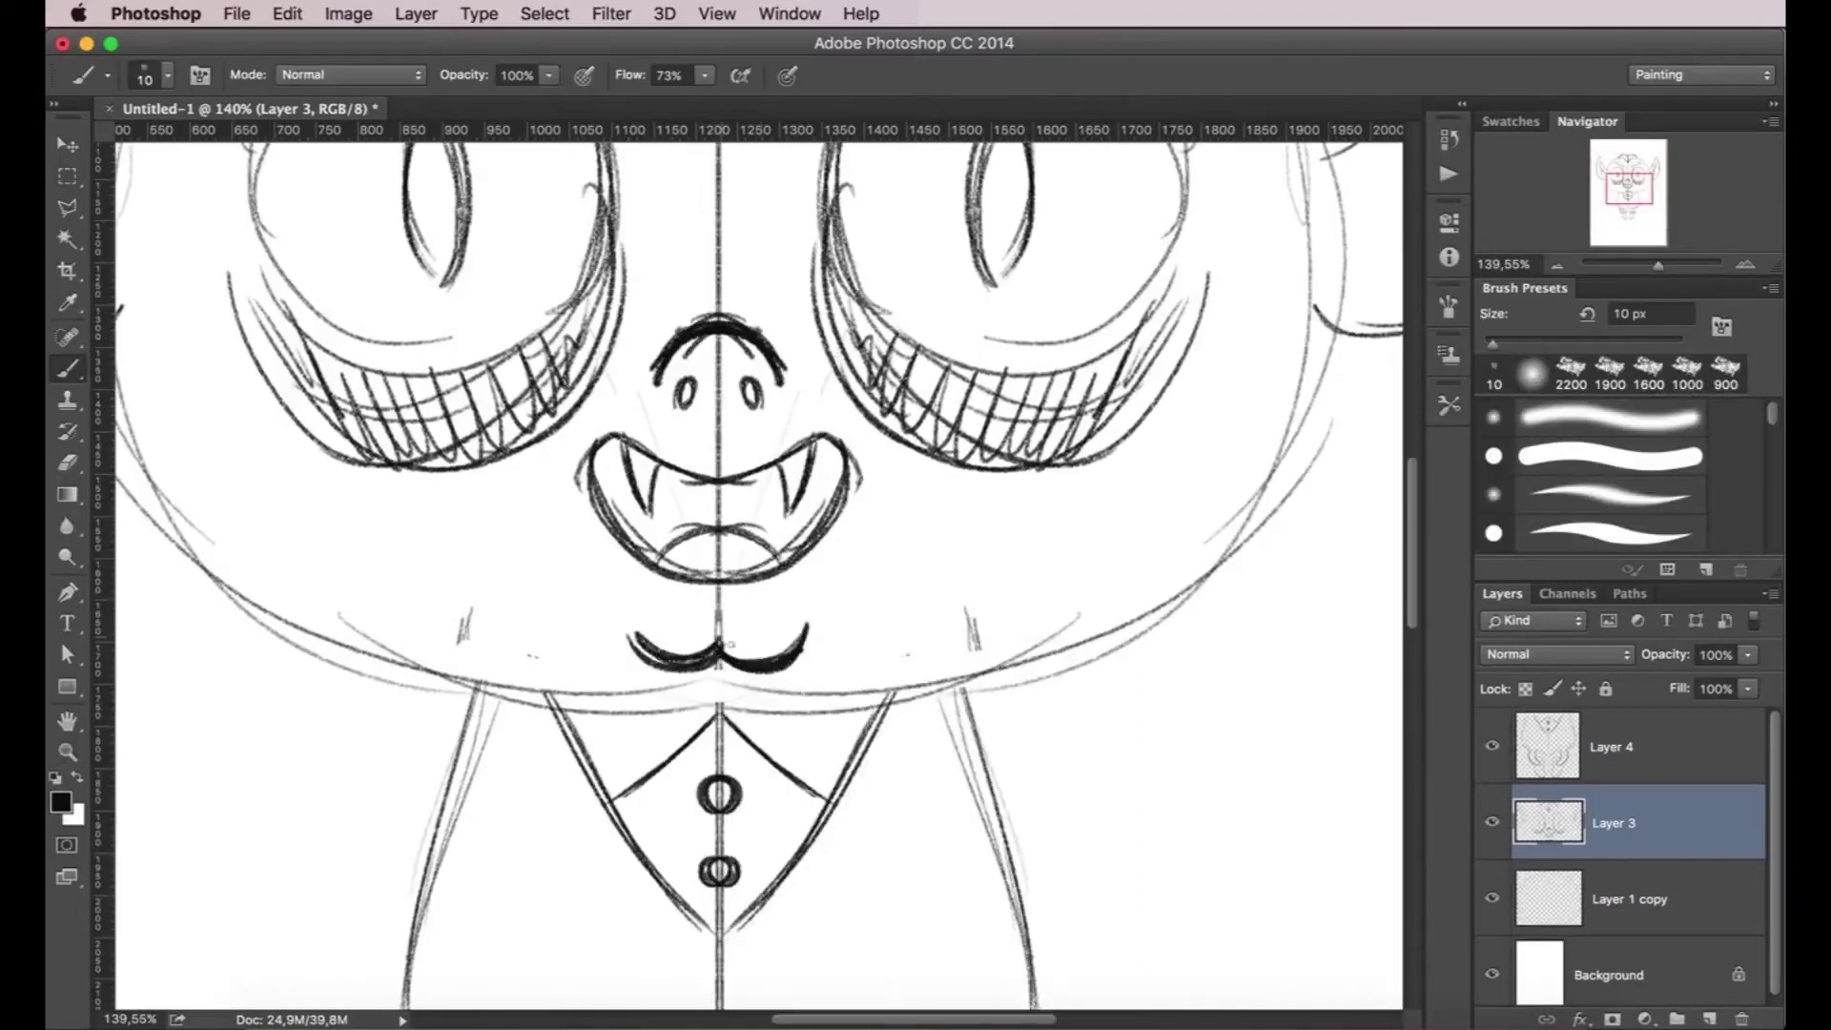
- Zoom in on the mouth and draw a curled stroke with a drool bubble beside it
key("z")
key("super+0")
left_click_drag(723, 619, 754, 639)
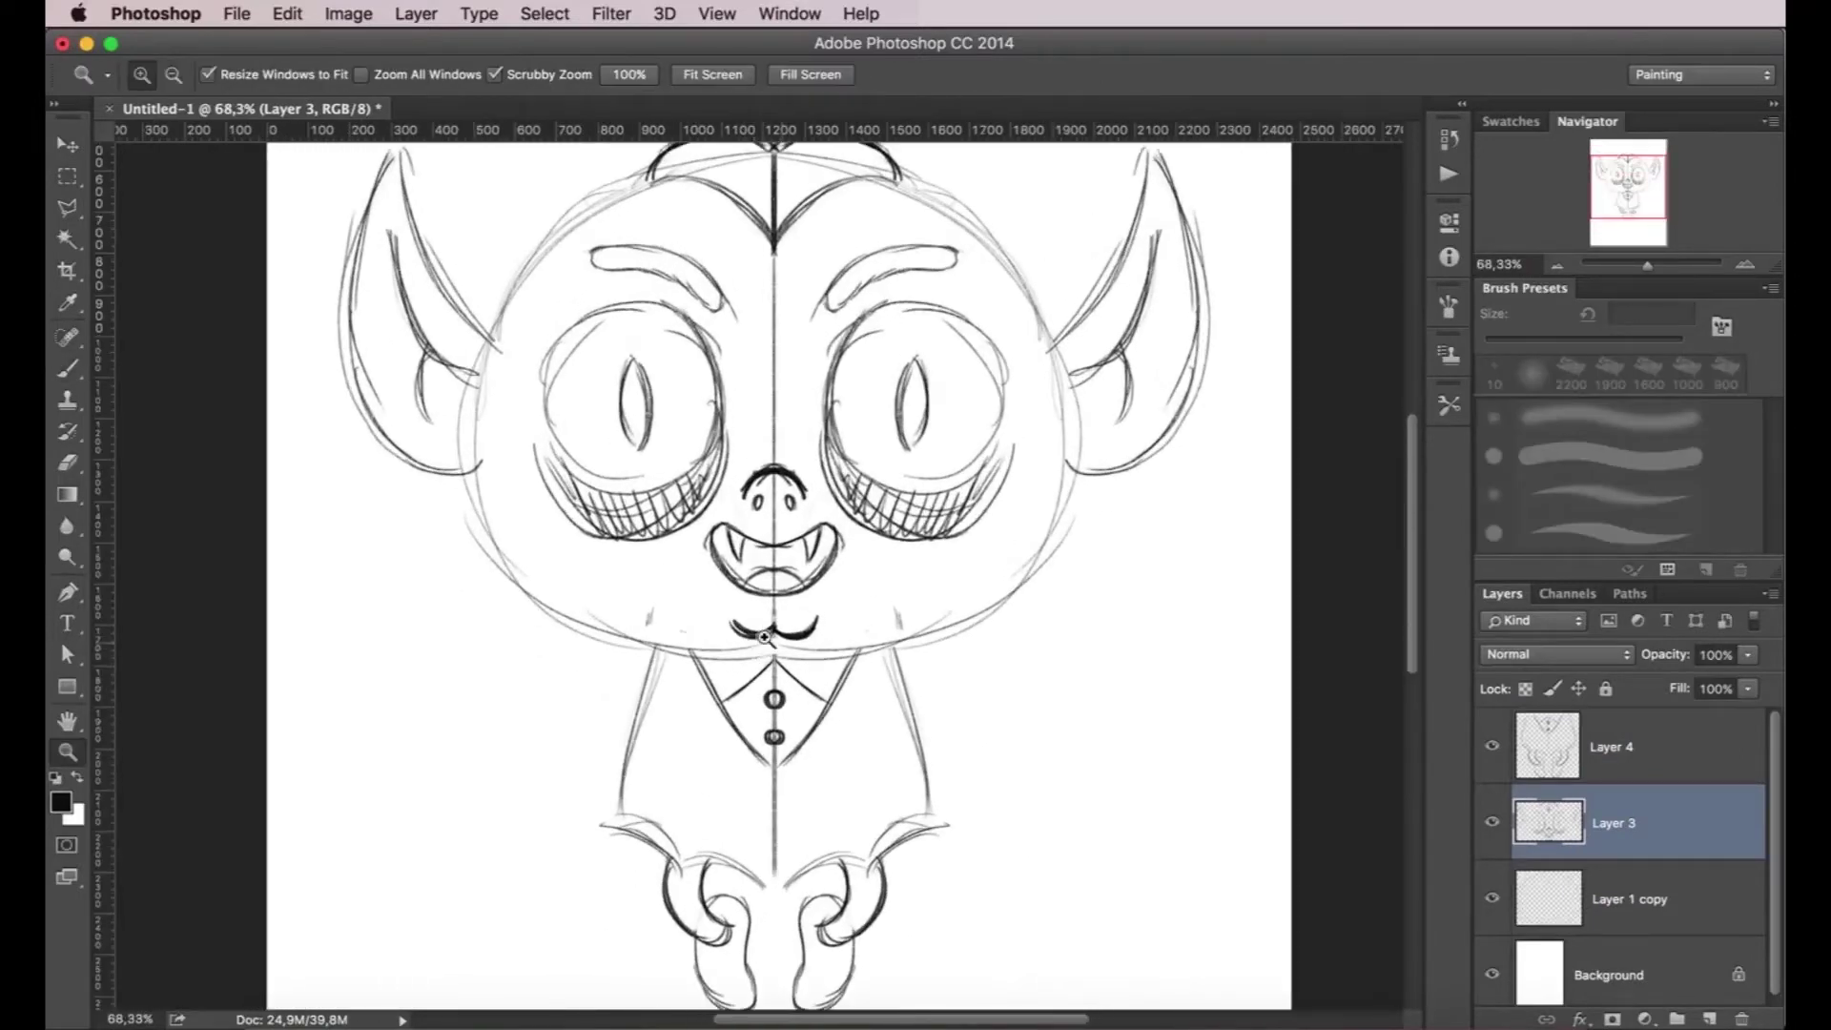
key("b")
key("z")
left_click_drag(712, 577, 763, 581)
key("b")
left_click_drag(711, 515, 888, 681)
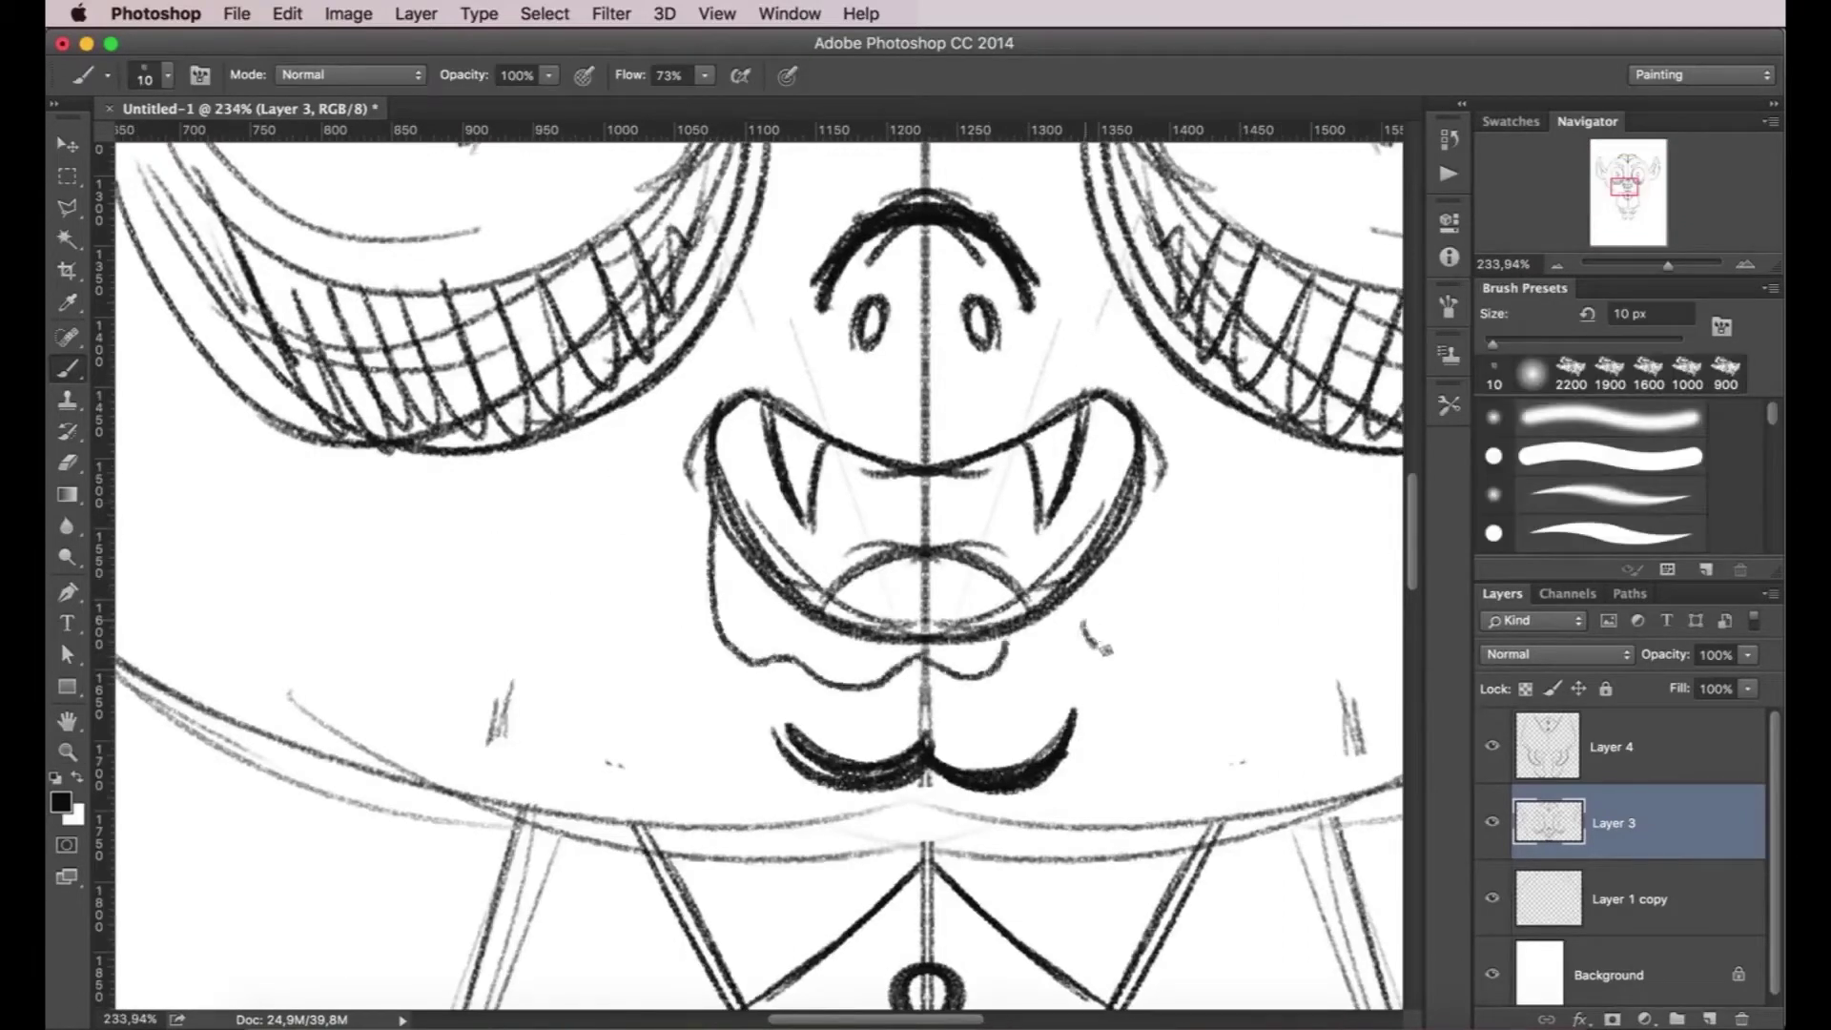
mouse_move(1144, 600)
left_mouse_down()
mouse_move(1149, 572)
mouse_move(938, 615)
mouse_move(464, 459)
left_mouse_up()
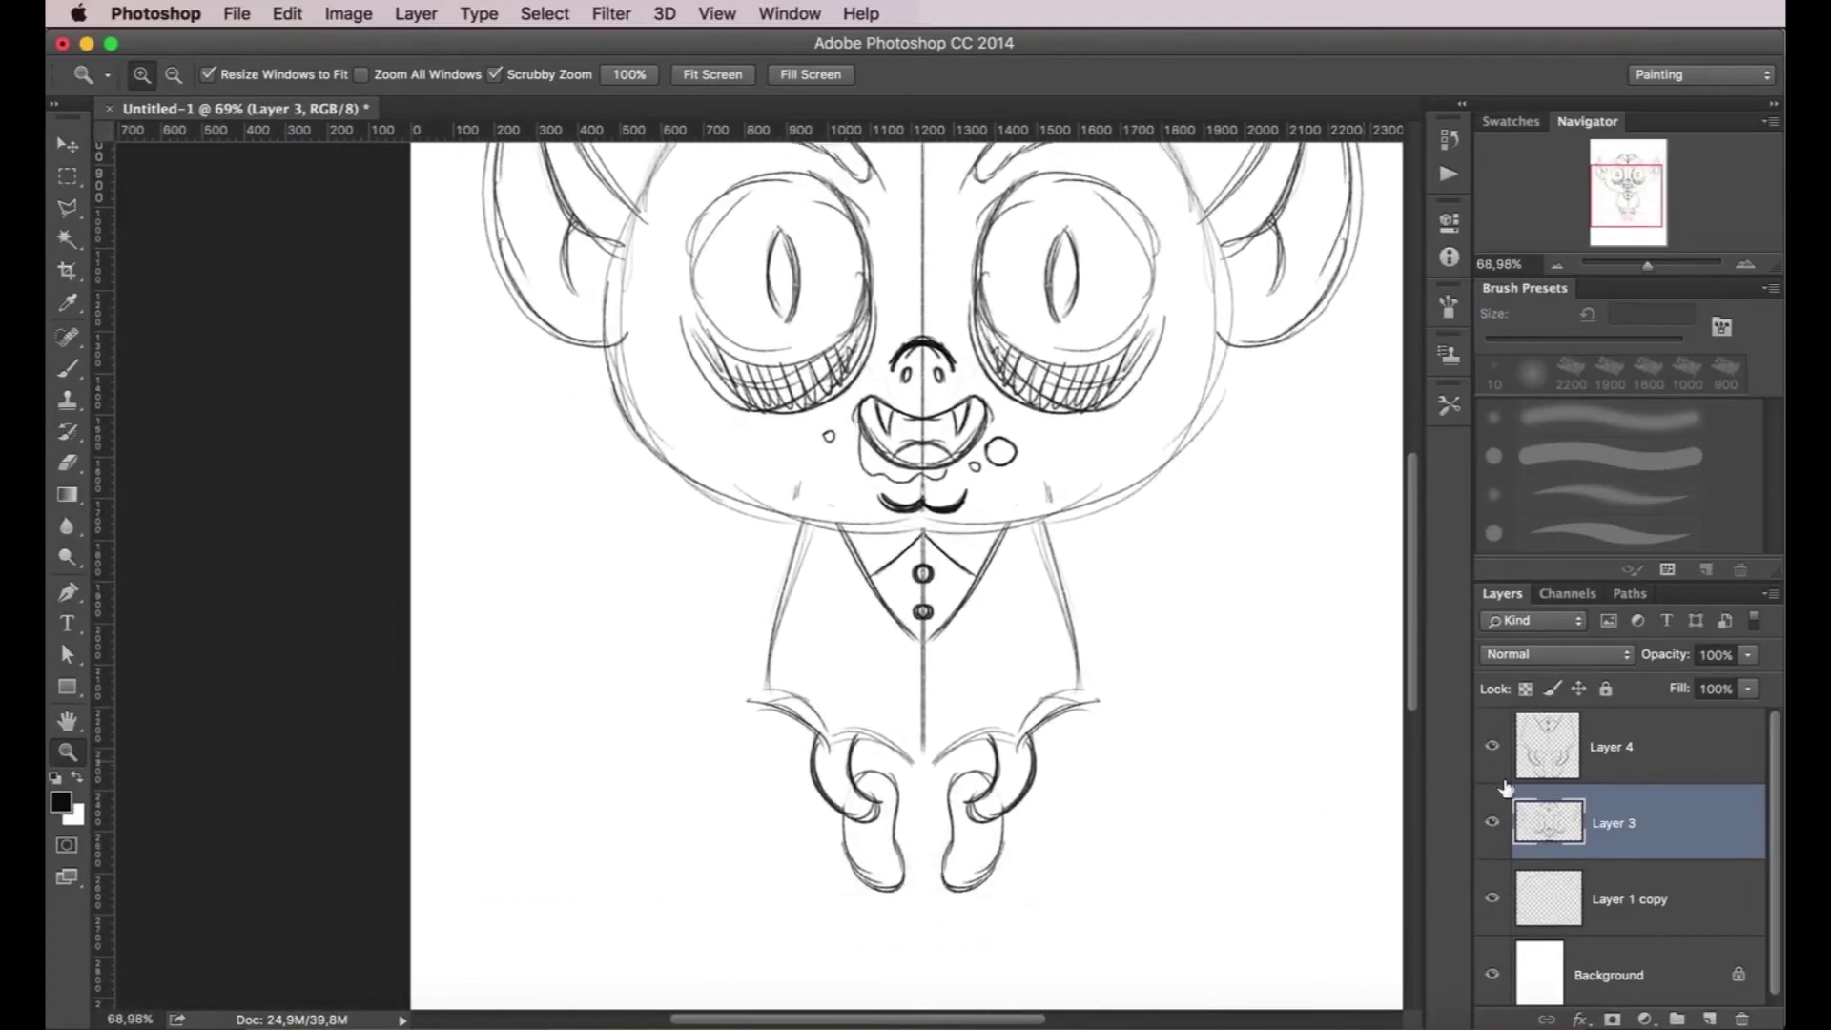
- Stretch the selected vest V and its buttons downward, then deselect
key("alt+]")
key("l")
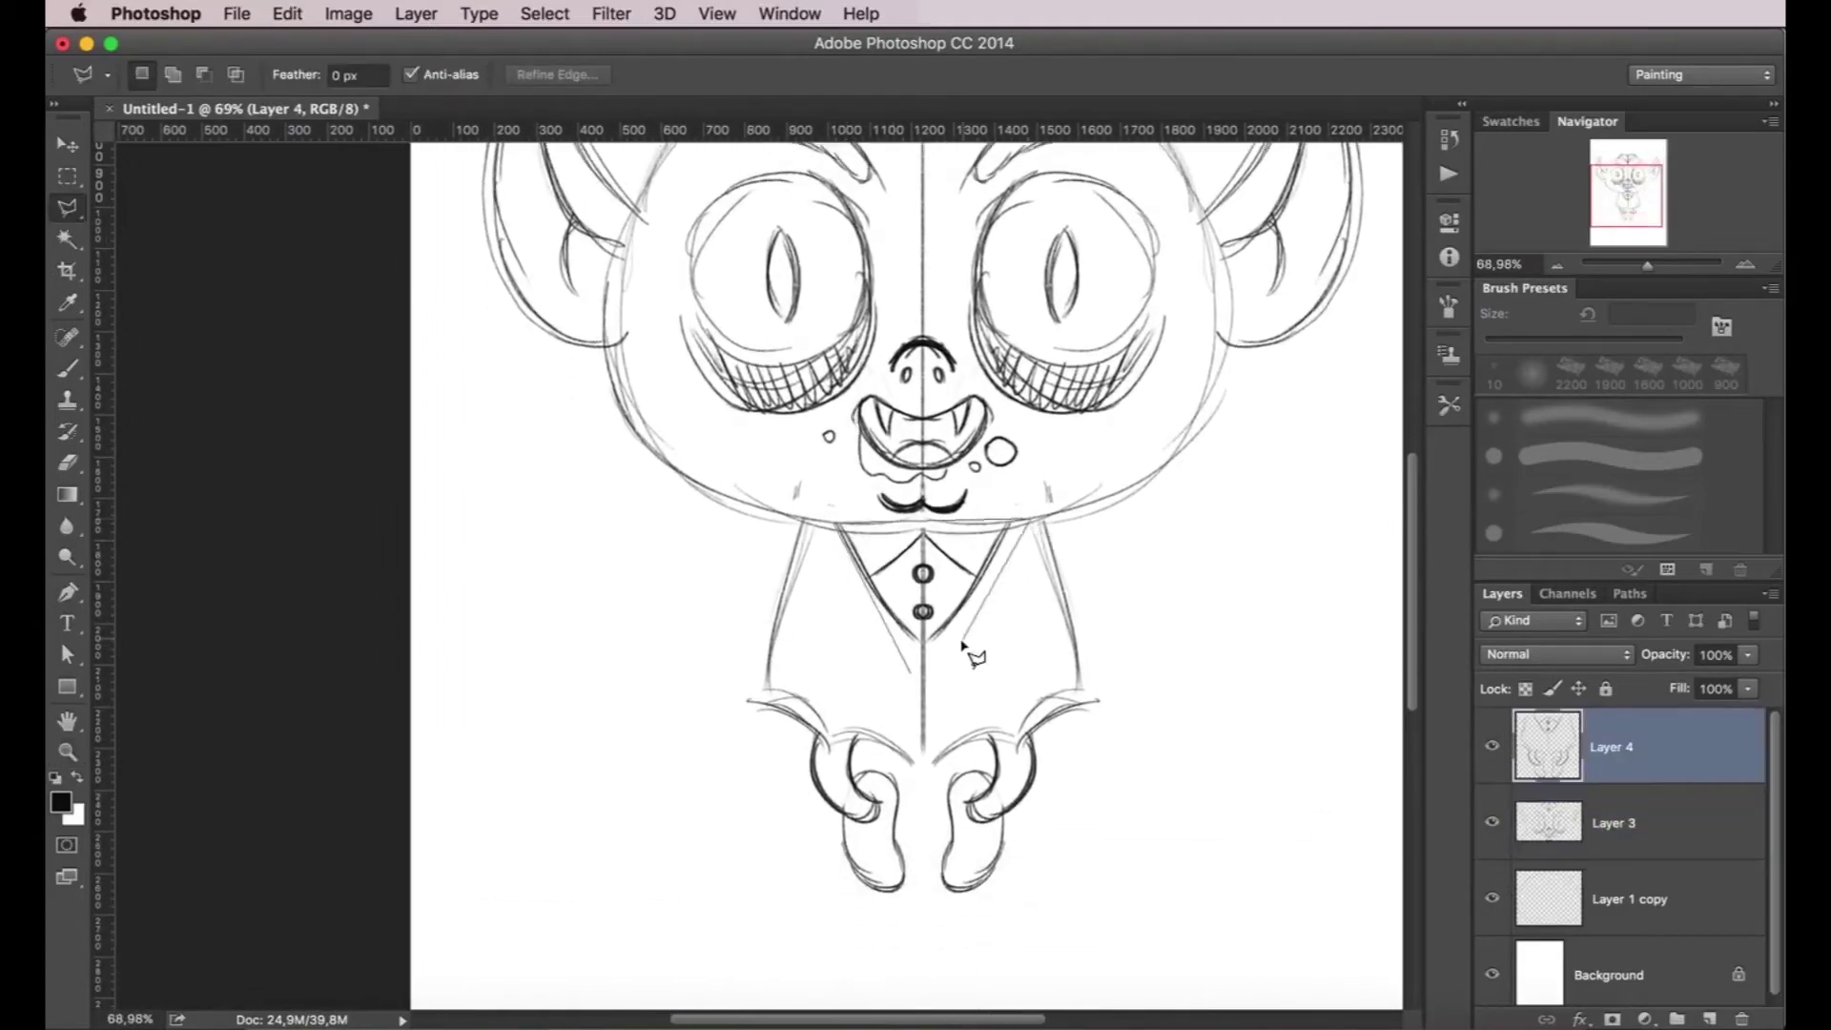
key("ctrl+t")
left_click_drag(933, 704, 933, 736)
left_click(1316, 75)
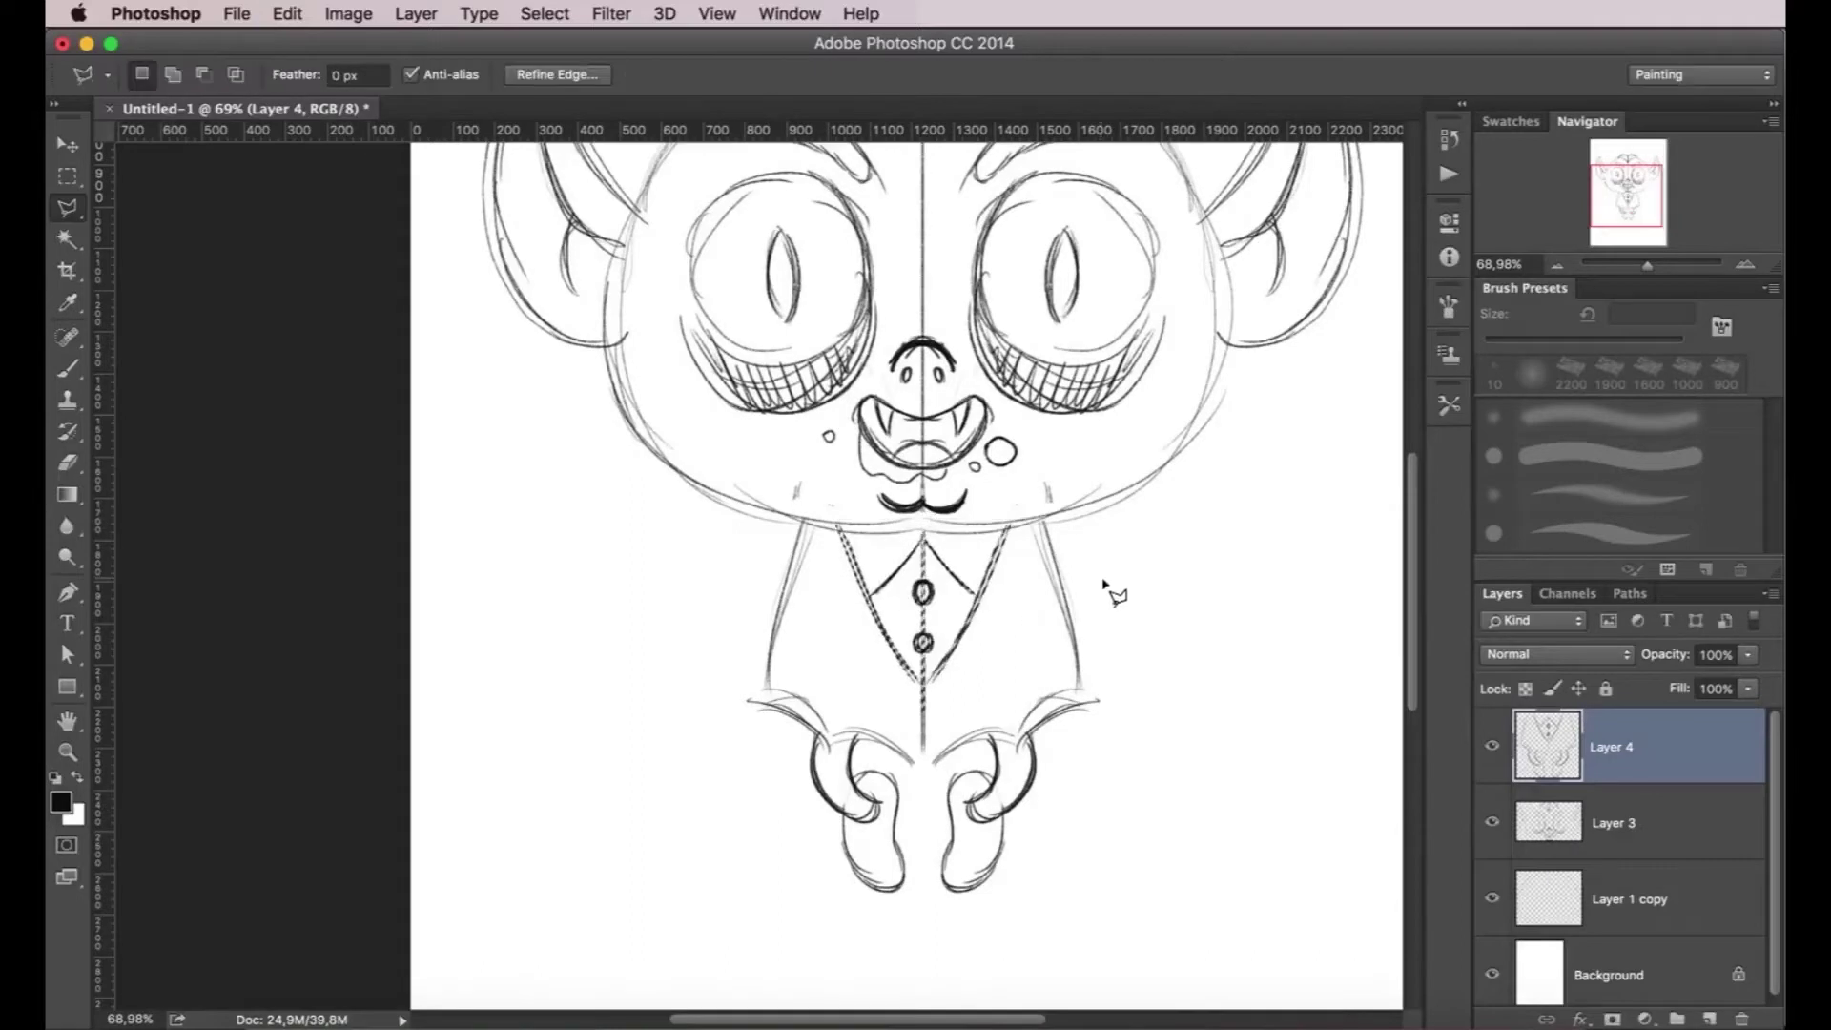
key("ctrl+d")
- Add a new empty layer for sketching
scroll(906, 572, "up", 2)
key("b")
key("ctrl+shift+alt+n")
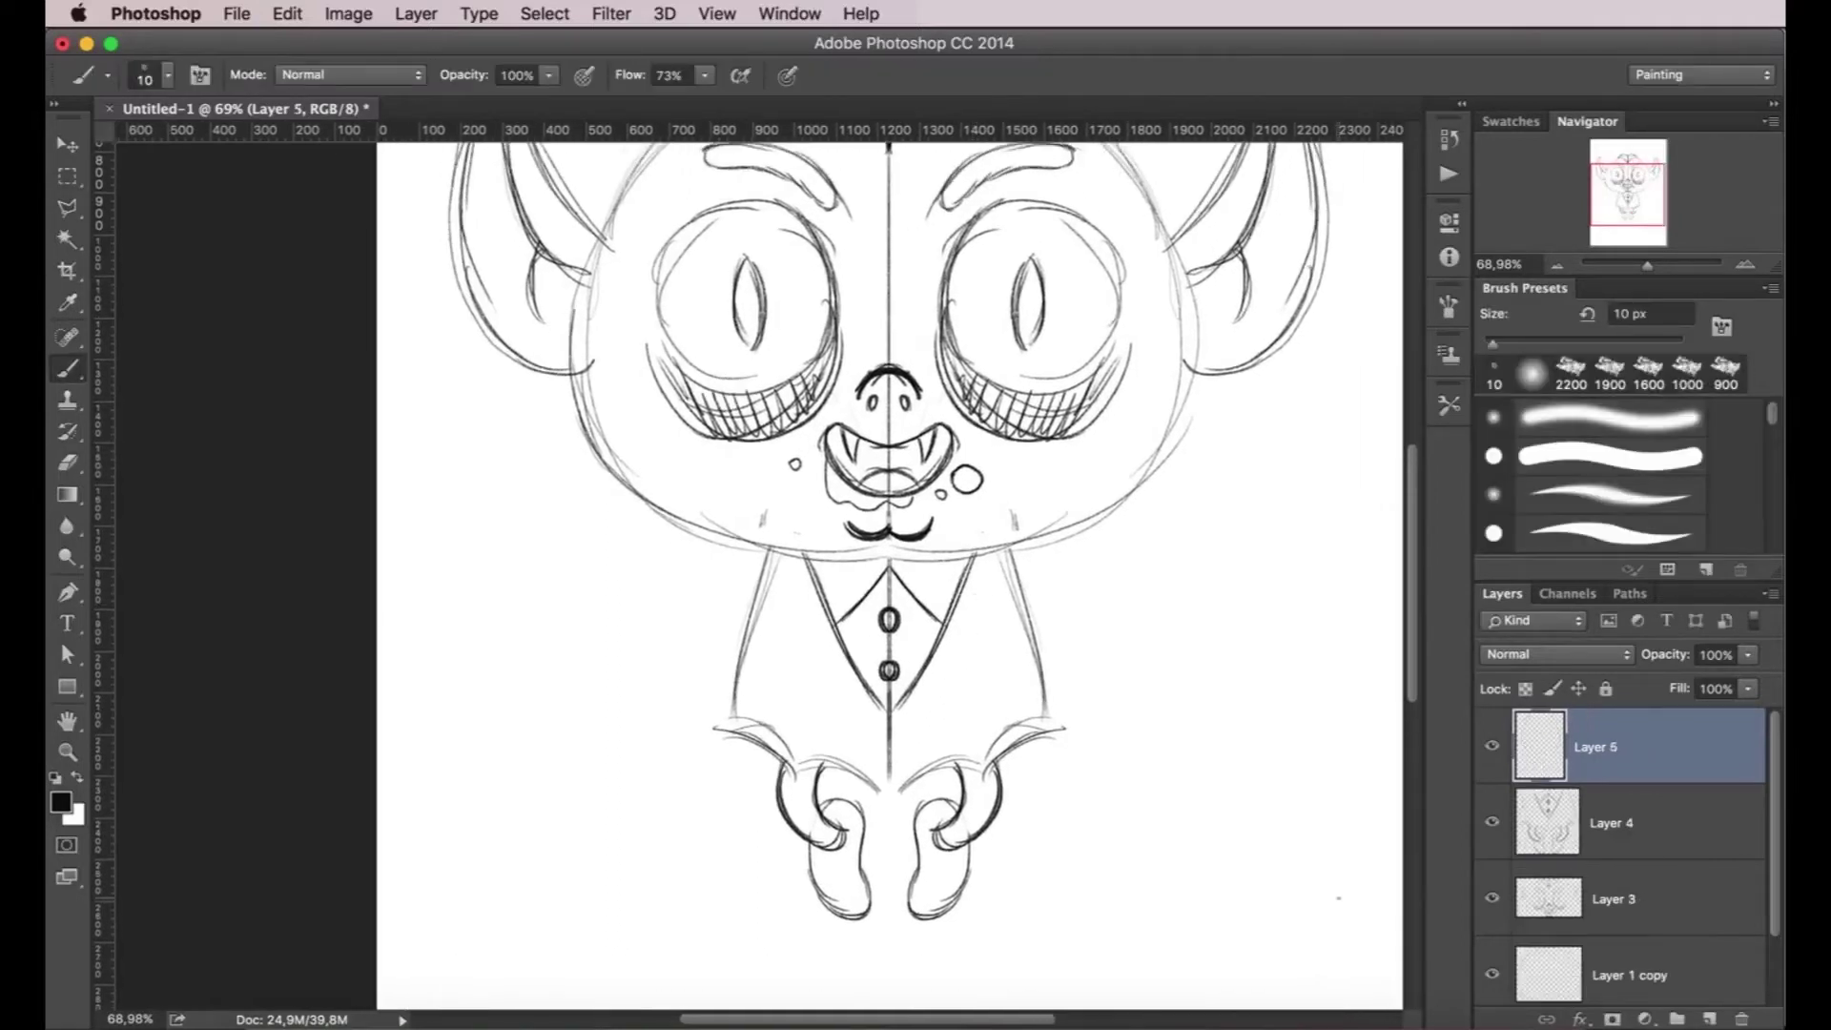
- Sketch an arm with a clawed hand reaching out left of the body
mouse_move(753, 596)
left_mouse_down()
mouse_move(555, 537)
mouse_move(753, 593)
left_mouse_up()
left_click_drag(629, 593, 748, 622)
left_click_drag(585, 496, 634, 572)
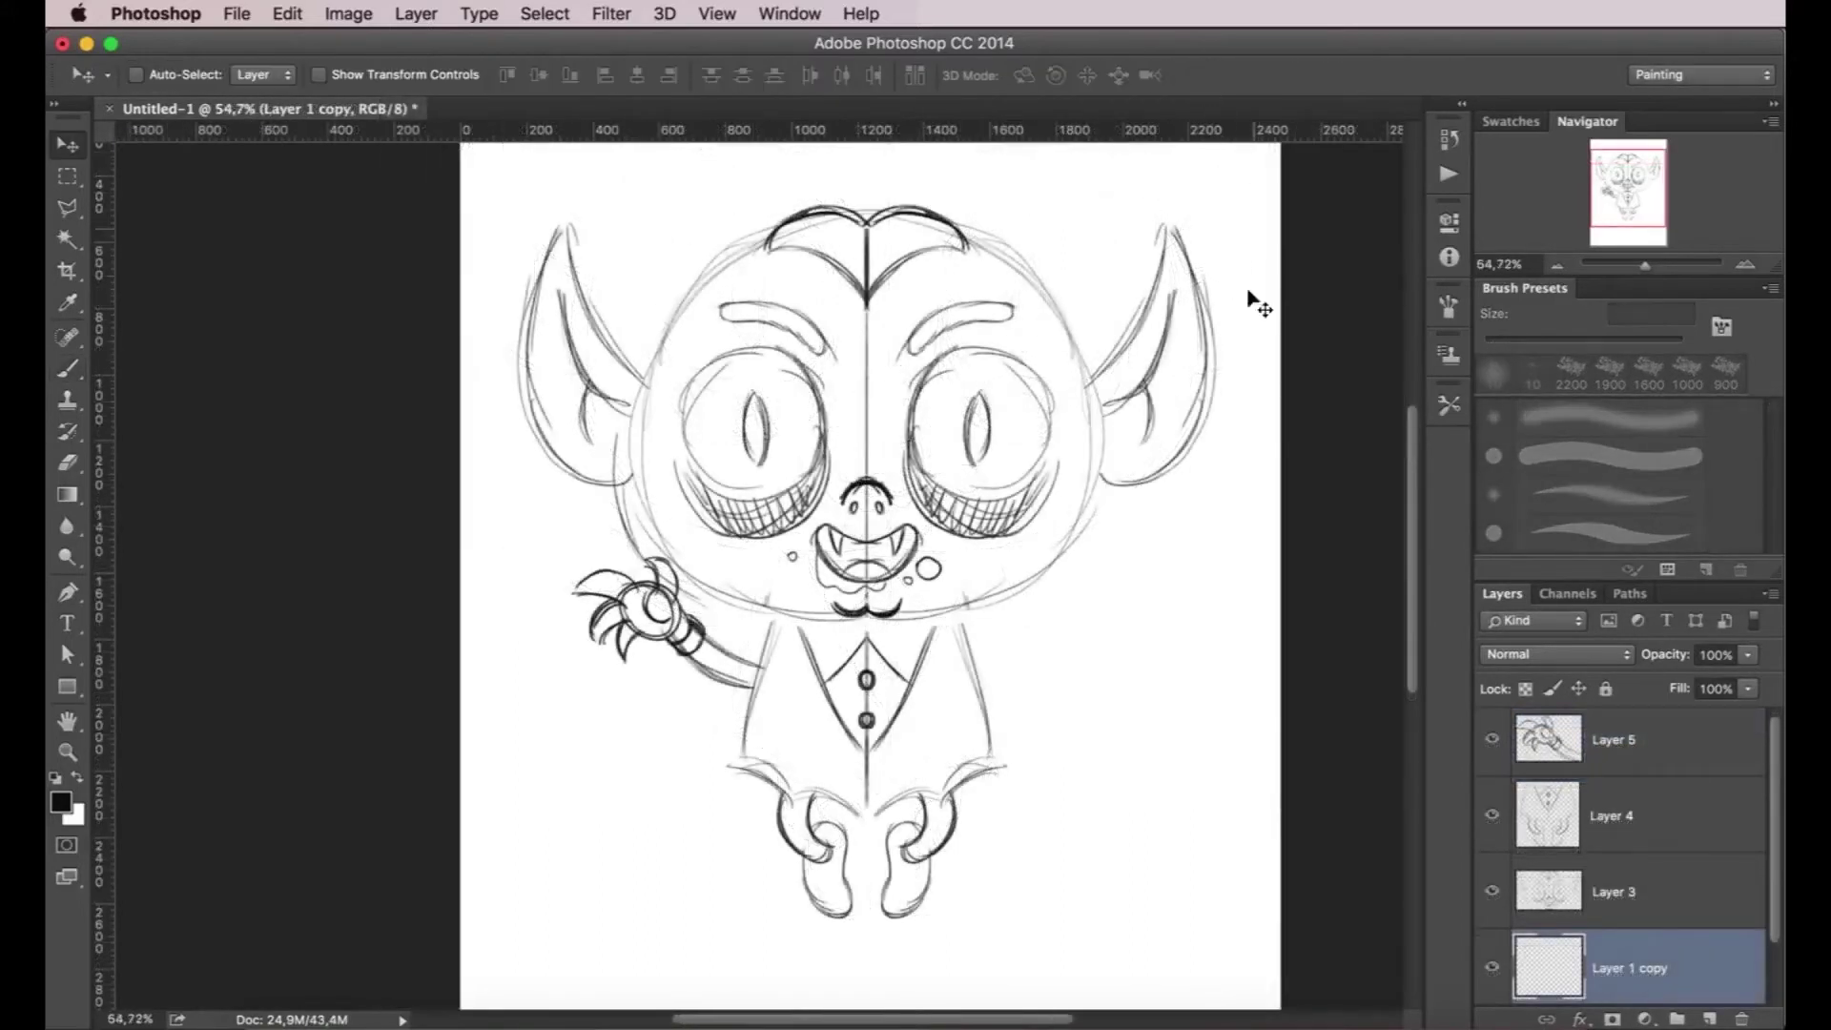
key("Return")
- Rotate the Layer 5 claw, then duplicate it and mirror the copy to the right side
left_click(1611, 740)
scroll(858, 572, "up", 2)
key("ctrl+t")
left_click_drag(801, 533, 762, 586)
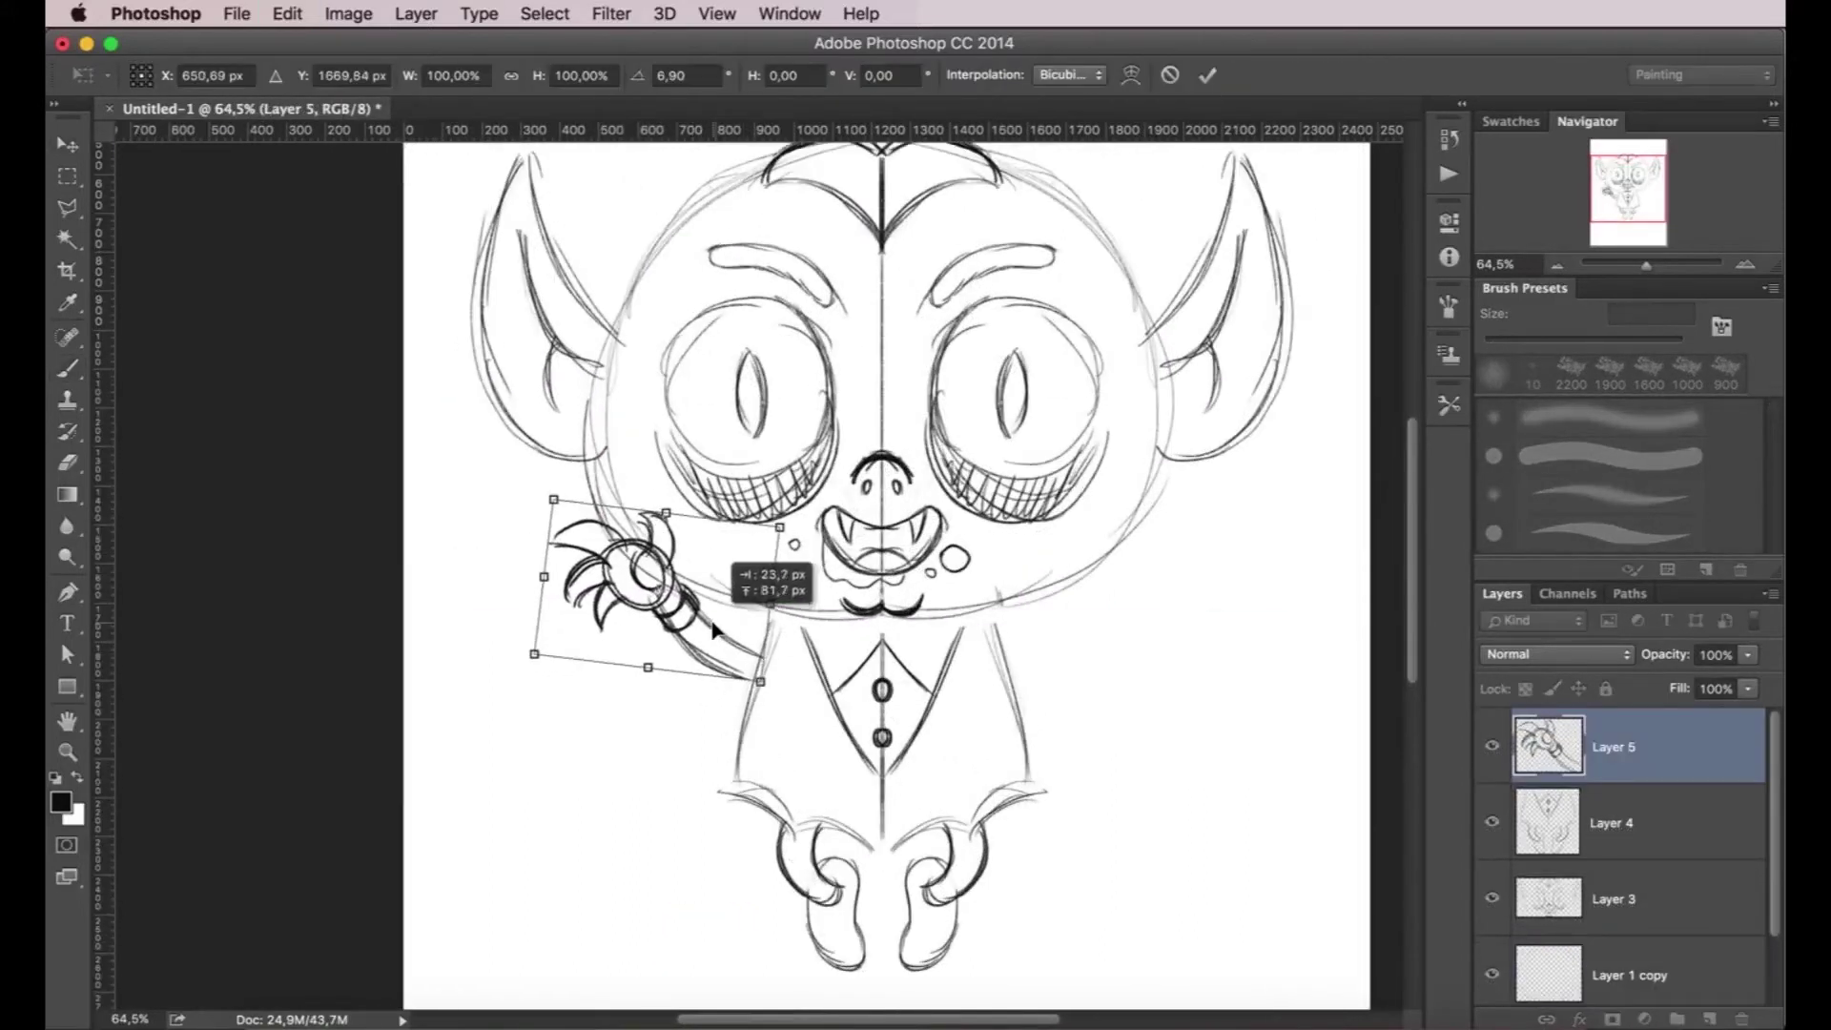
key("Return")
key("ctrl+j")
key("ctrl+t")
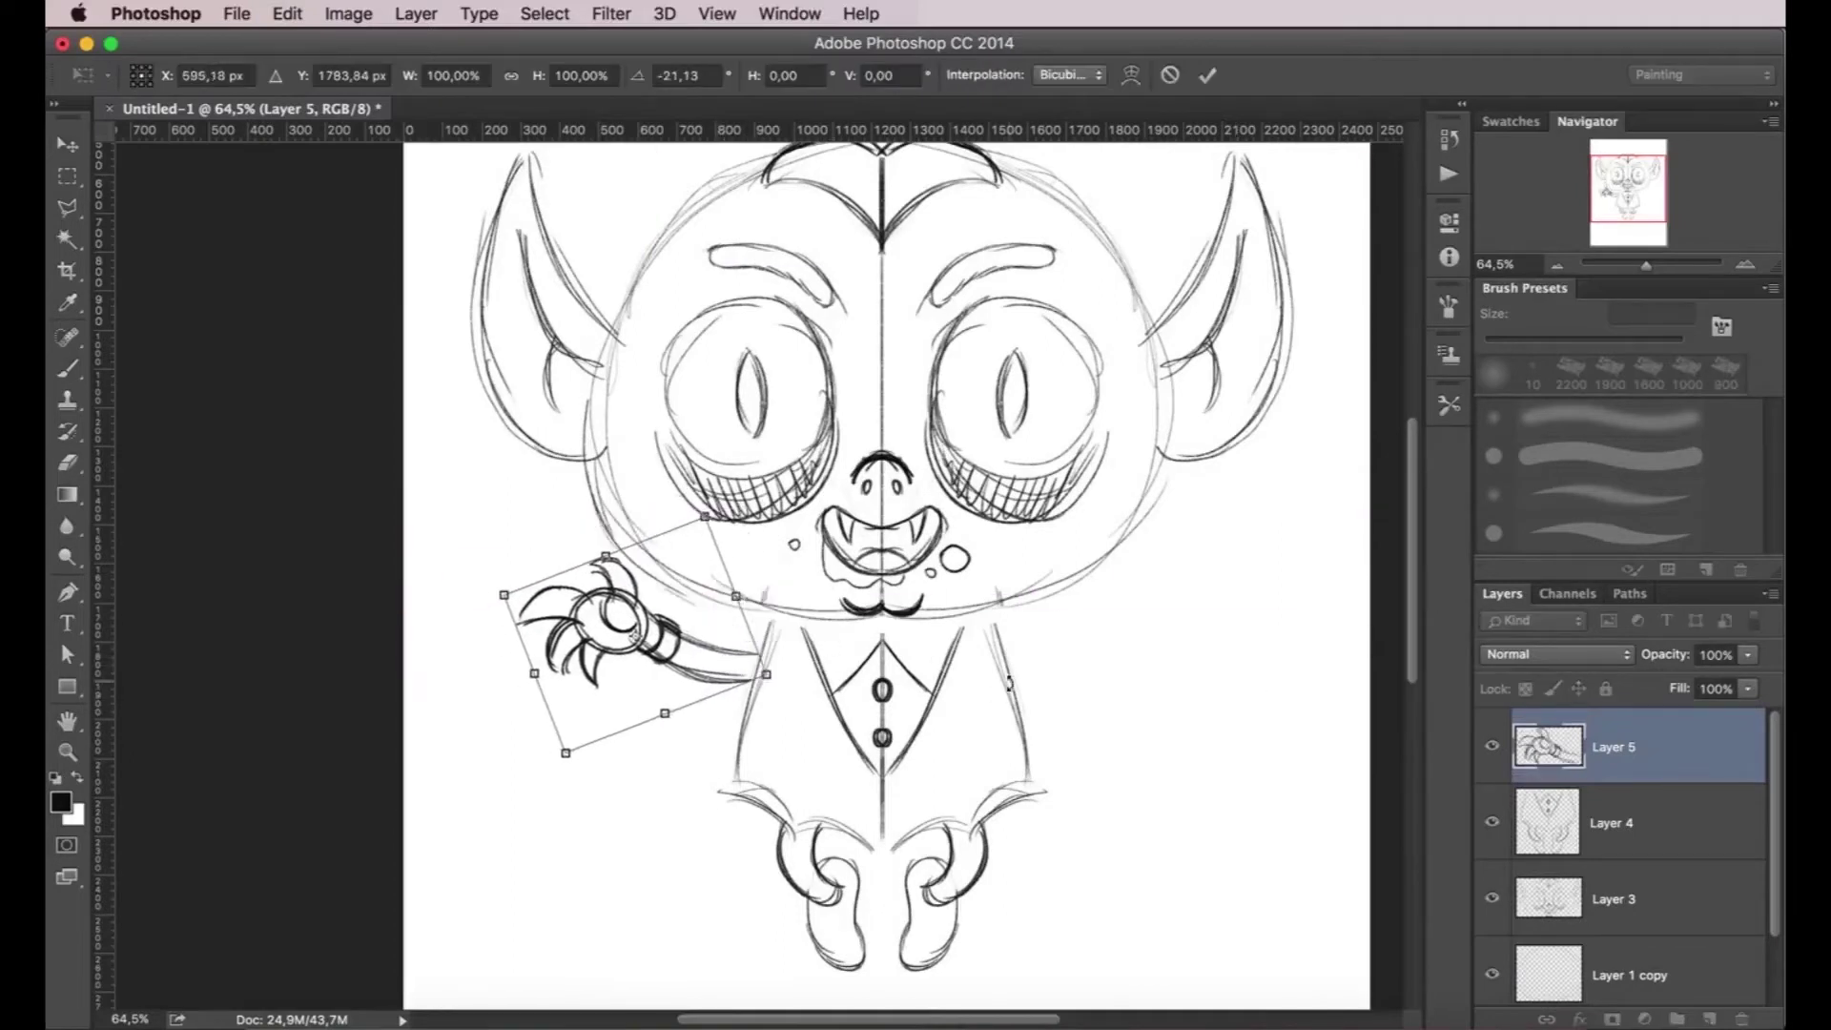
key("Return")
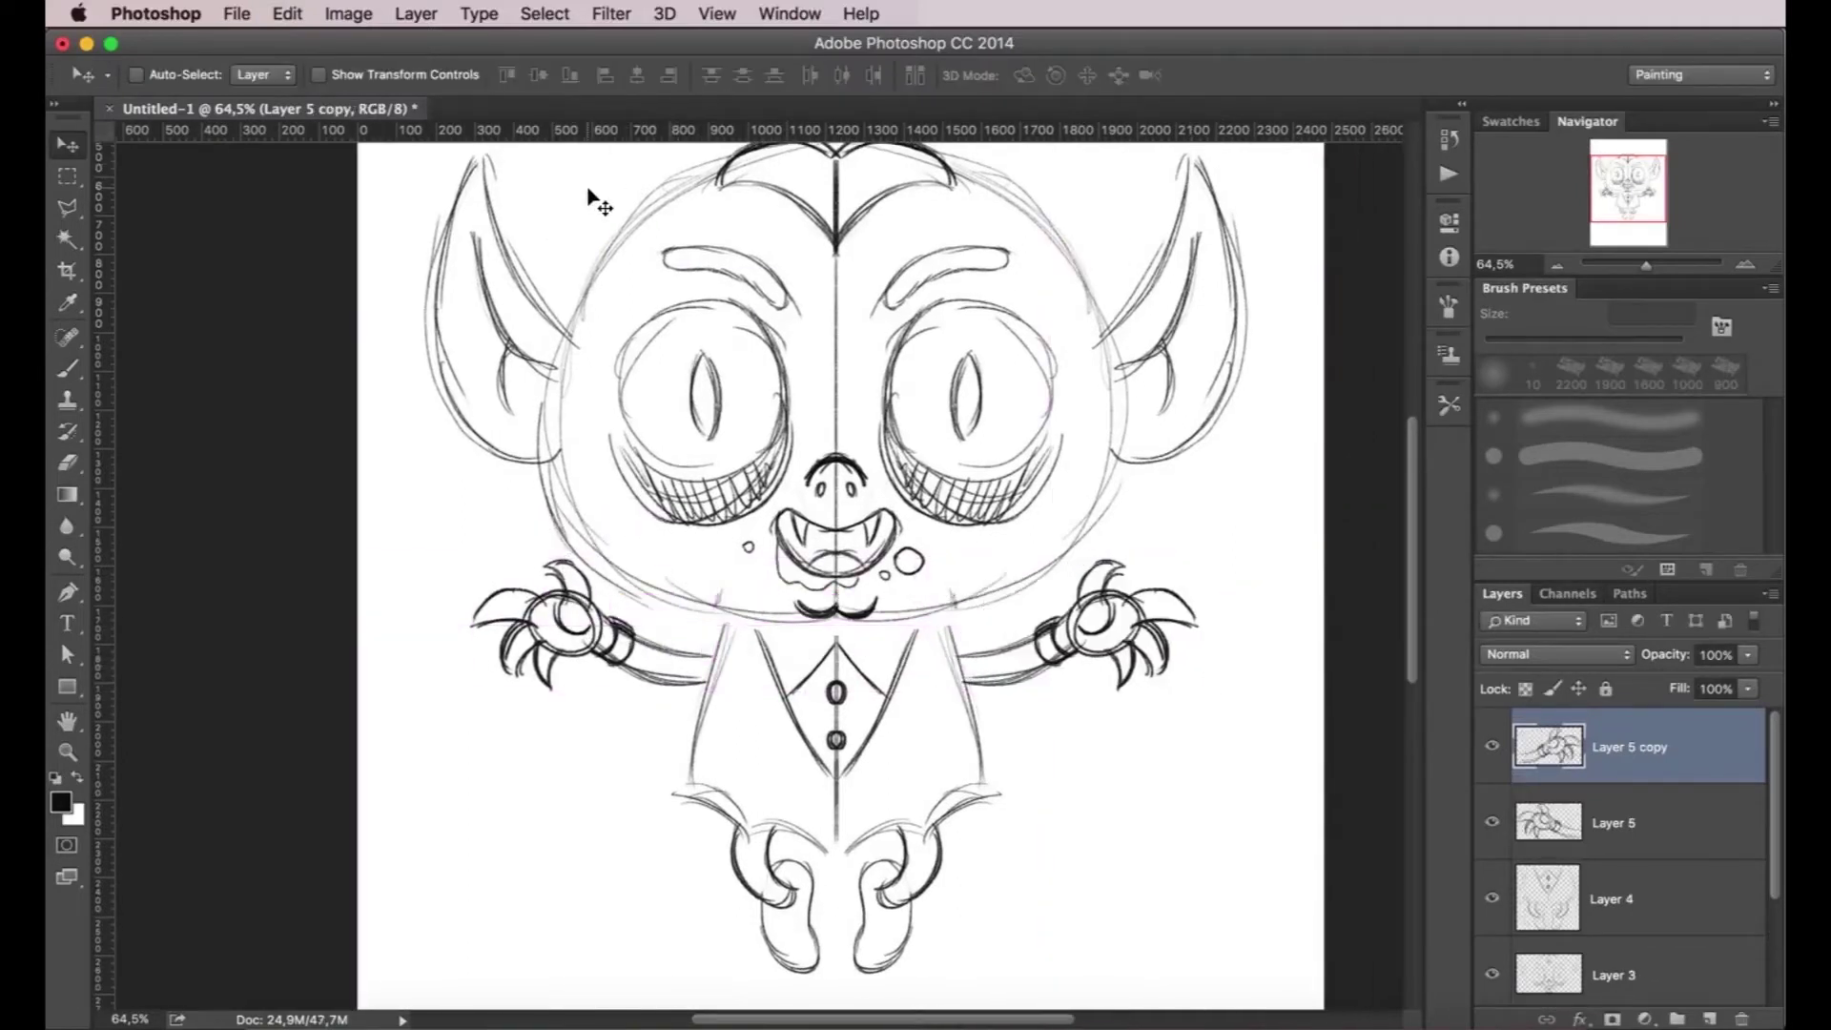
- Merge the claws into a faint low-opacity guide and redraw a curved left arm on a new layer
key("ctrl+e")
left_click_drag(1678, 671, 1642, 671)
left_click(1709, 1018)
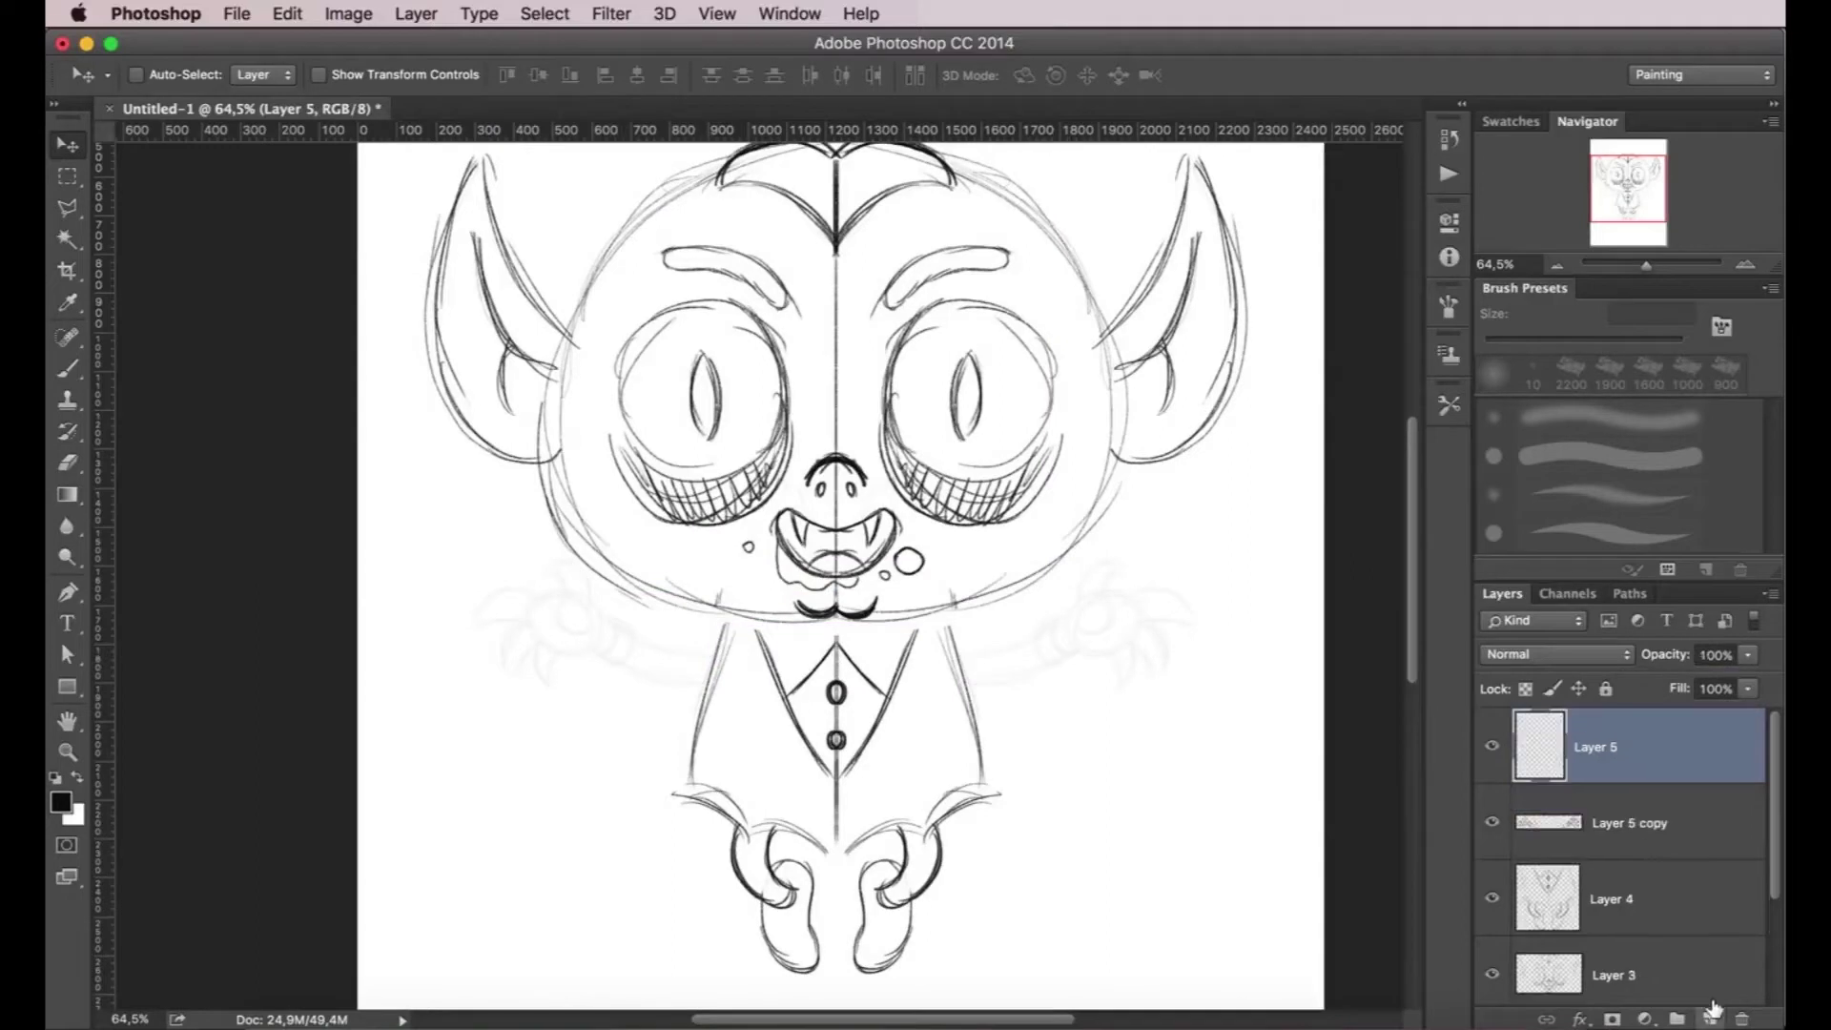
key("b")
mouse_move(717, 656)
left_mouse_down()
mouse_move(509, 692)
mouse_move(520, 729)
left_mouse_up()
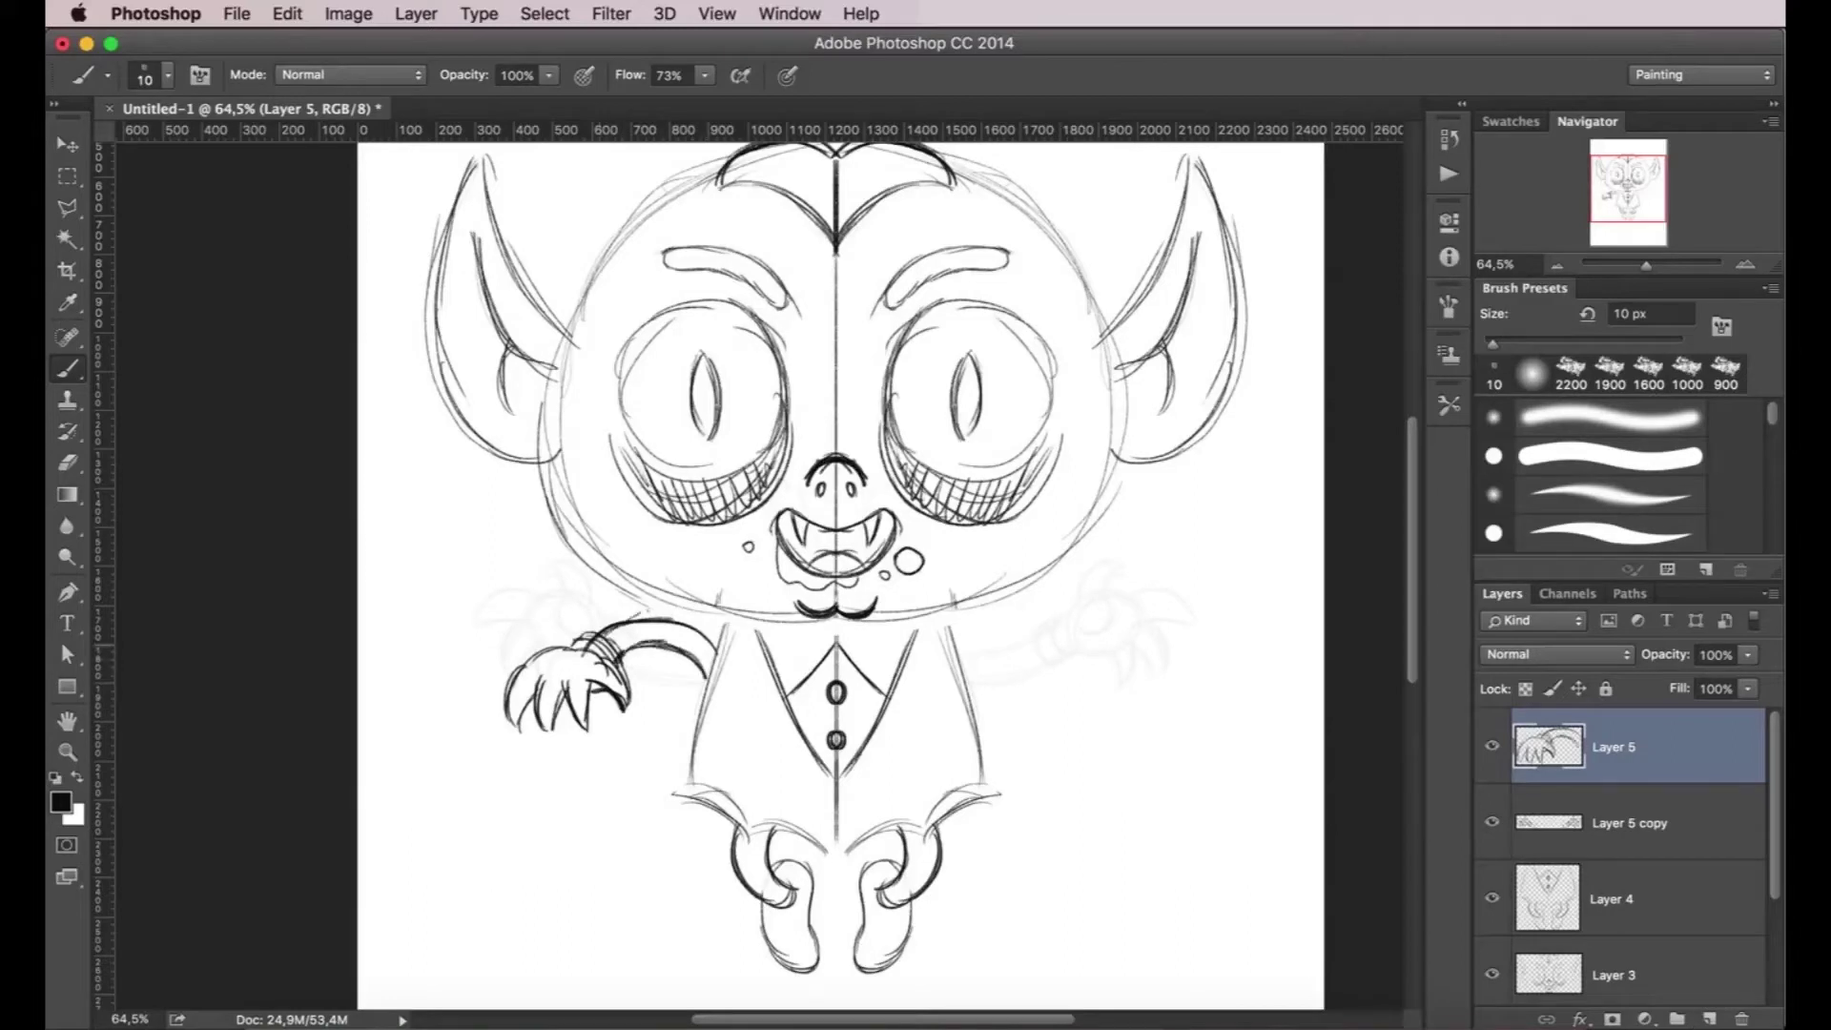
- Place a copy of the arm on the right side and sketch the left wing outline
key("v")
left_click_drag(601, 701, 1135, 704, "alt")
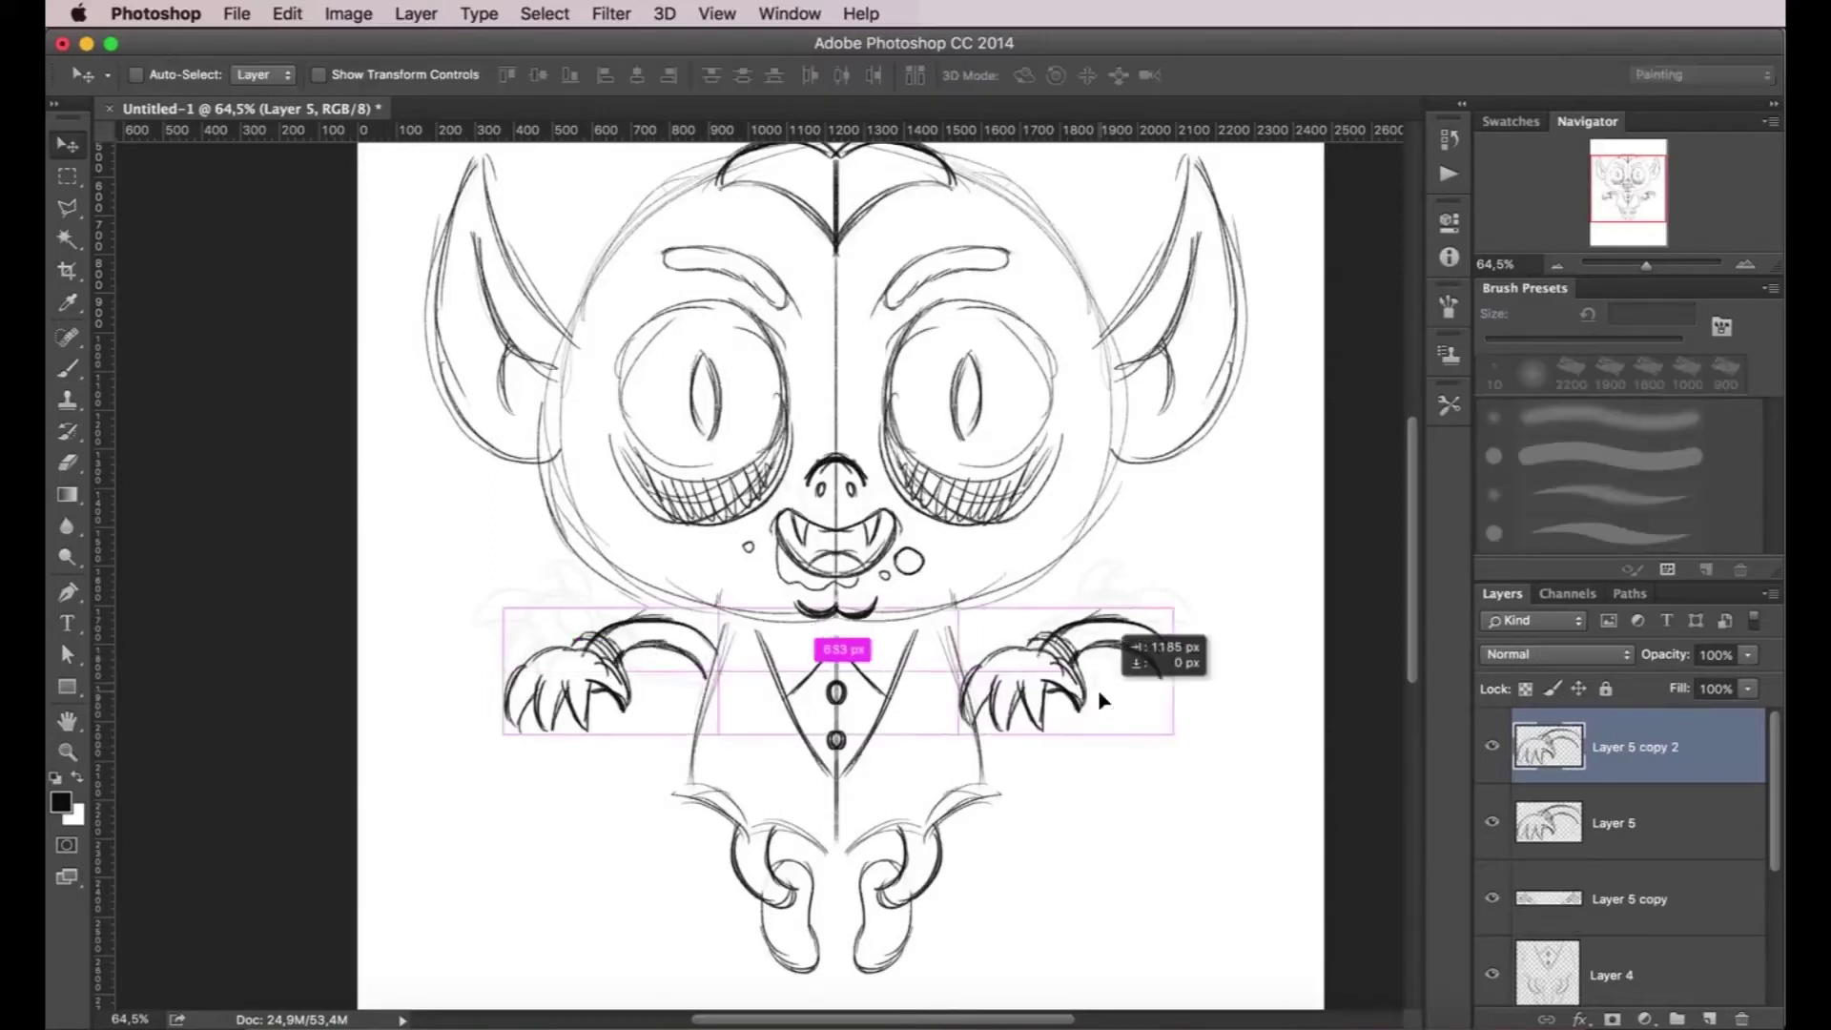
mouse_move(572, 550)
left_mouse_down()
mouse_move(399, 637)
mouse_move(467, 736)
mouse_move(583, 791)
mouse_move(679, 781)
left_mouse_up()
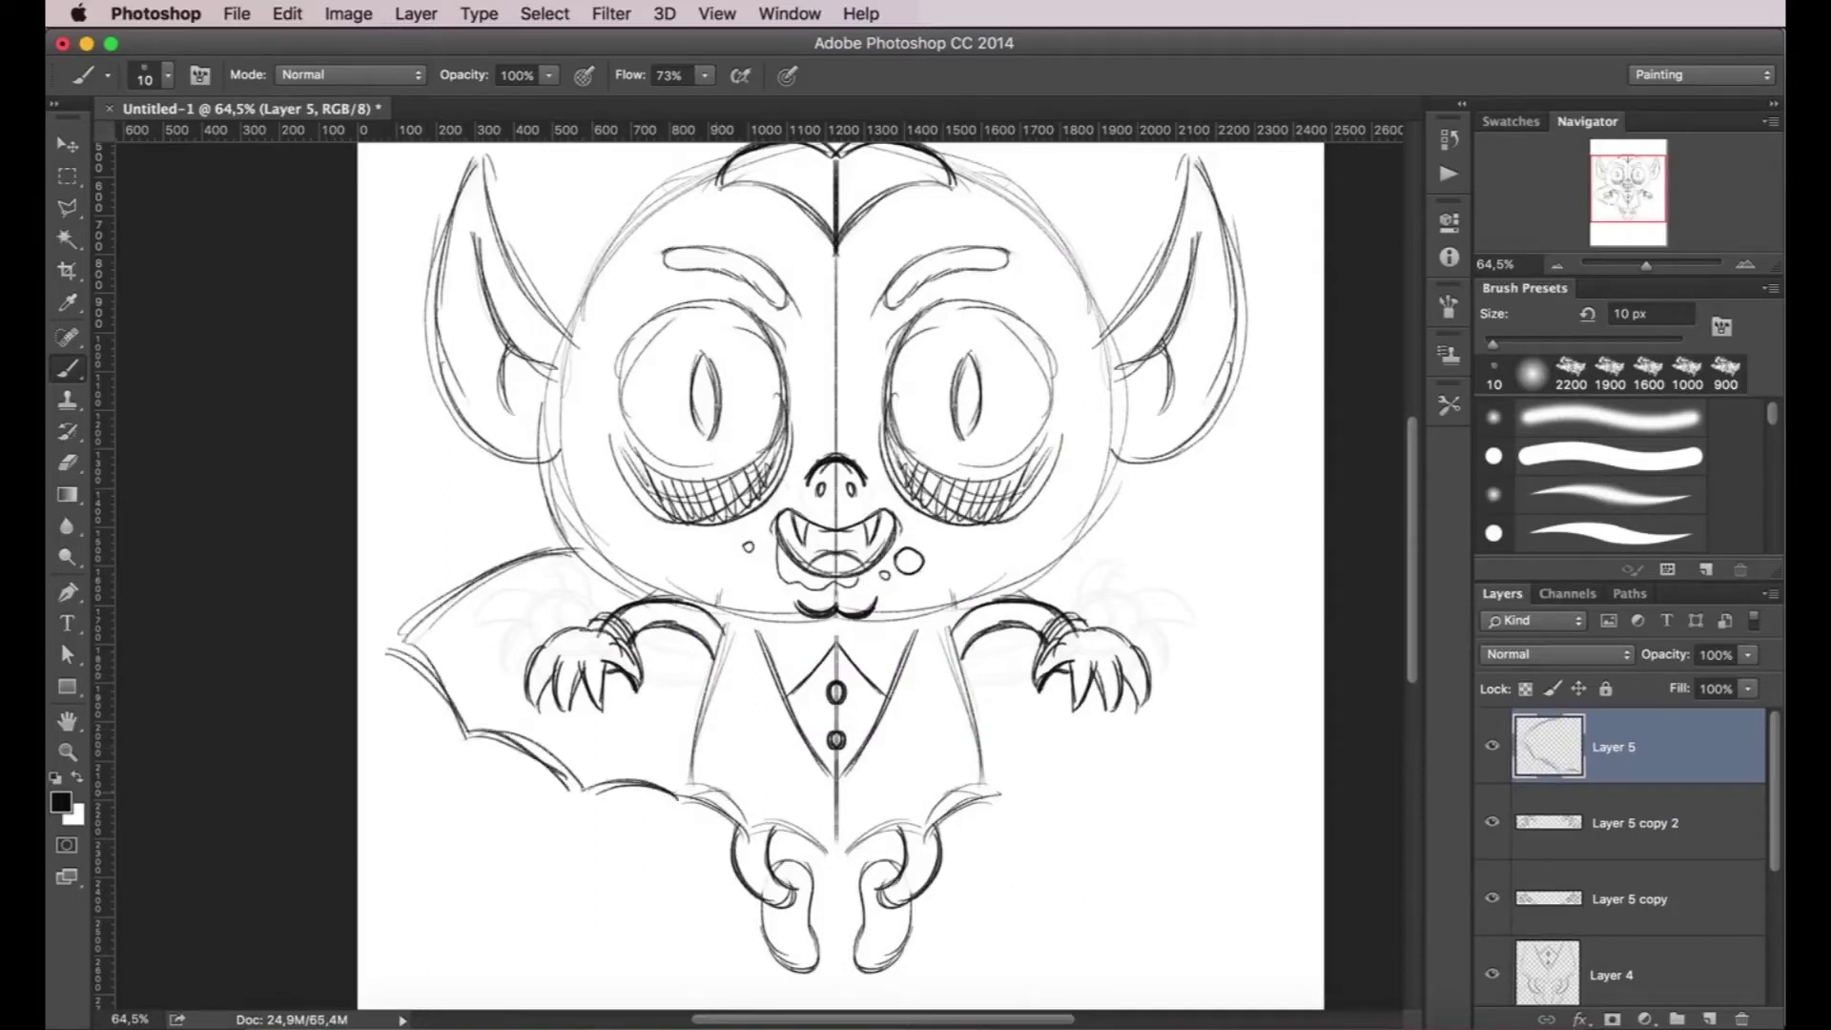
- Scale the left wing down slightly and return to Layer 5
key("ctrl+t")
left_click_drag(388, 804, 408, 790)
key("Return")
key("b")
left_click(1611, 965)
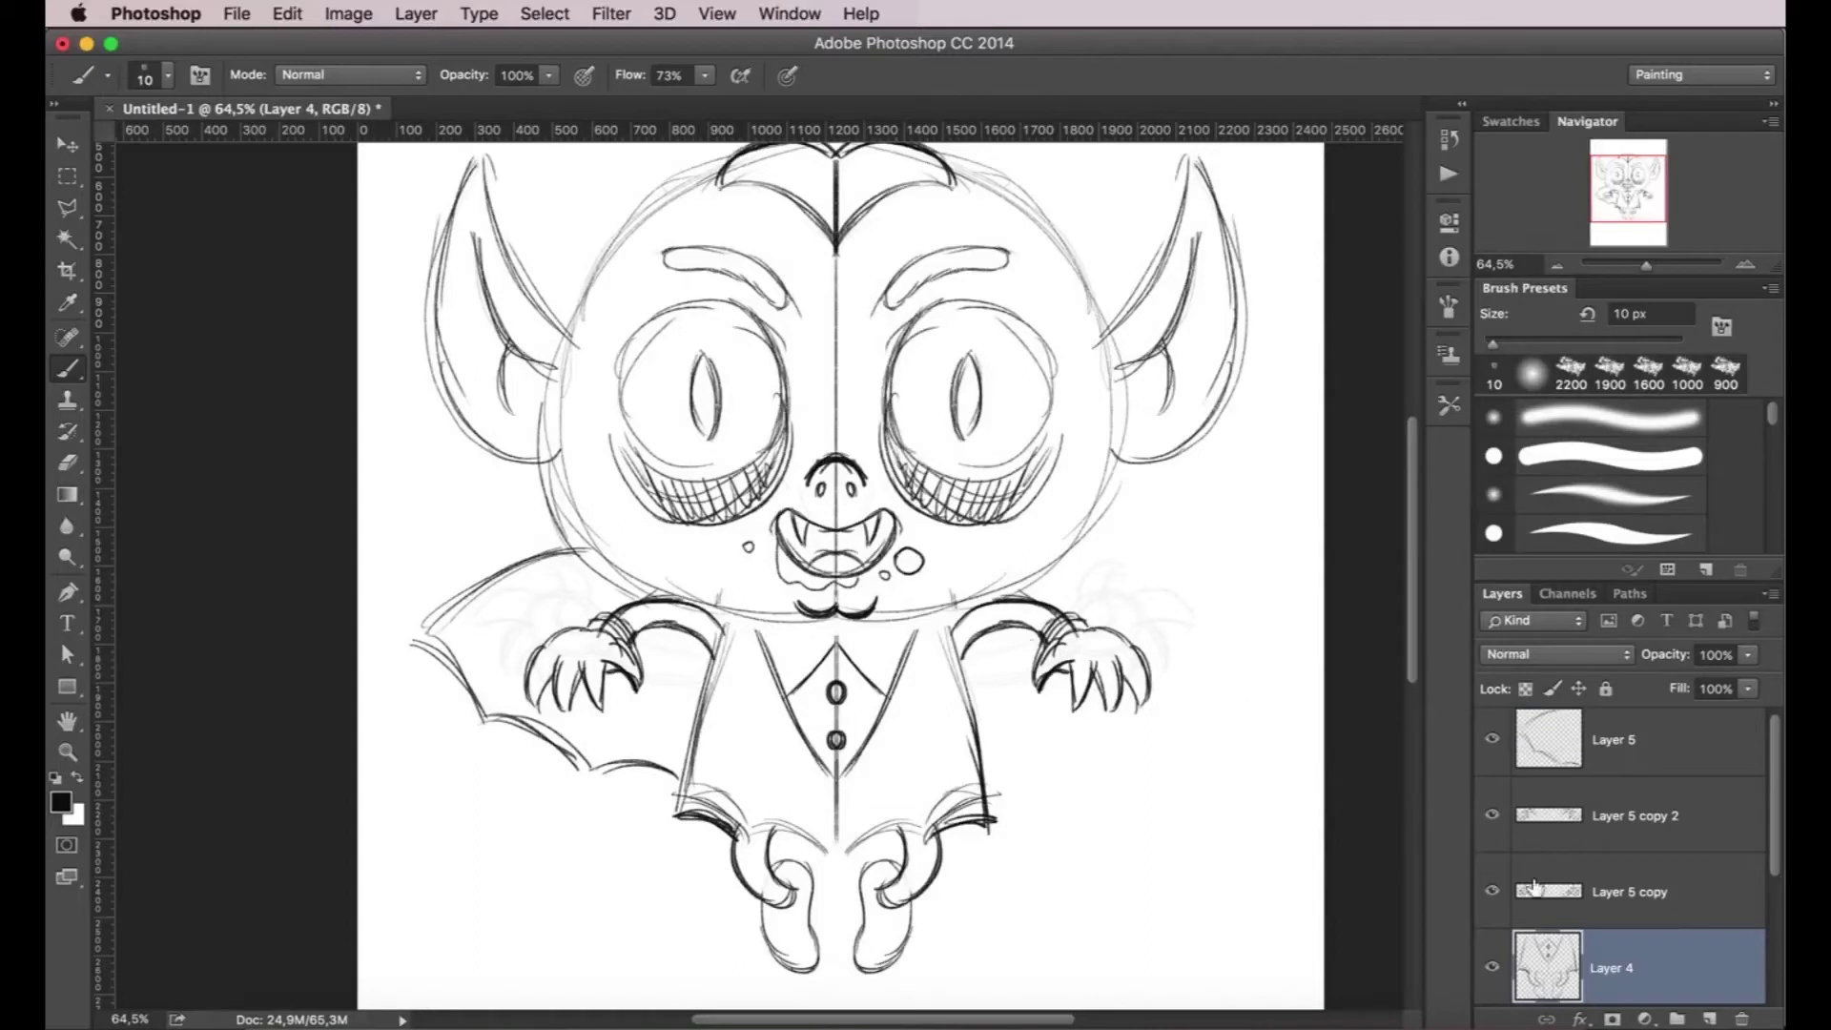
left_click(1611, 741)
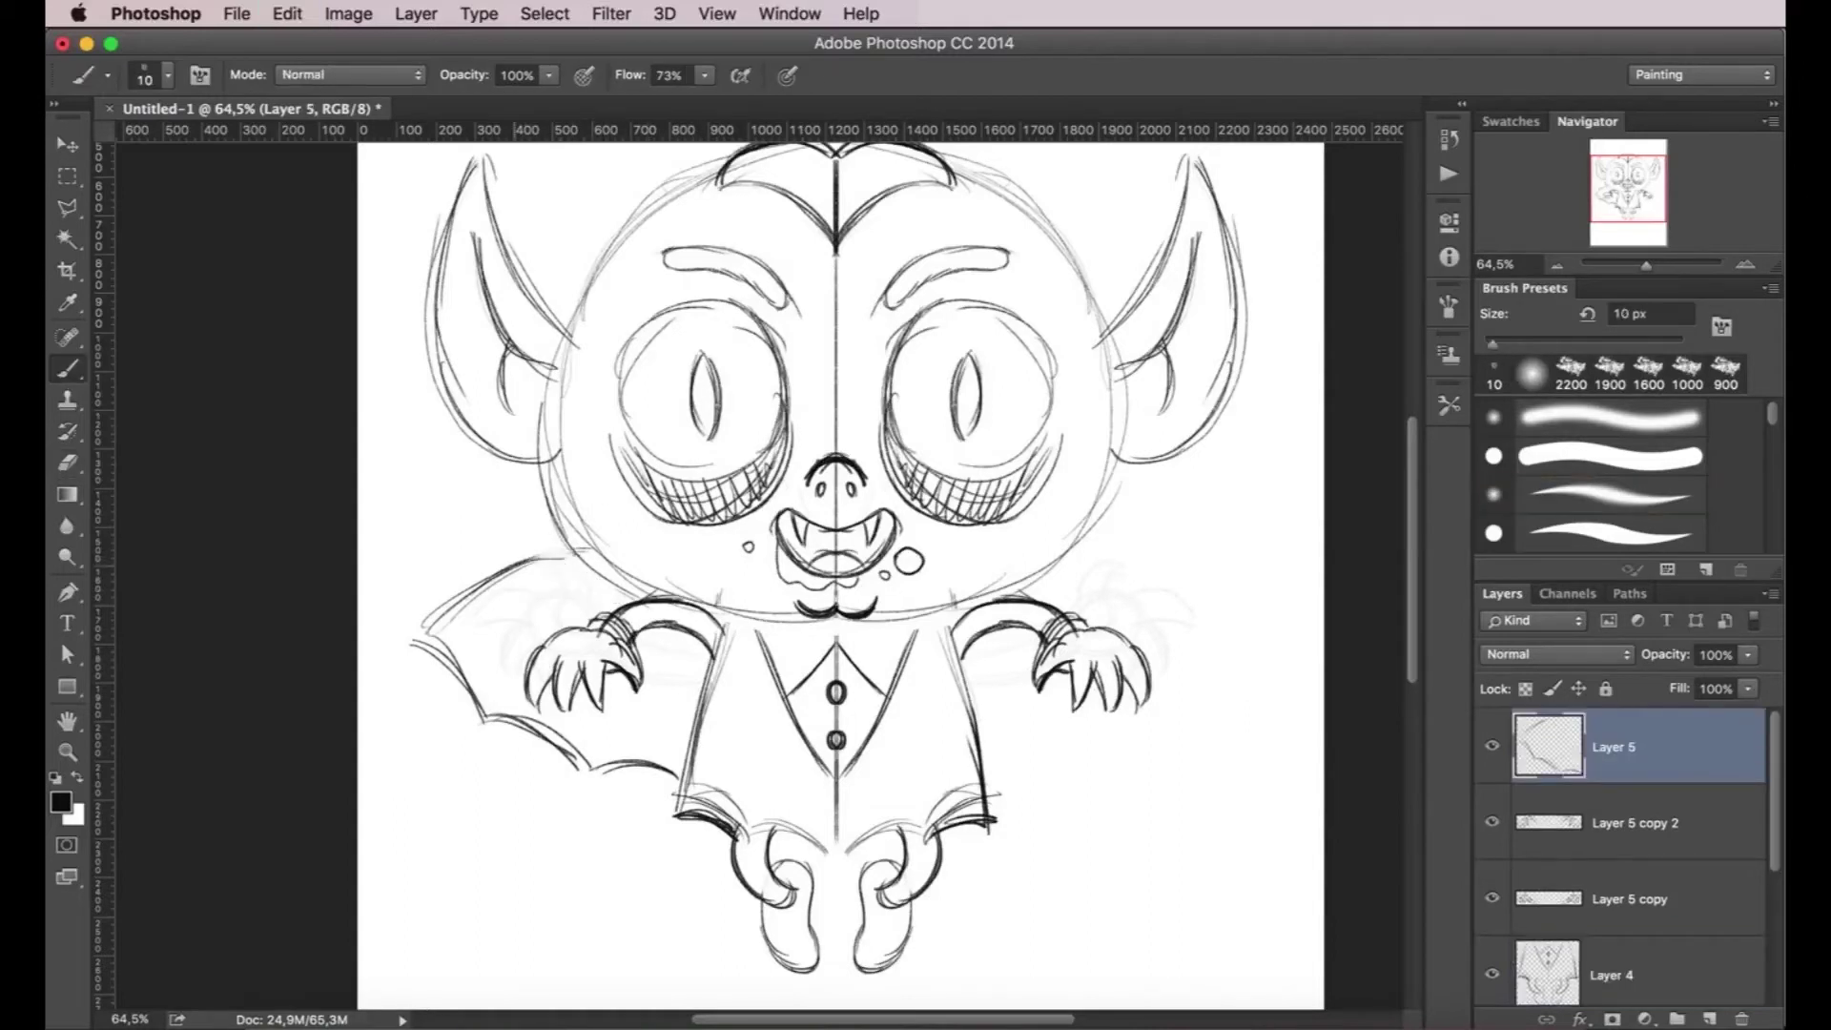
- Draw the left wing's top edge and erase stray strokes near the head
left_click_drag(569, 539, 406, 545)
left_click_drag(560, 539, 394, 548)
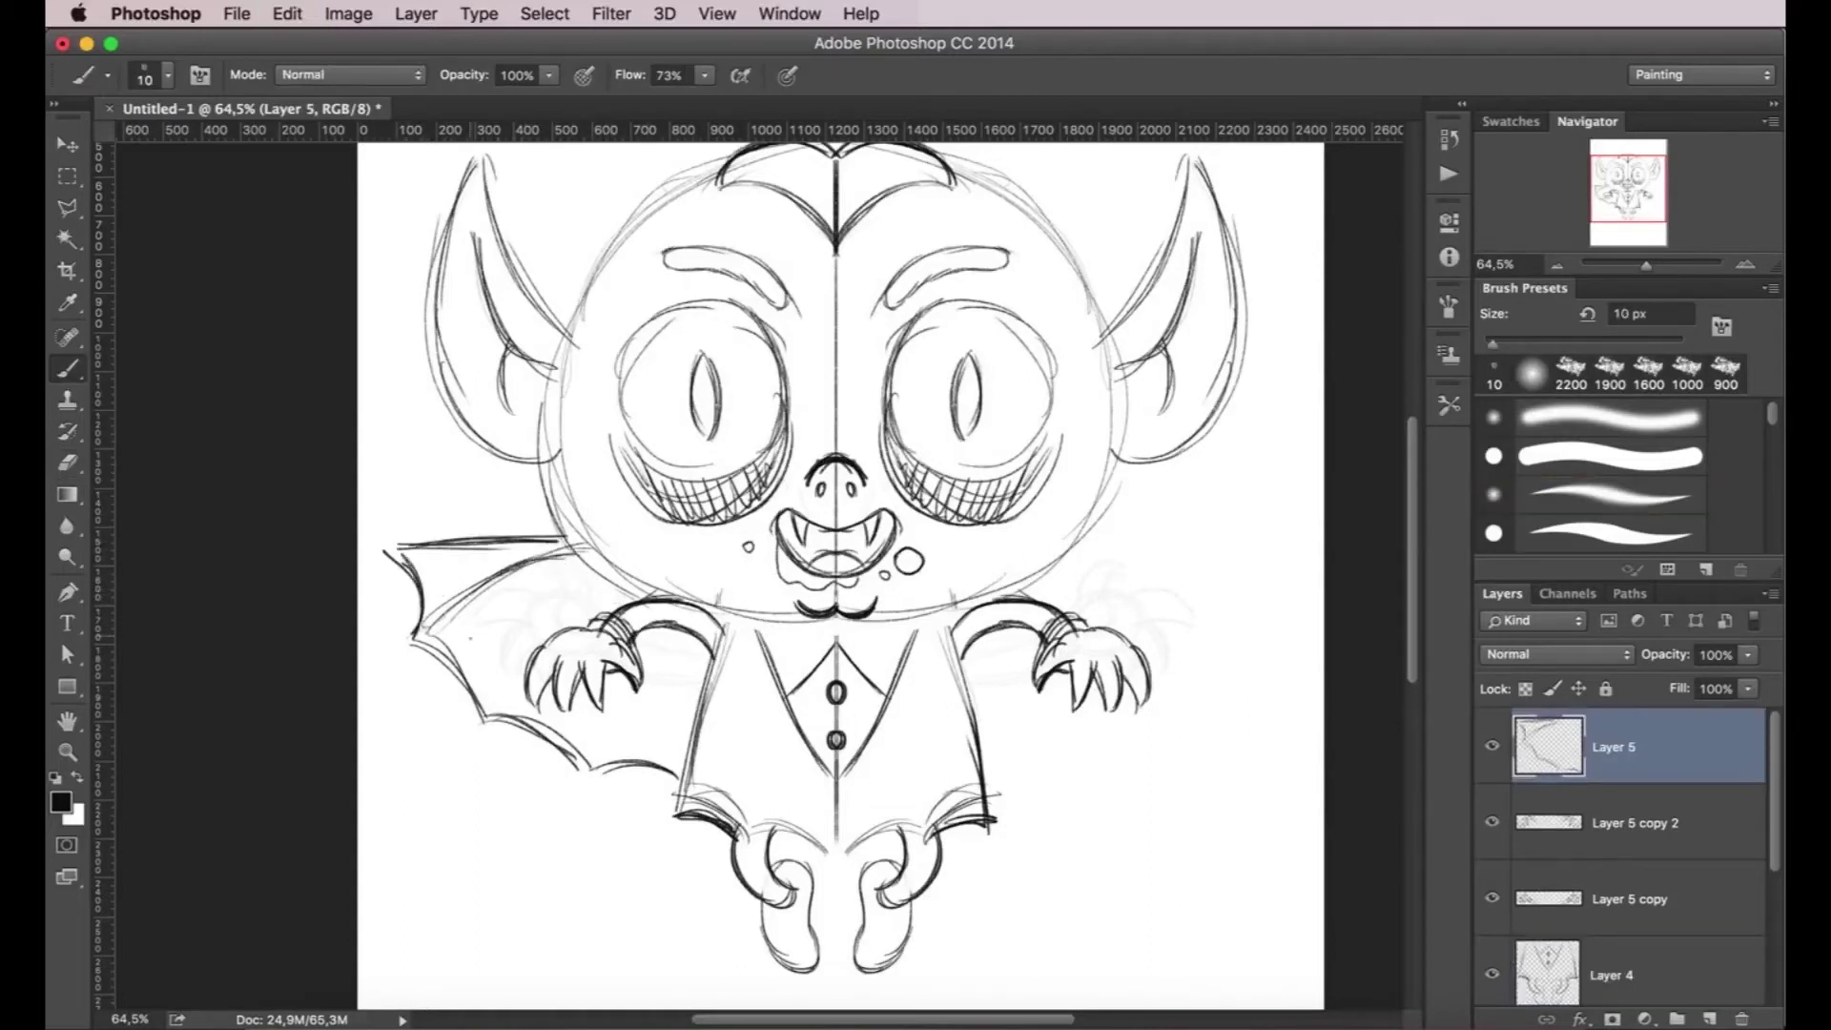
mouse_move(610, 551)
left_mouse_down()
mouse_move(534, 540)
mouse_move(372, 582)
mouse_move(458, 558)
left_mouse_up()
key("ctrl+z")
key("e")
key("b")
- Position the left wing, mirror a copy to the right, and merge it into Layer 5
key("v")
mouse_move(520, 686)
left_mouse_down()
mouse_move(534, 797)
mouse_move(1125, 754)
left_mouse_up()
key("ctrl+j")
key("ctrl+e")
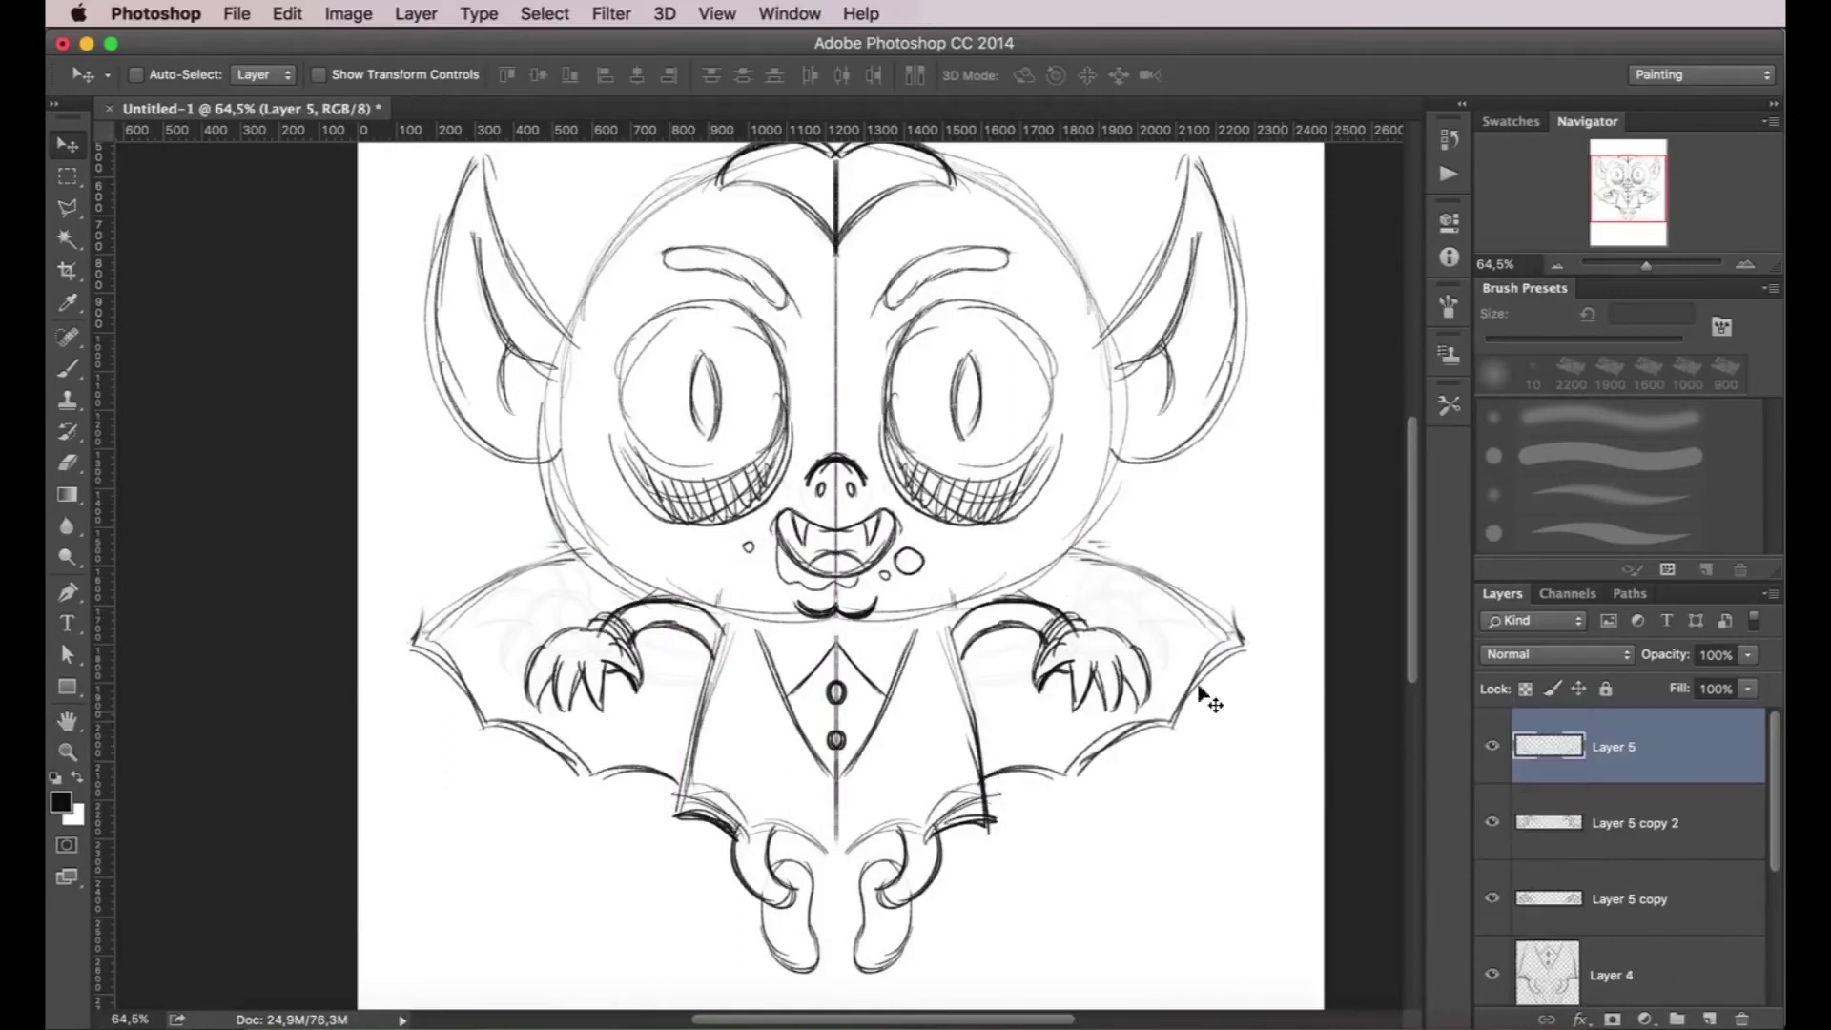
scroll(1197, 719, "down", 2)
key("ctrl+t")
key("Return")
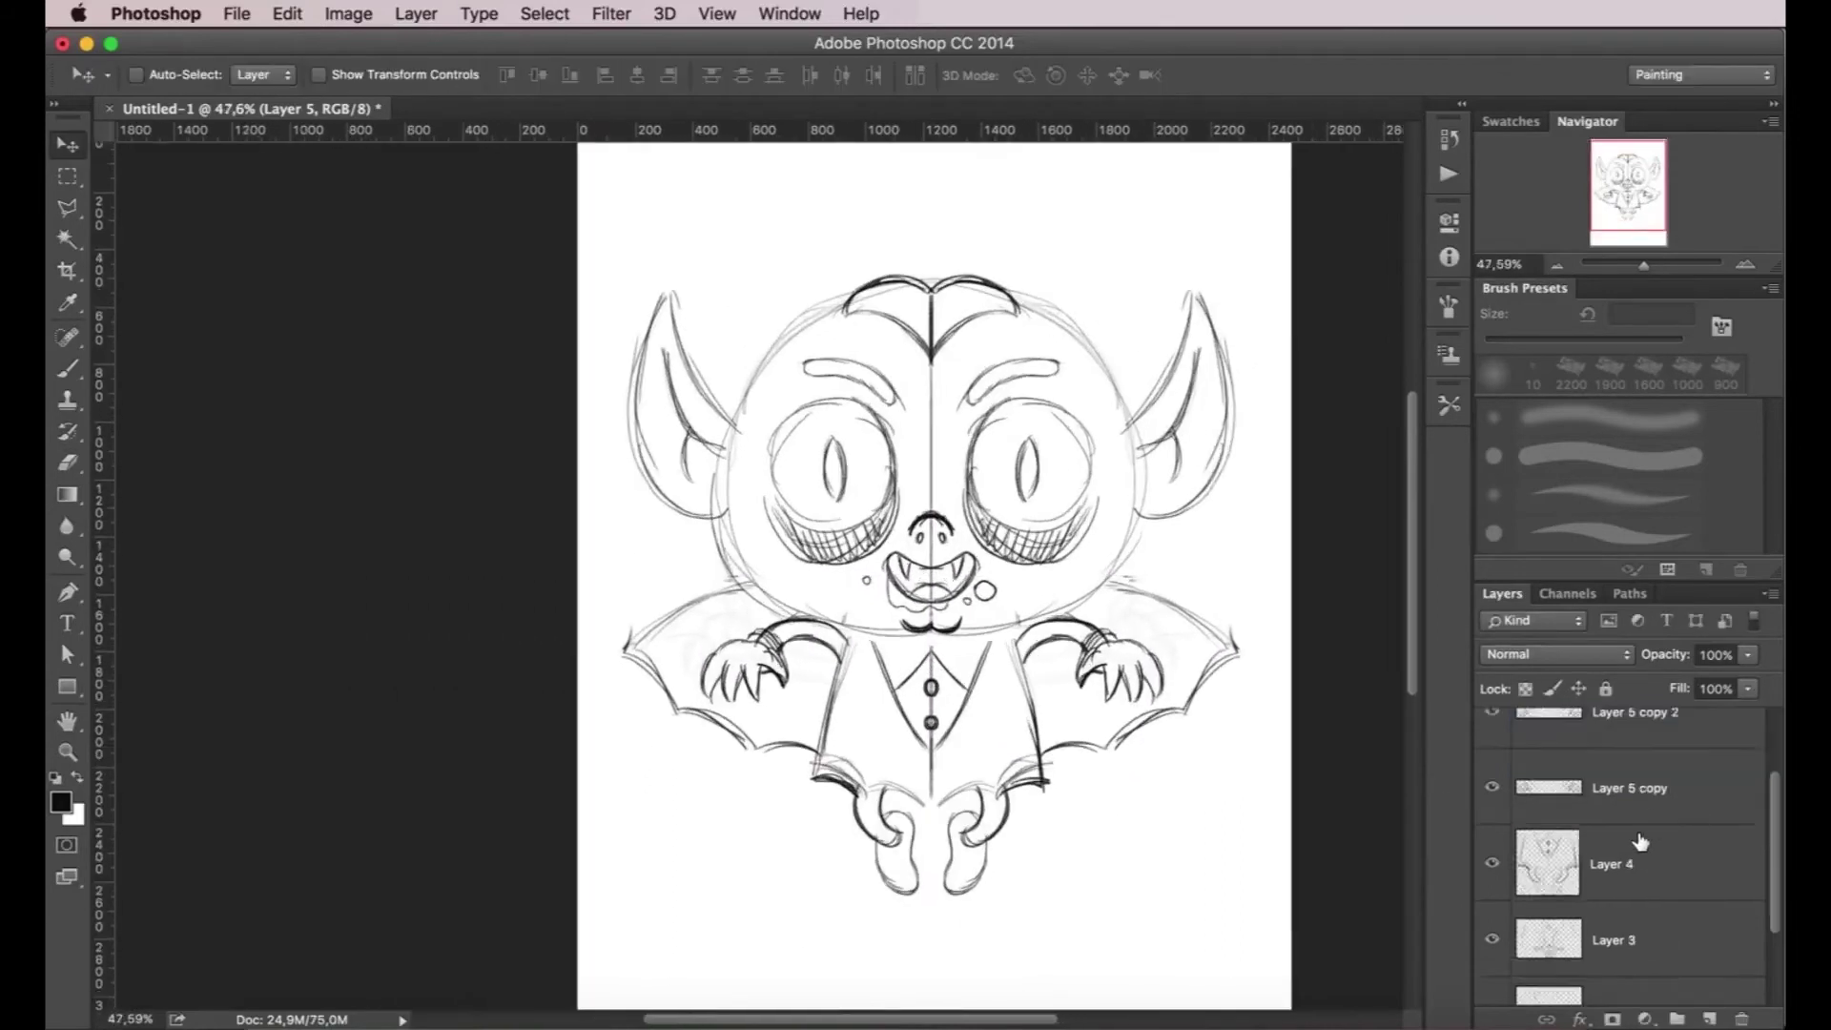
key("ctrl+a")
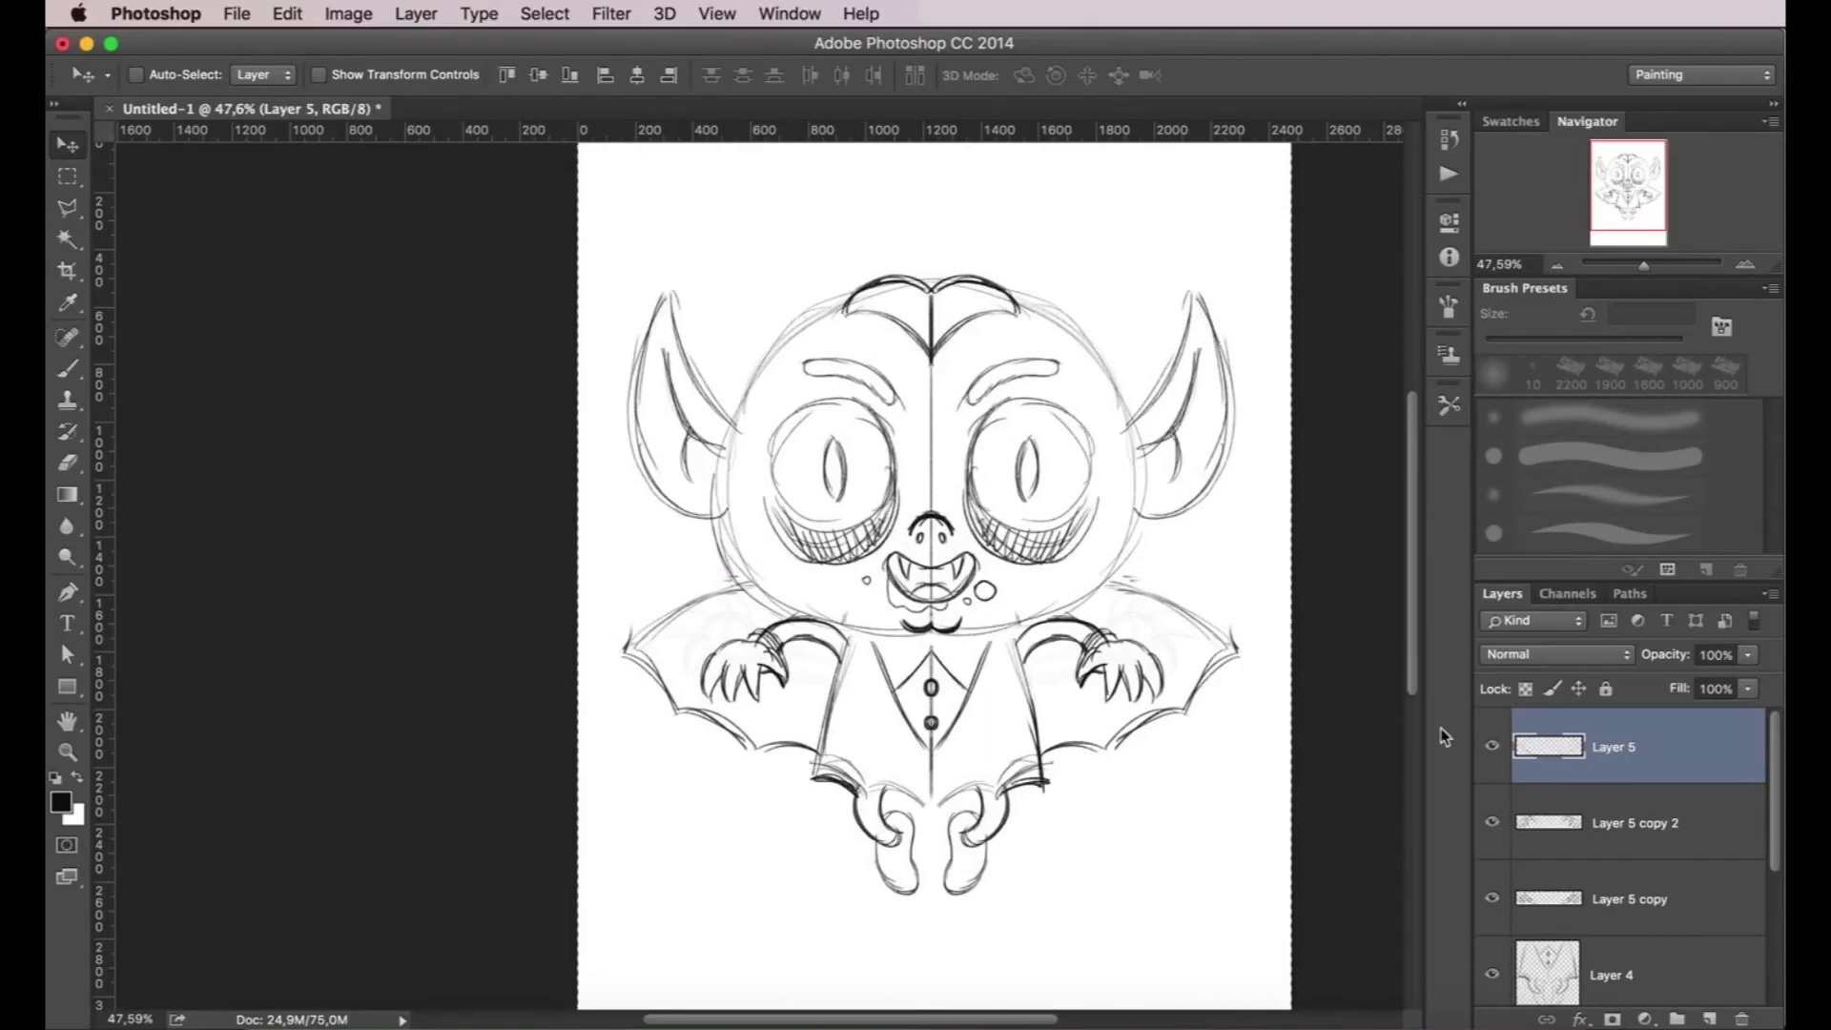
- Align the drawing layers to the horizontal centre of the canvas
left_click(637, 74)
key("ctrl+alt+a")
left_click(637, 74)
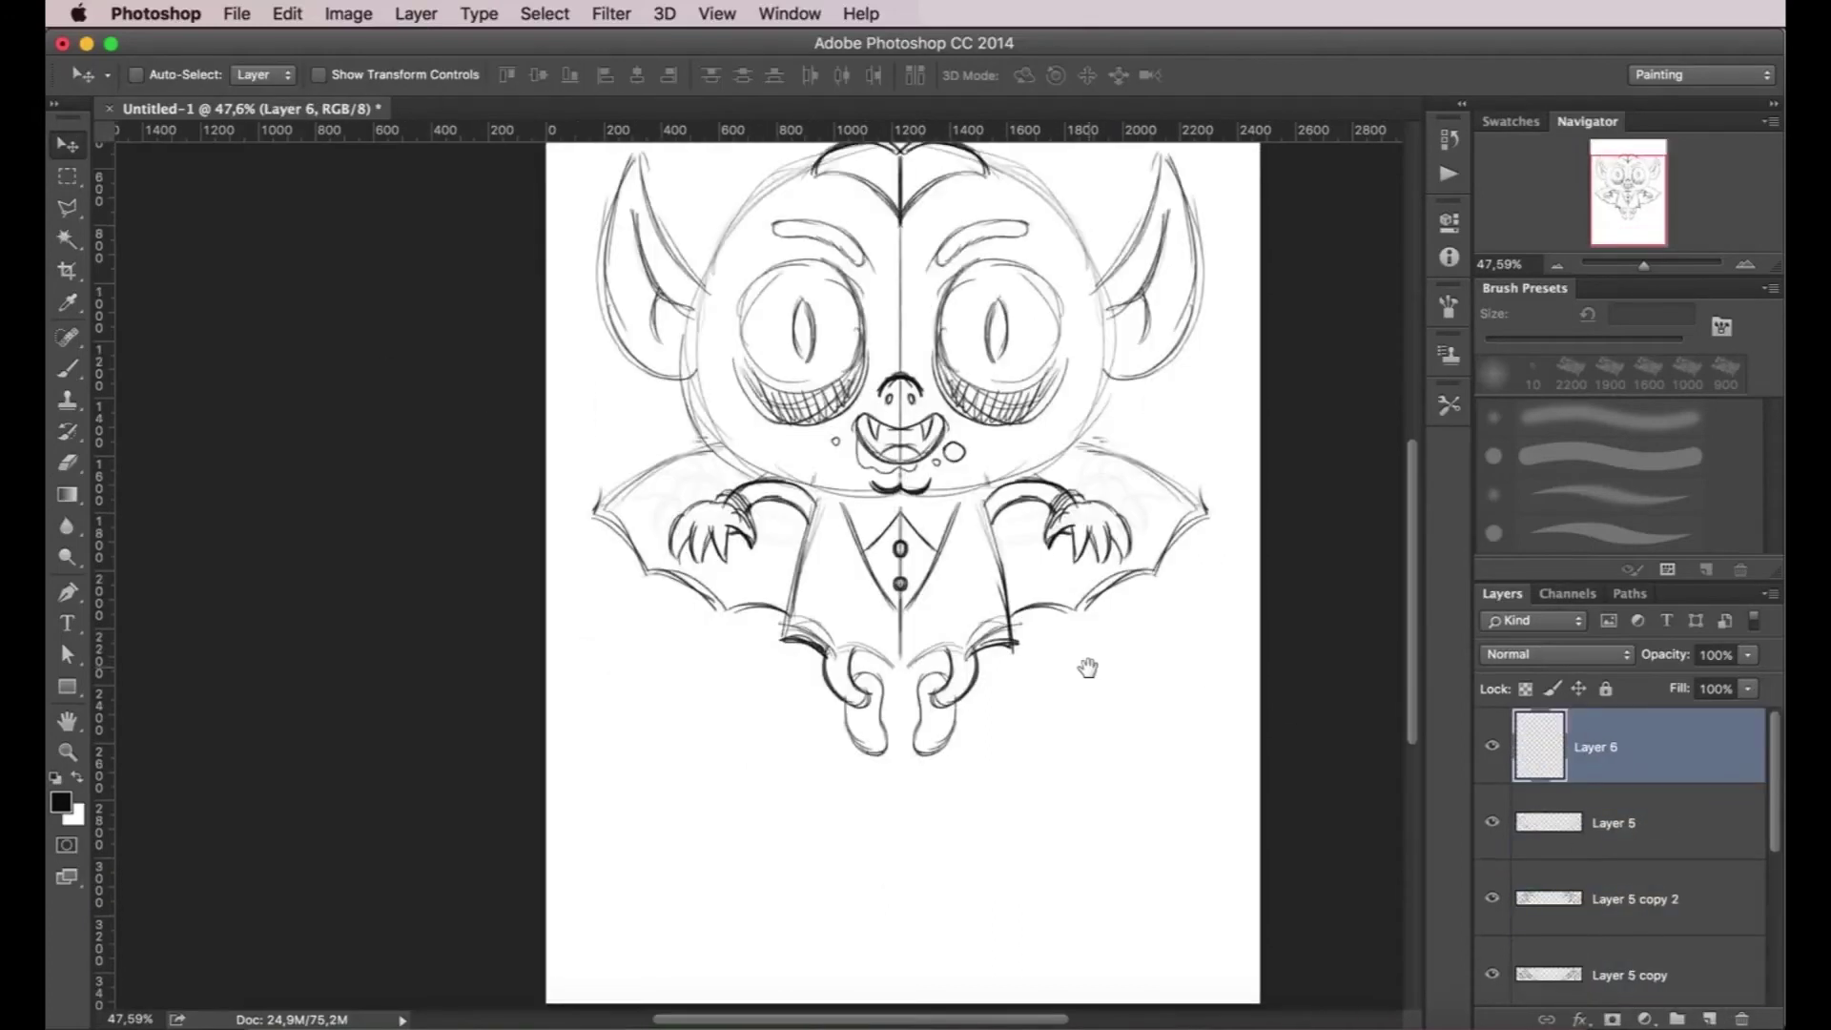
- Widen the canvas into landscape with Crop and draw a ground line across it
key("c")
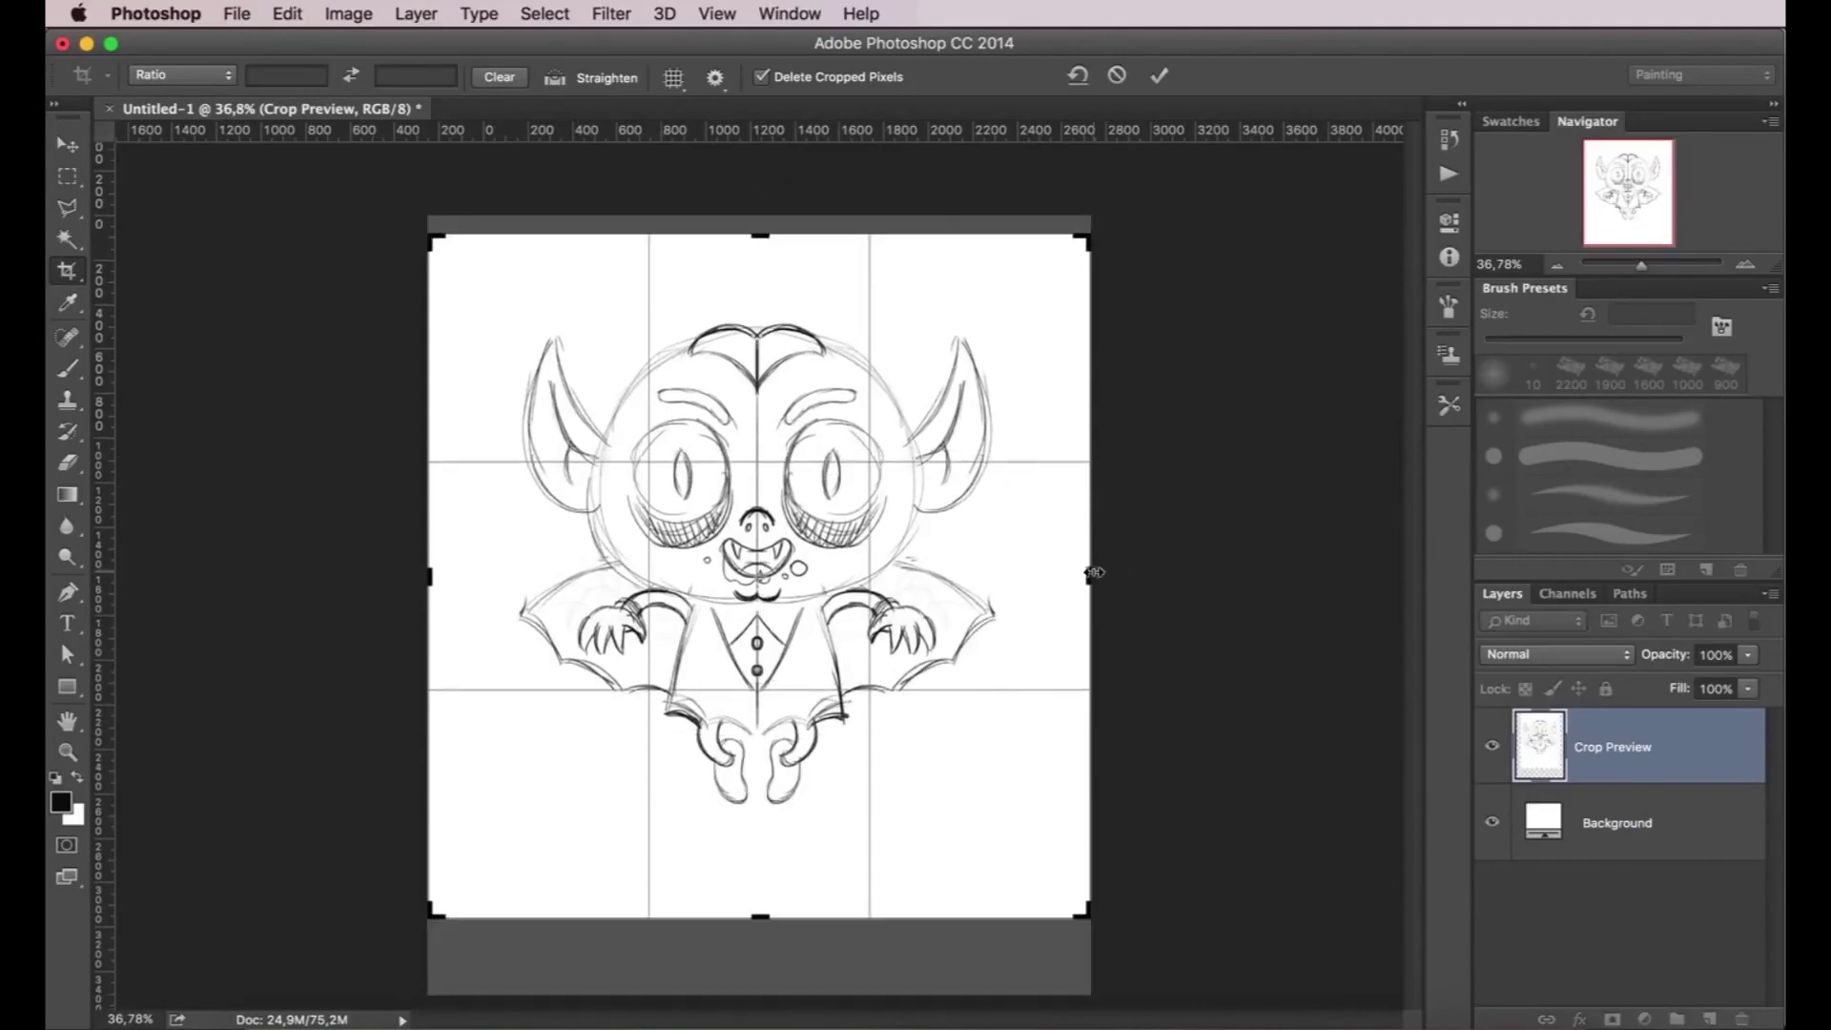
left_click_drag(1089, 576, 1242, 579)
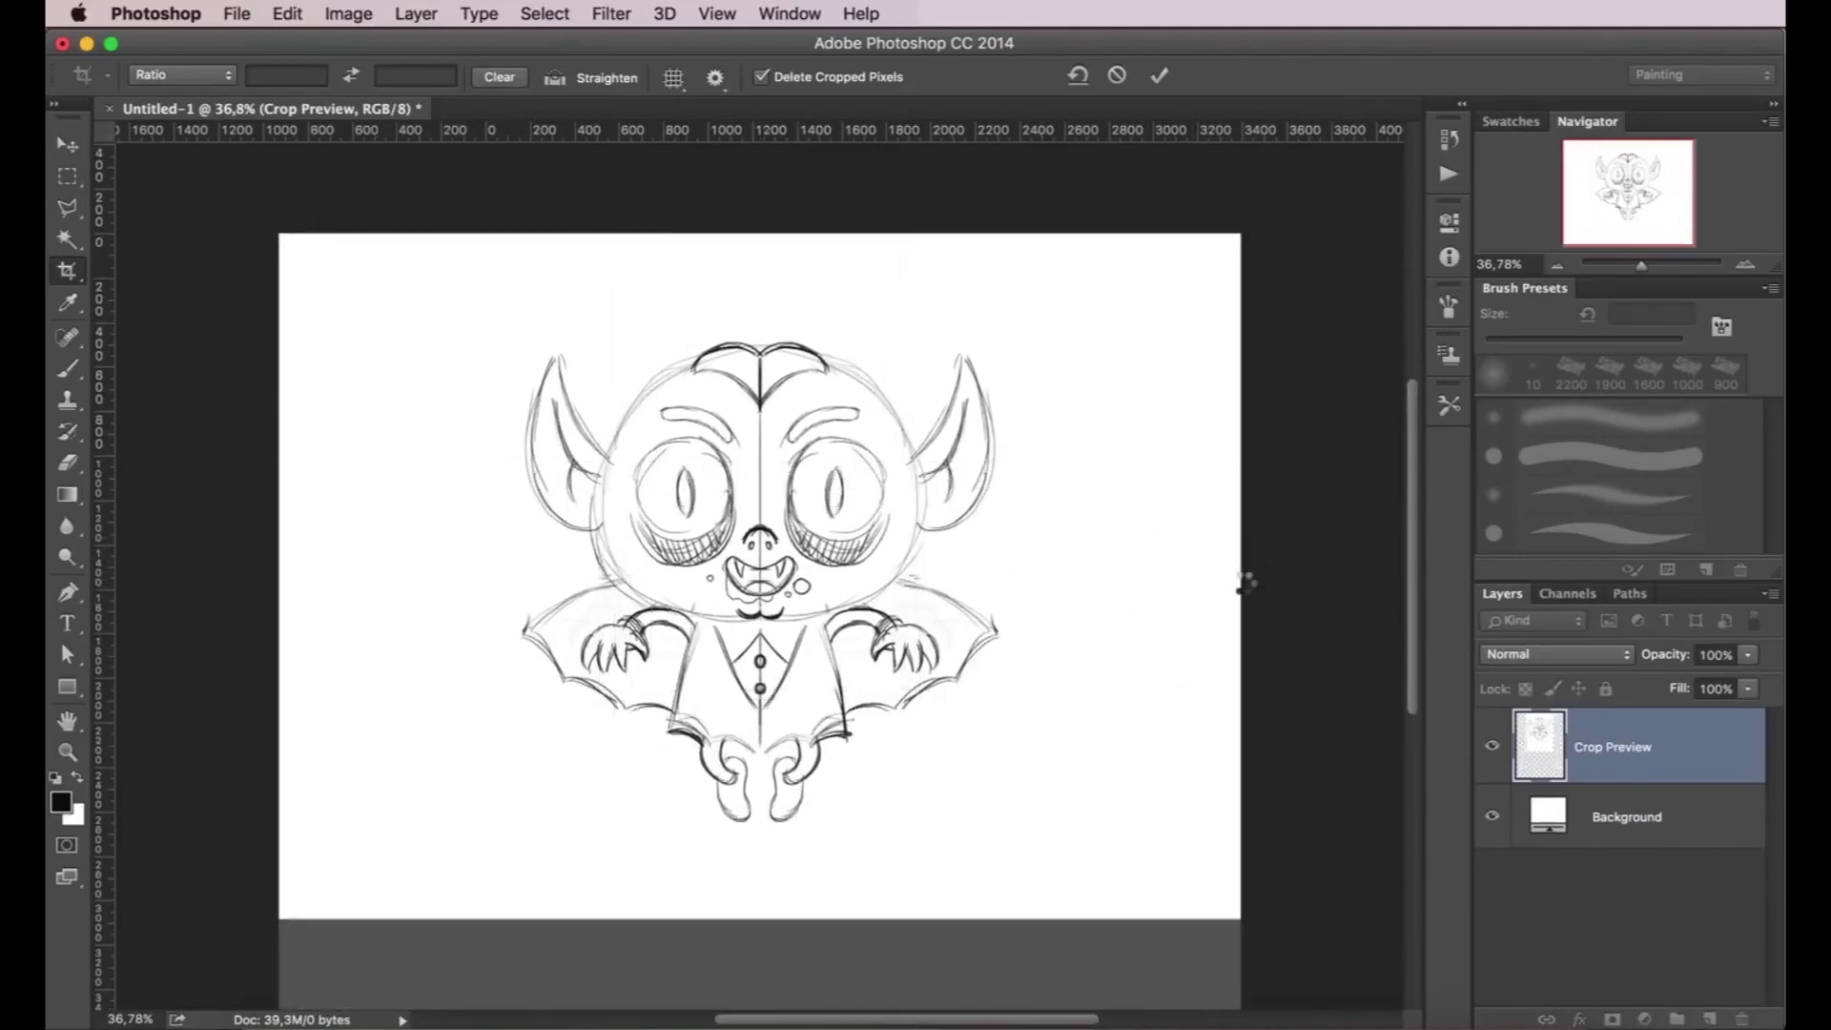
key("Return")
key("b")
left_click_drag(277, 832, 1239, 833)
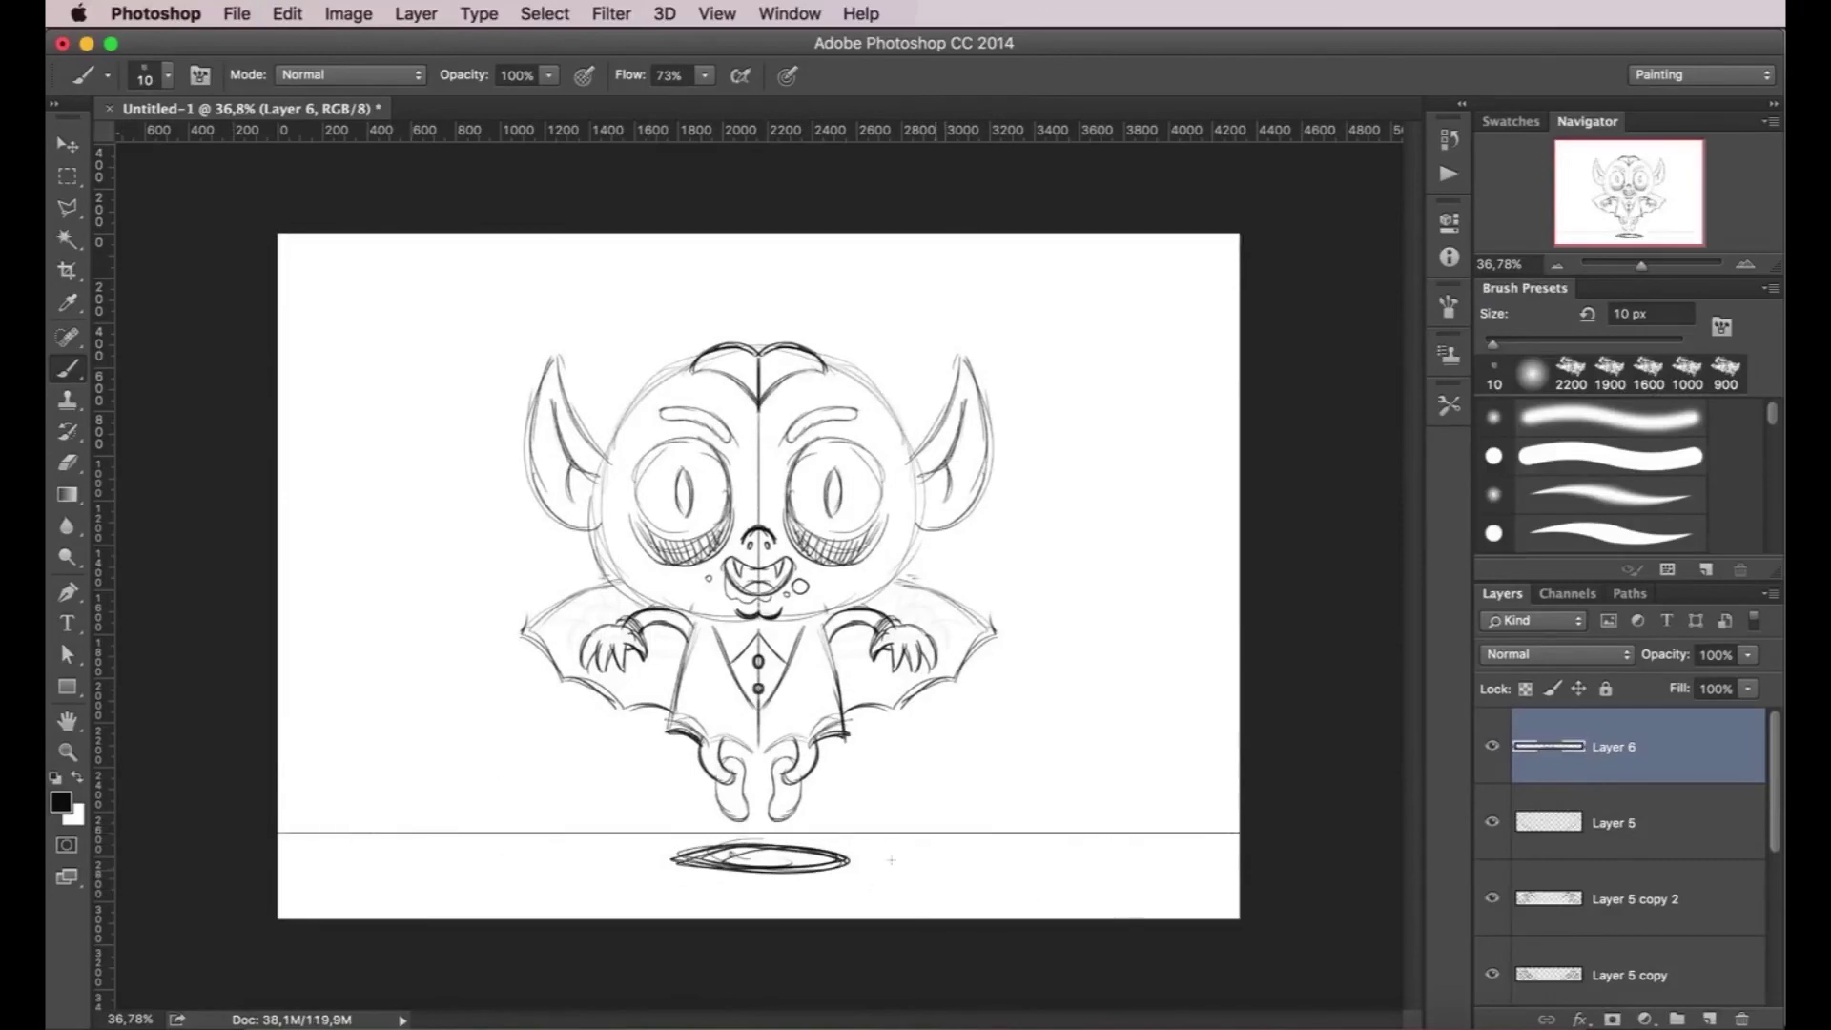